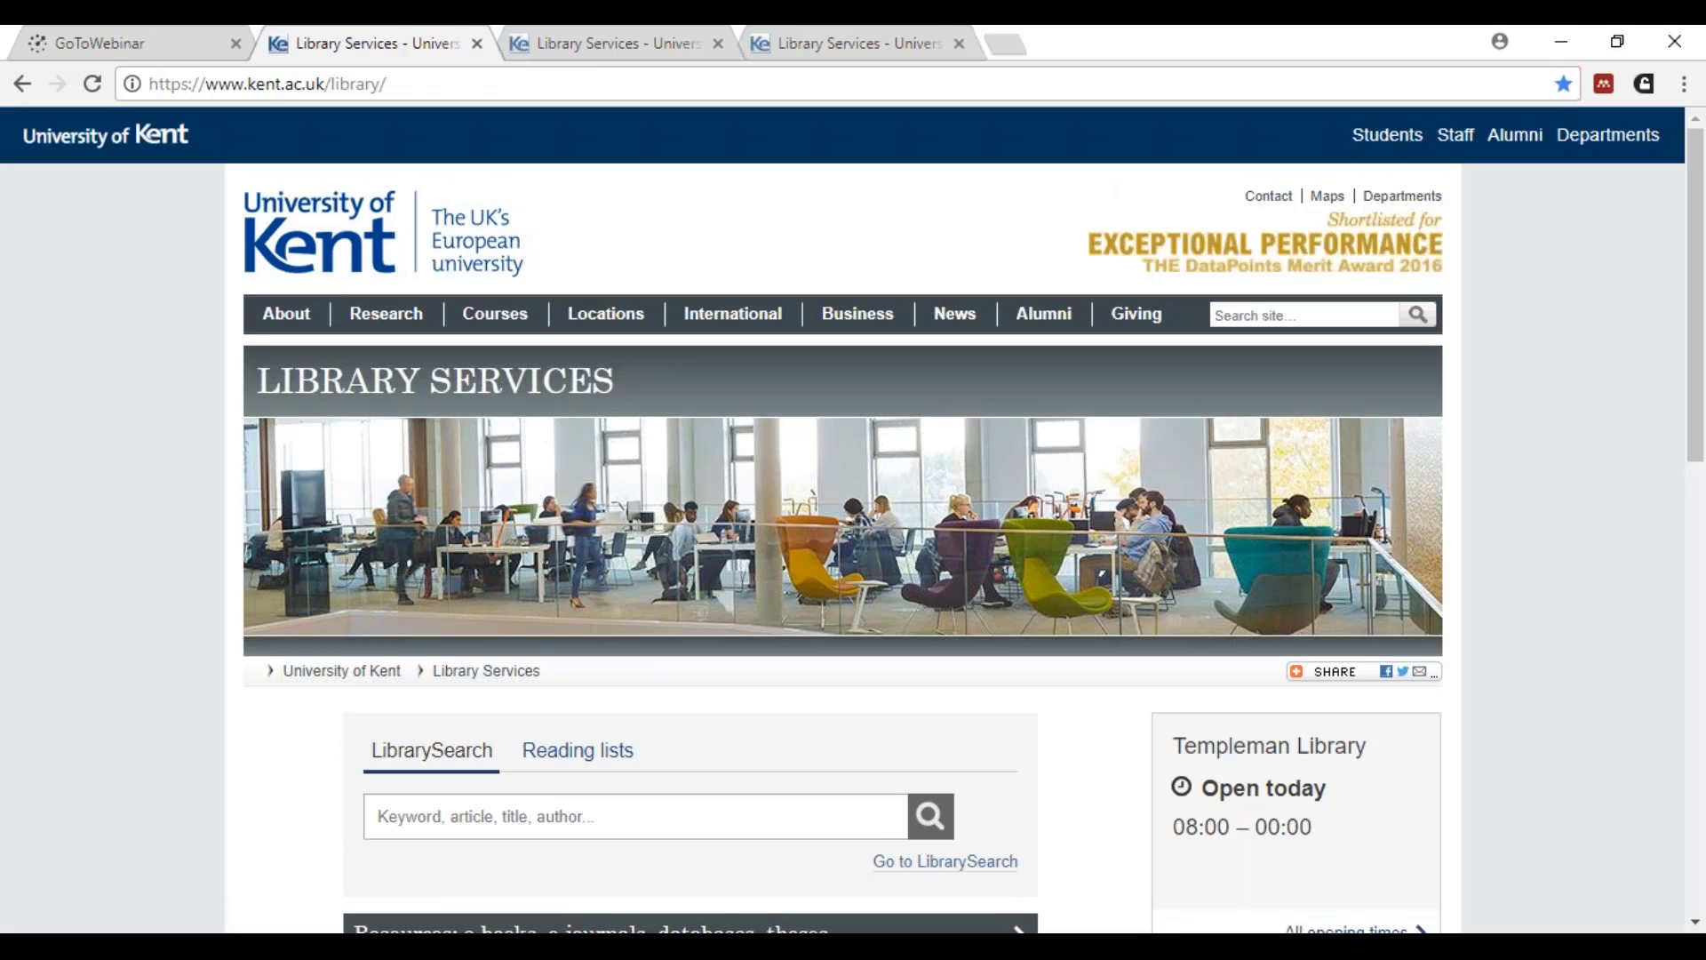
Step: Open the A-Z list of e-resources and databases from the library's digital resources page
left_click(1694, 926)
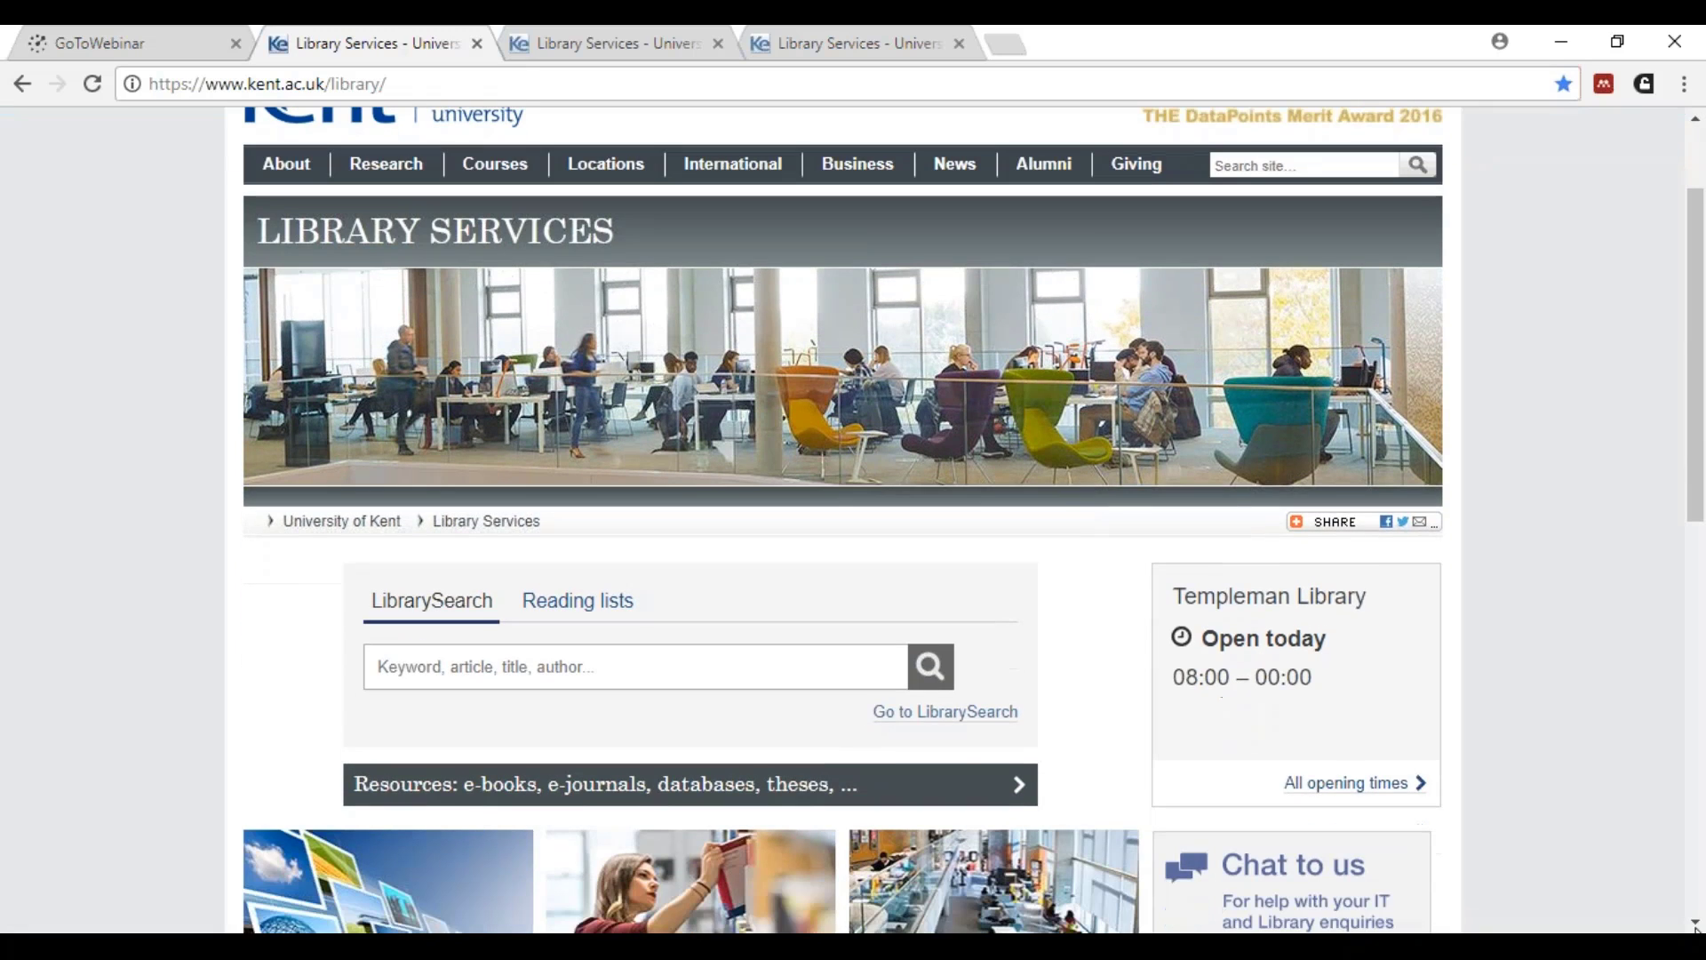
left_click(442, 797)
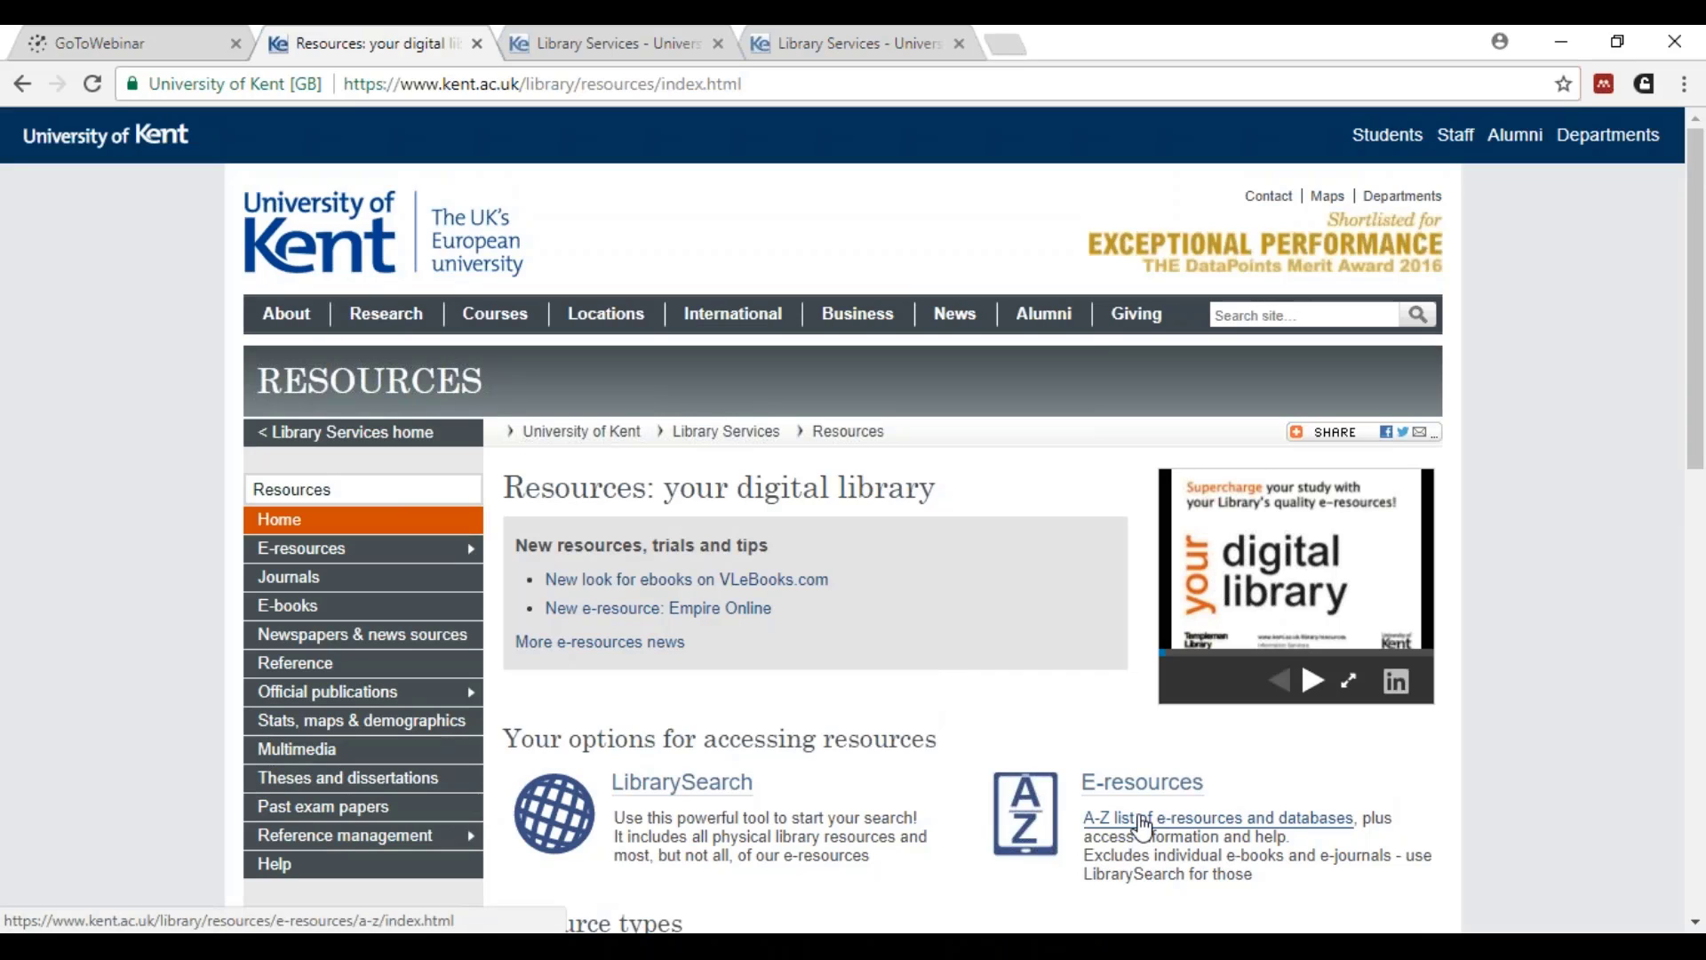
left_click(1142, 819)
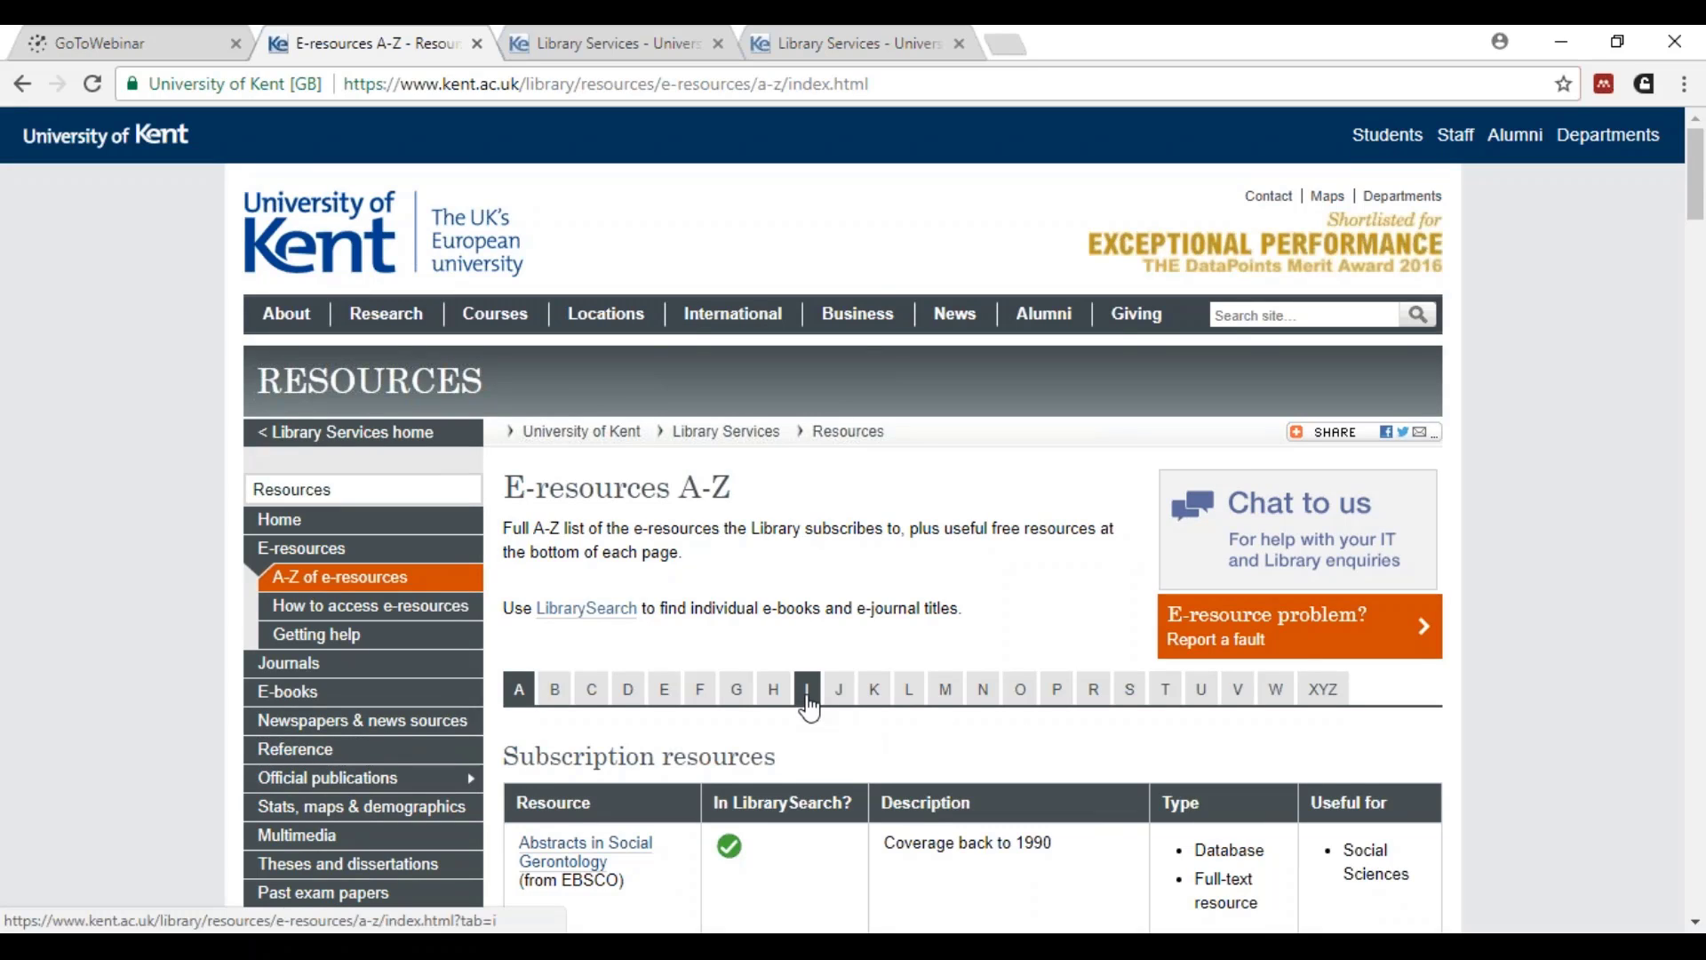
Step: Find the Inspec entry among the e-resources under I and open its Engineering Village link
left_click(807, 698)
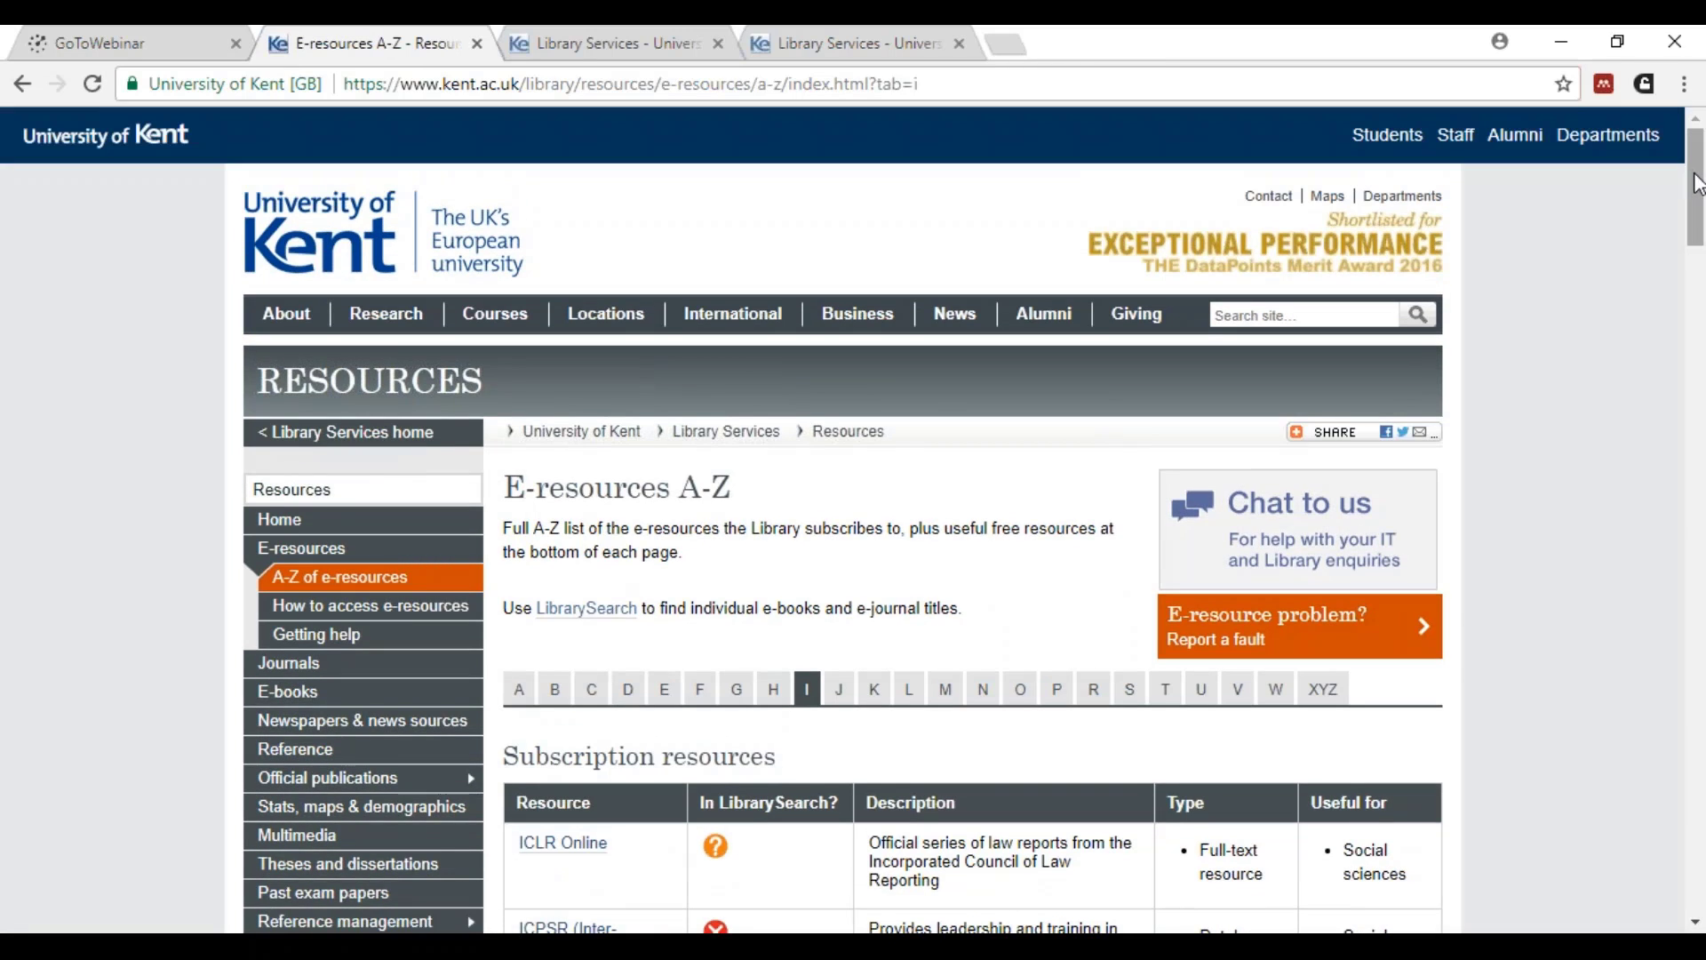
left_click_drag(1698, 186, 1703, 486)
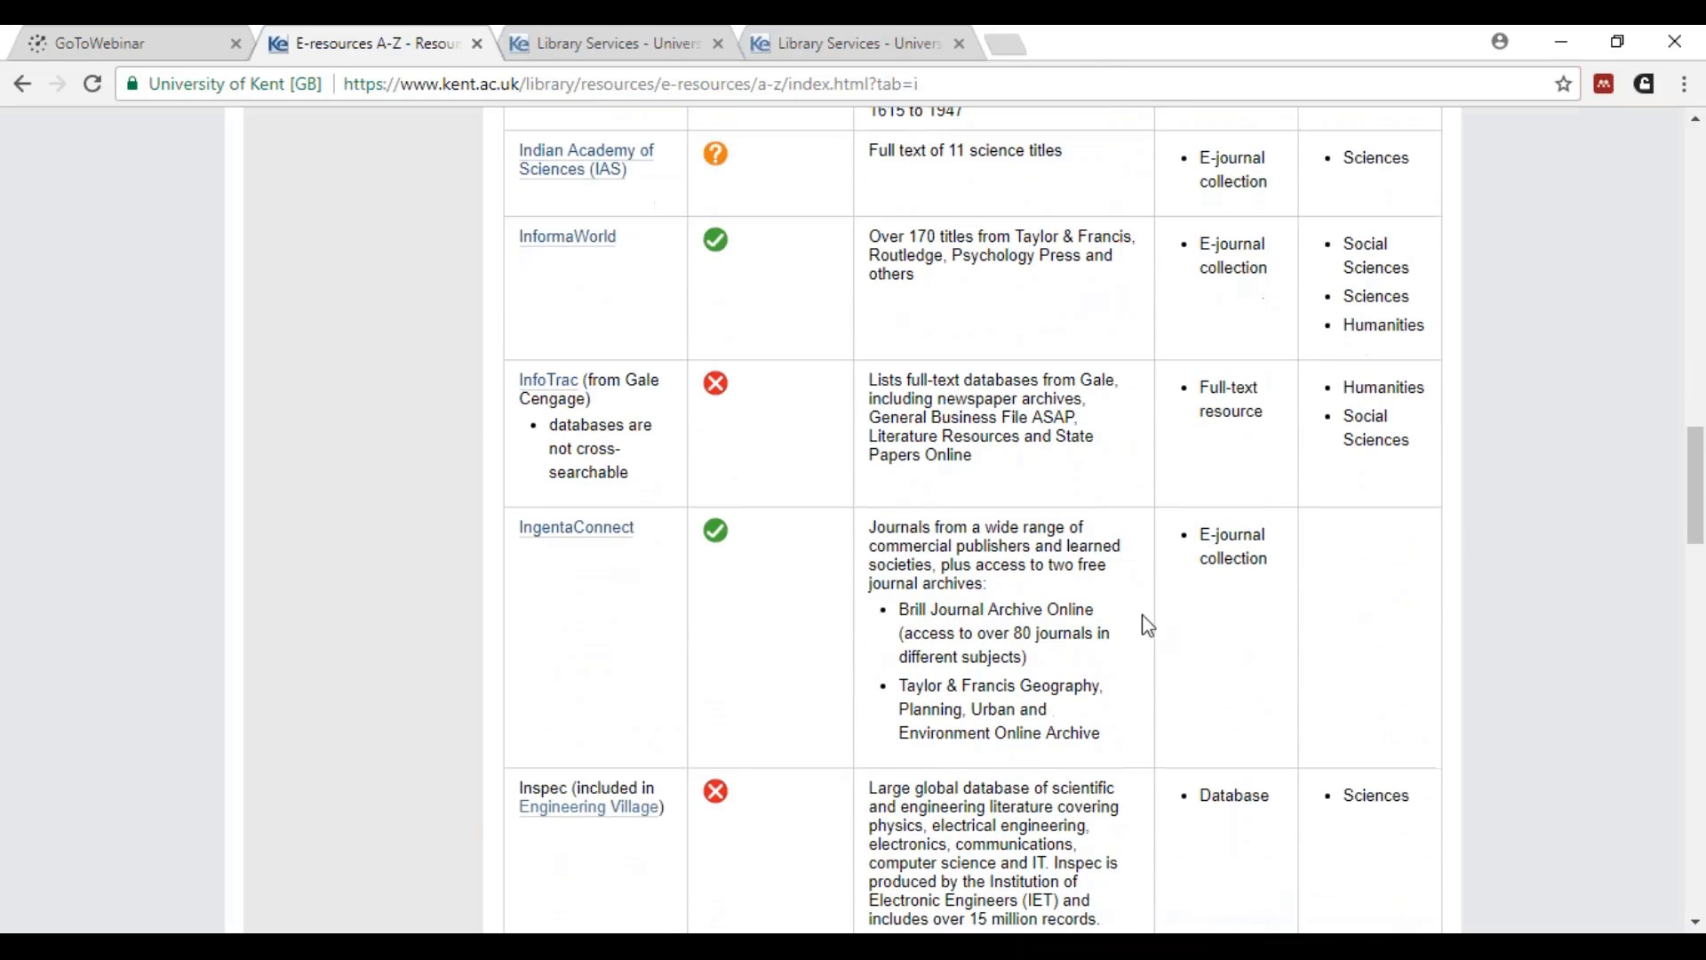
left_click(629, 809)
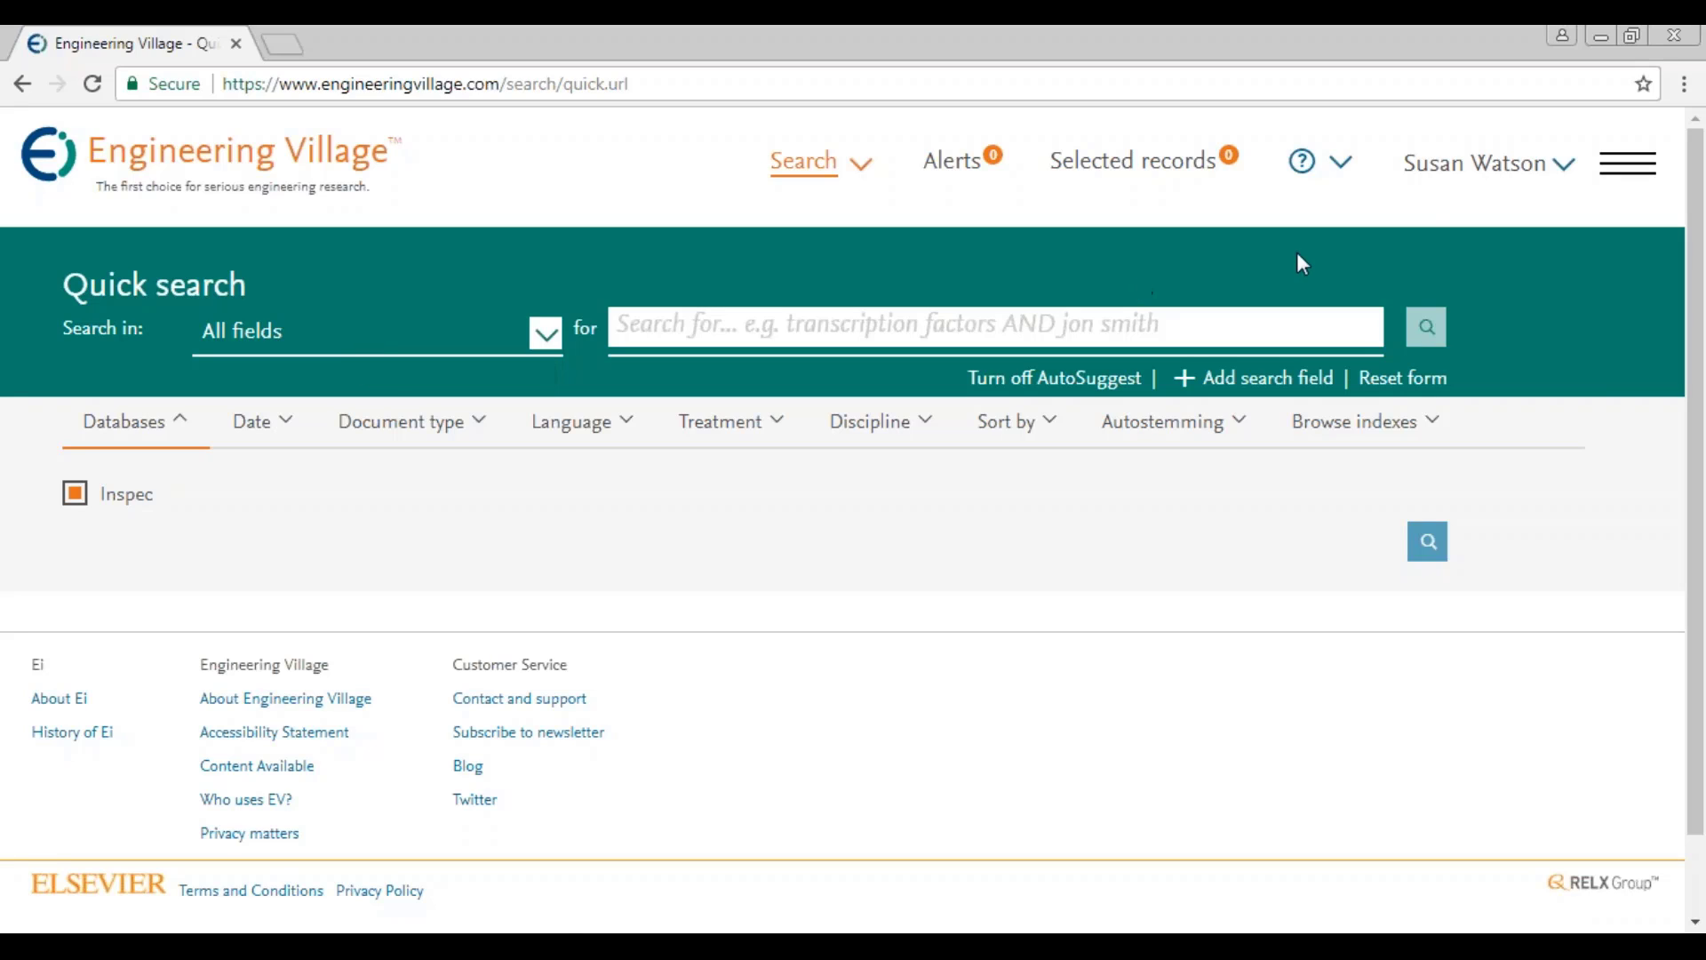
Step: View the Engineering Village help options and available tutorials, and close them
left_click(1340, 165)
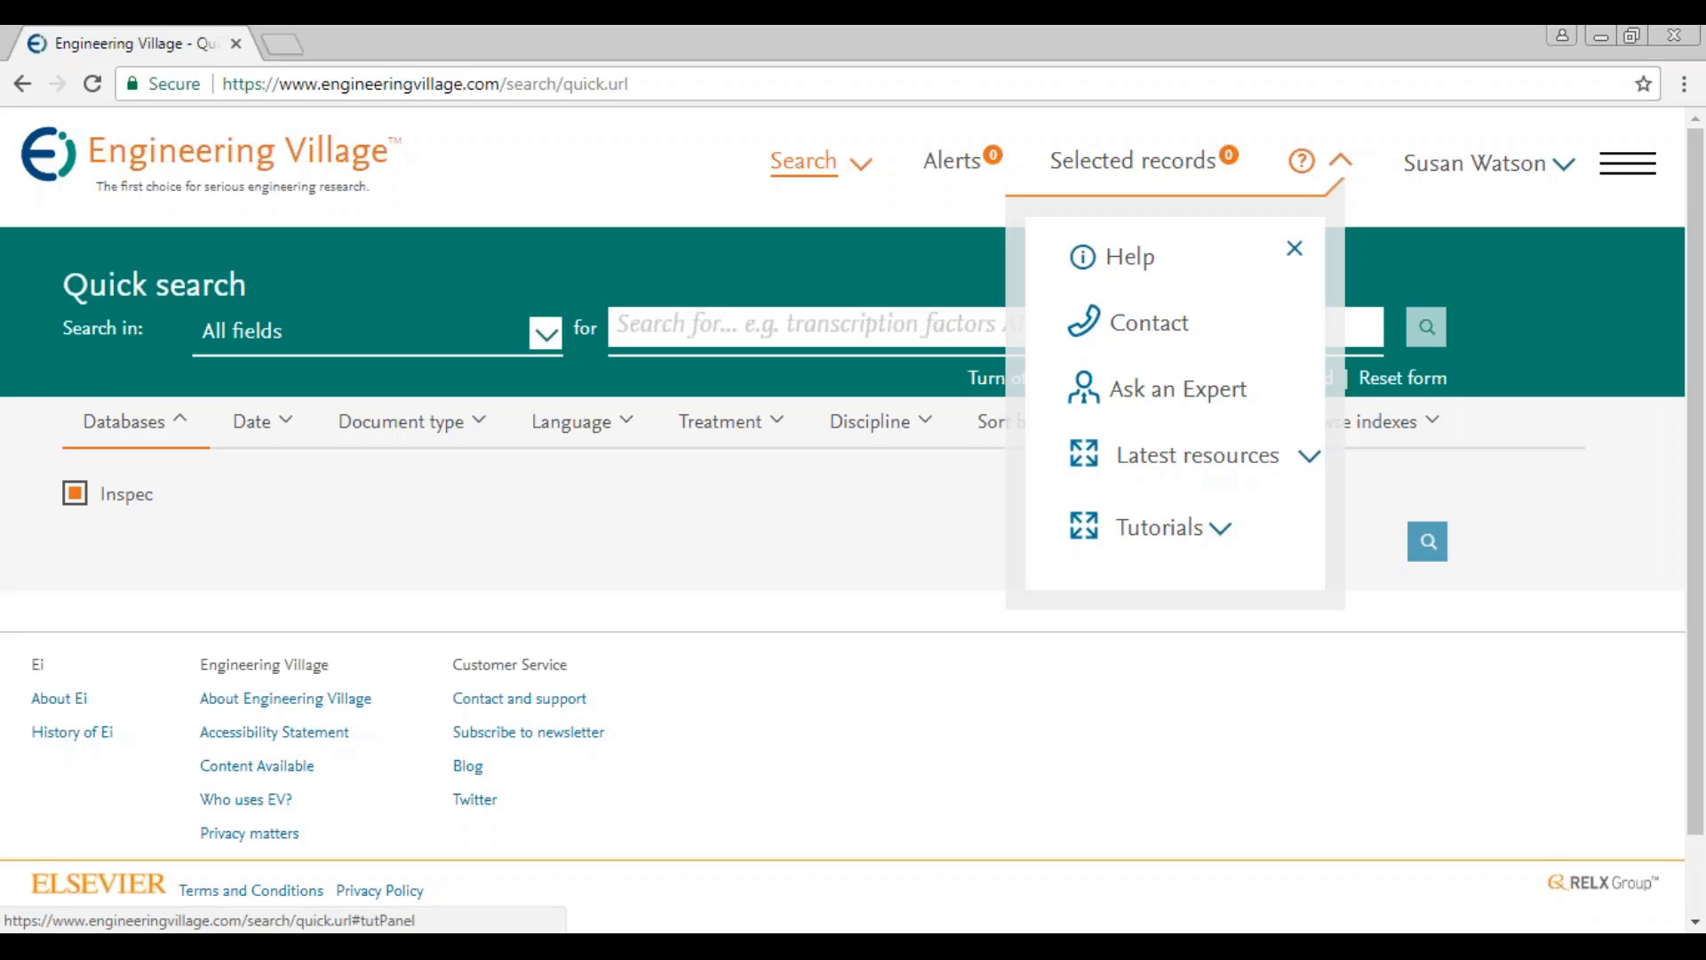
left_click(1219, 530)
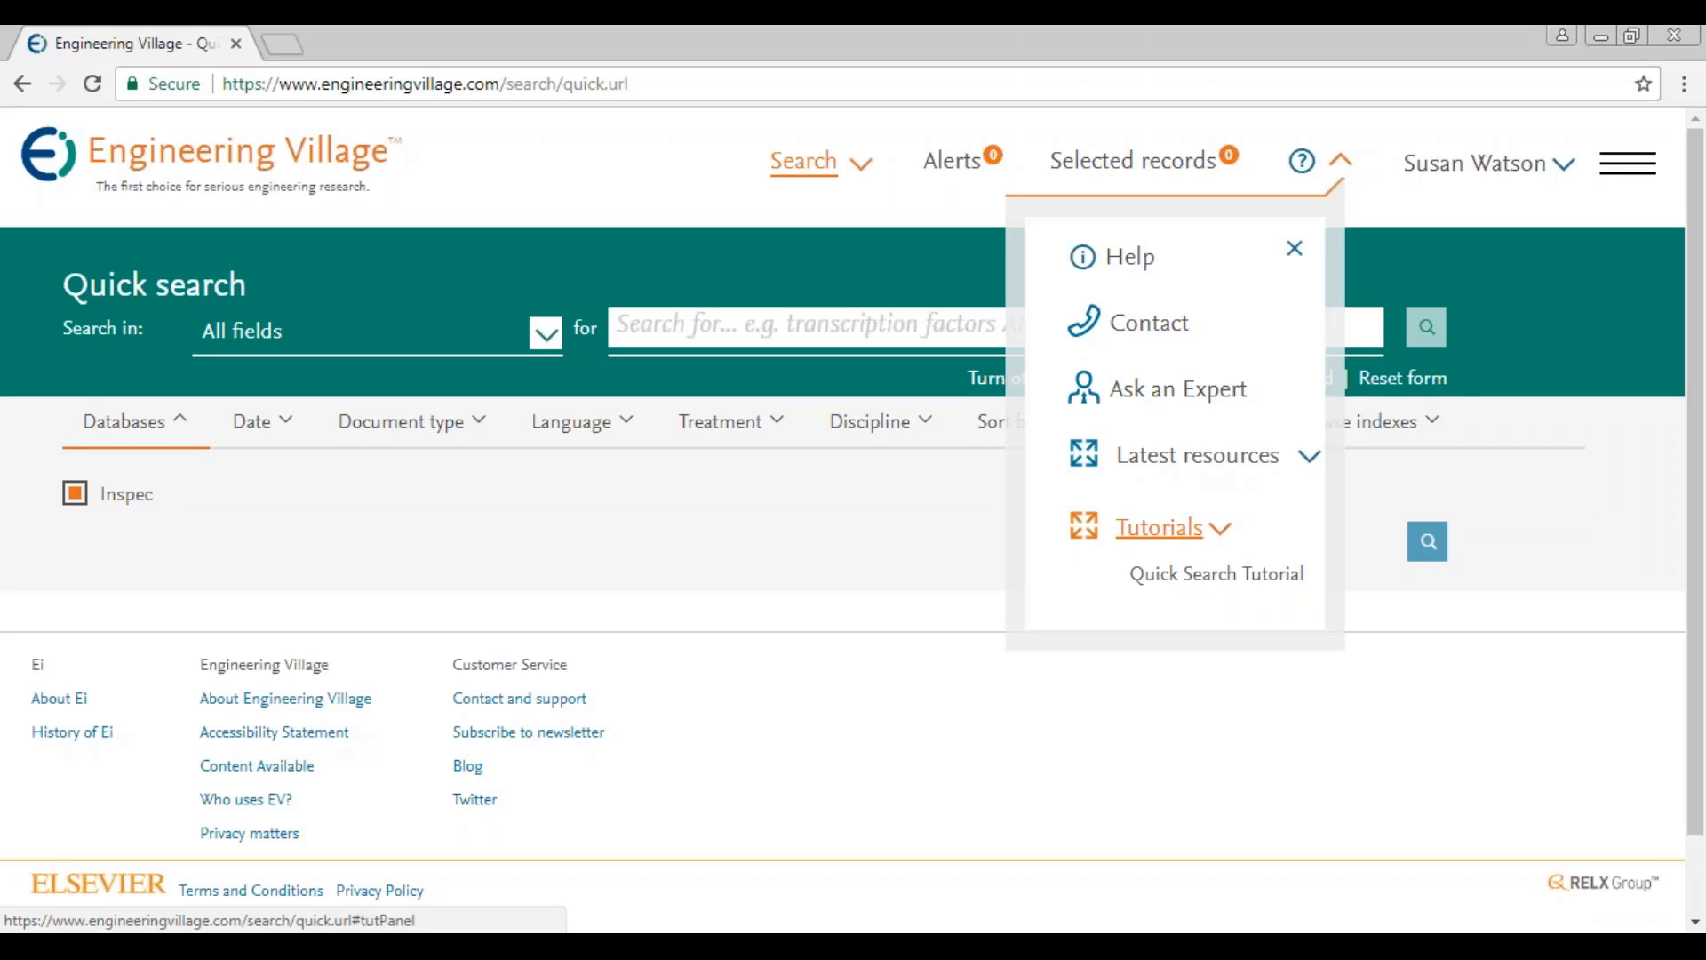
left_click(1294, 250)
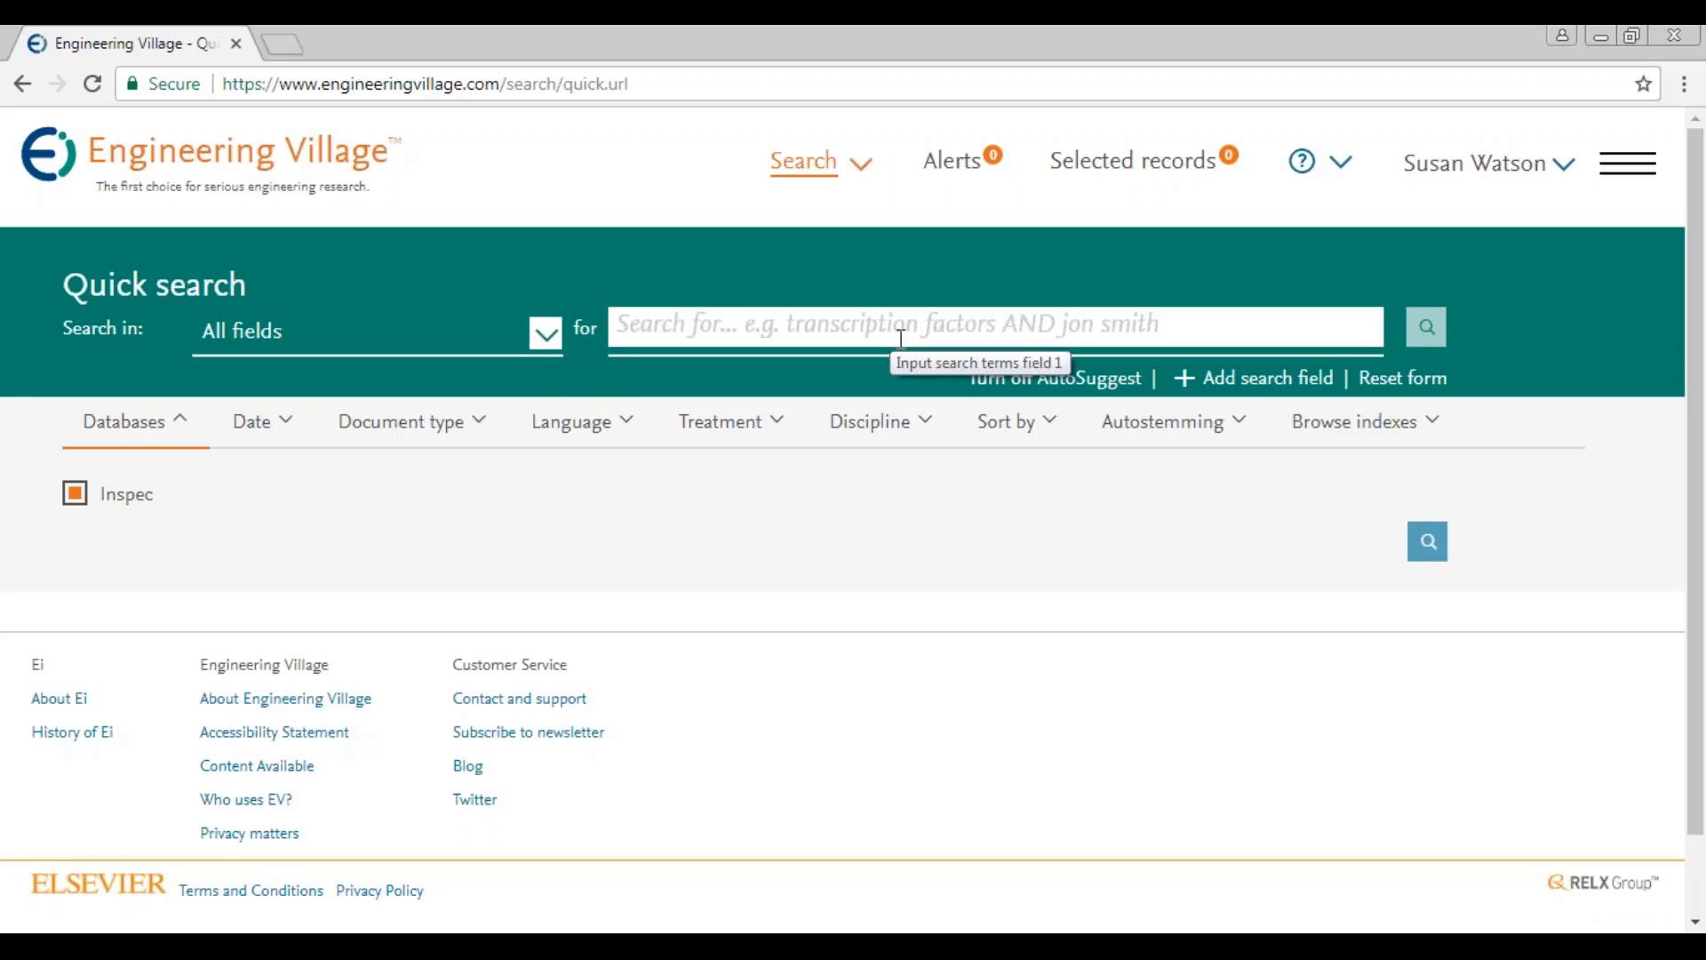
Step: Add a second search field to the quick search and review the searchable fields and Boolean operators on offer
left_click(1184, 388)
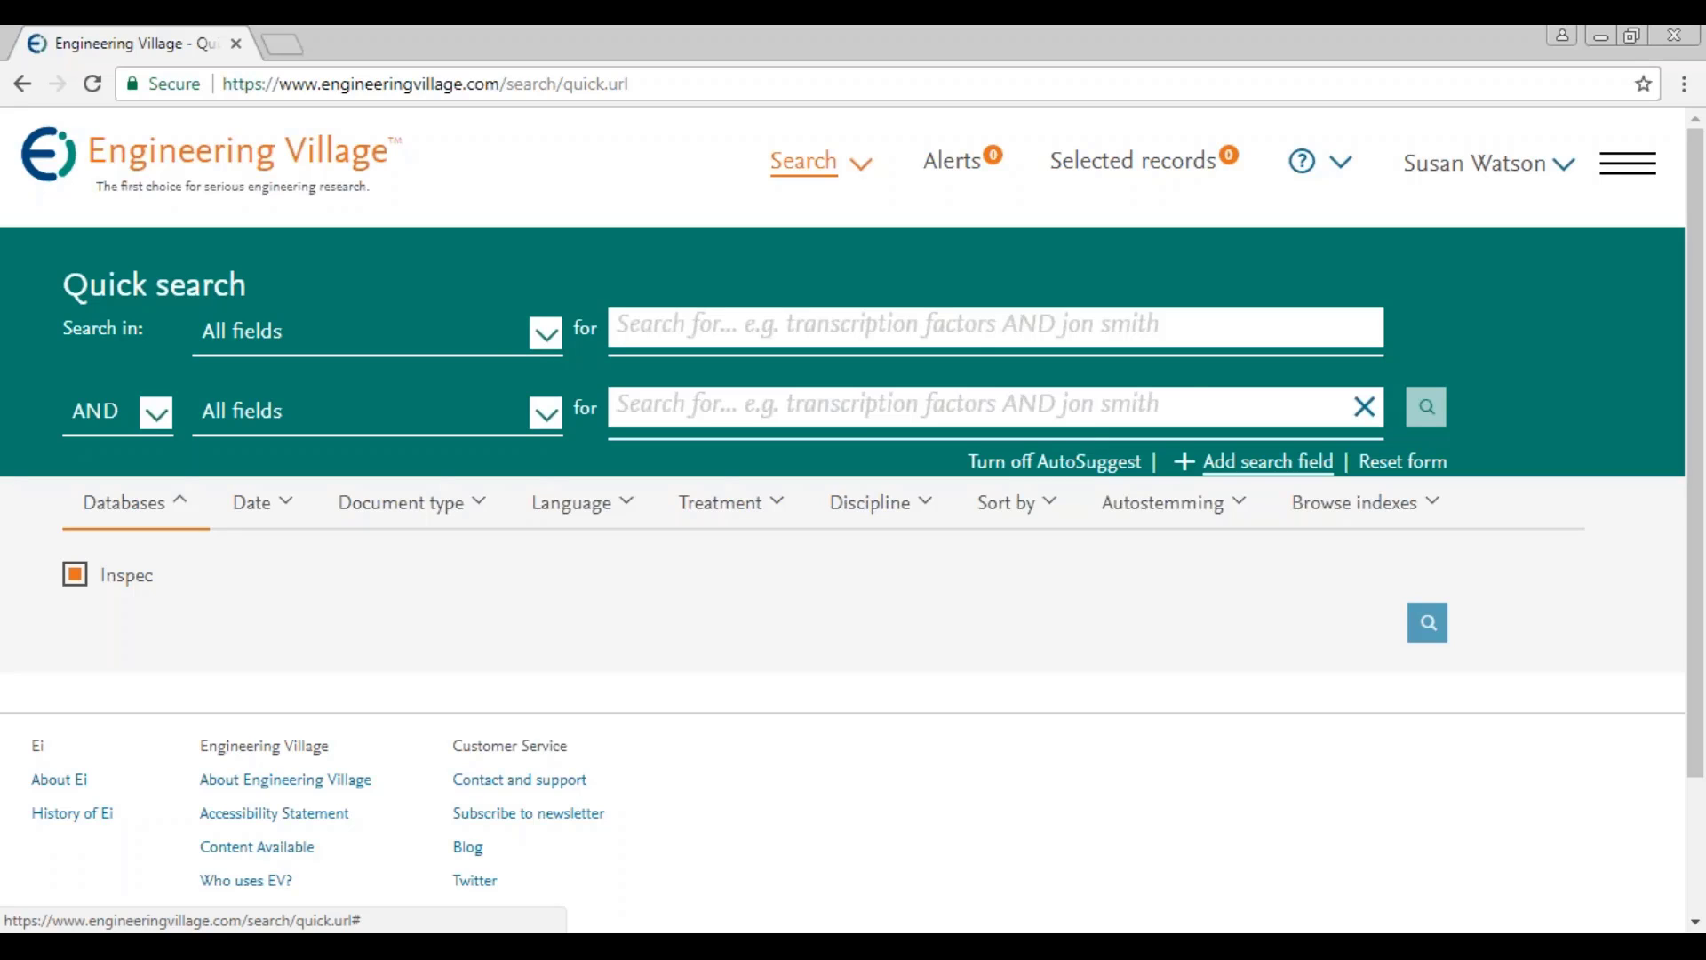
left_click(545, 336)
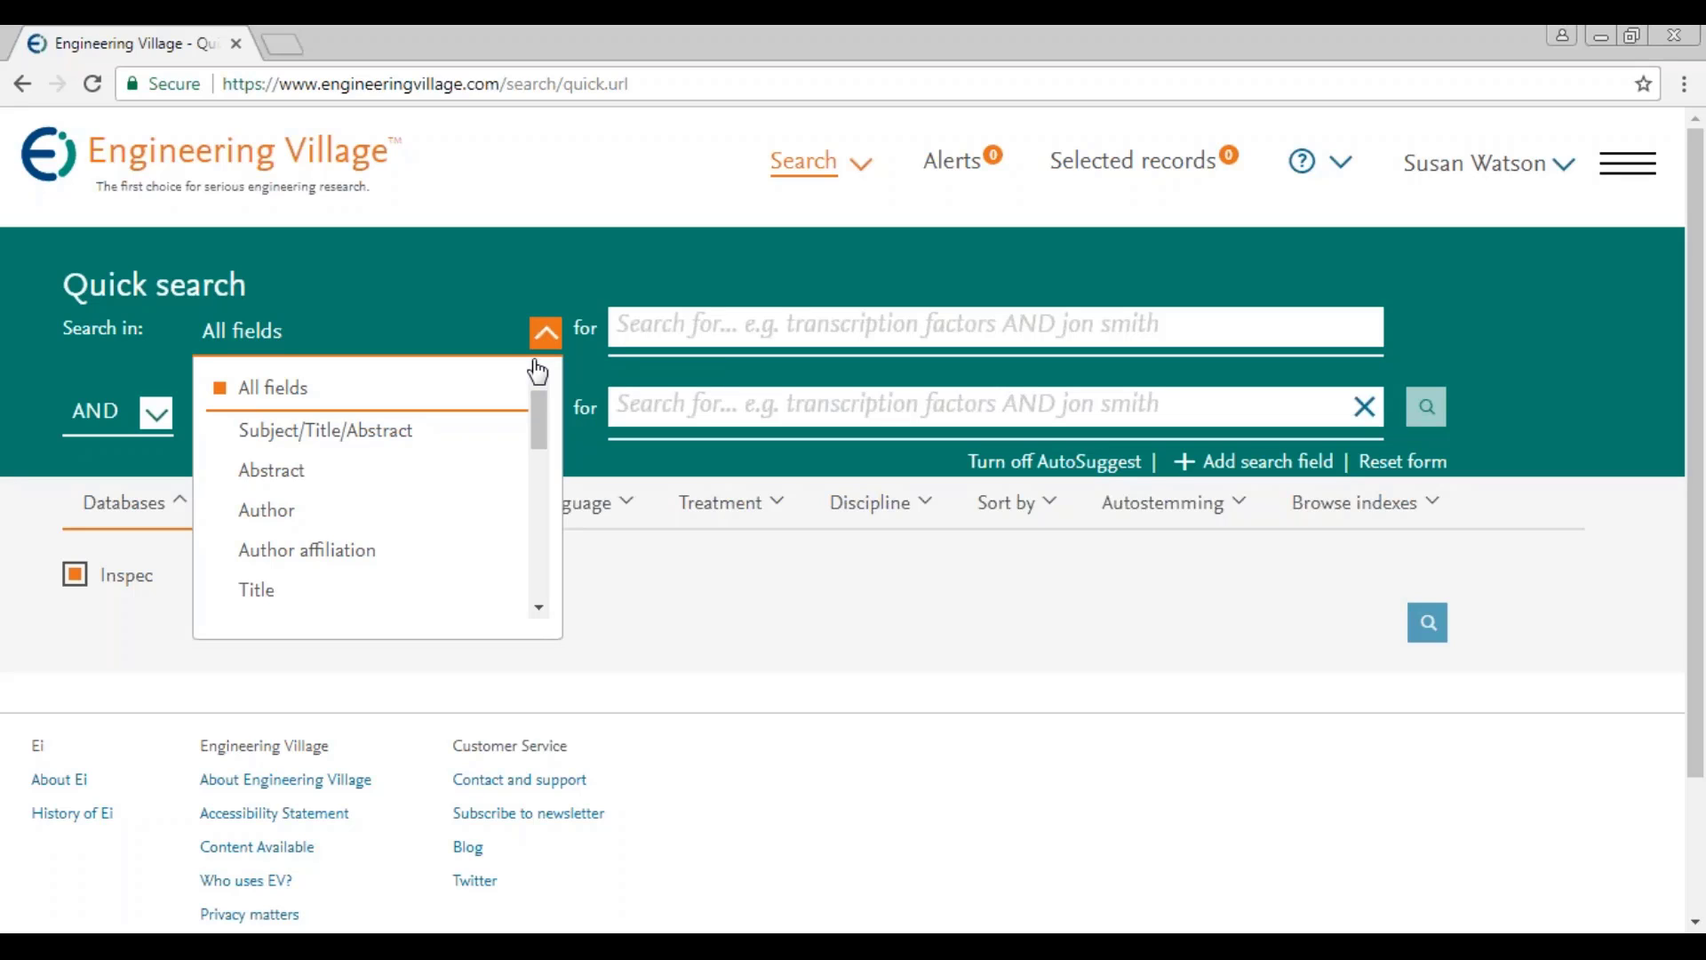
left_click(539, 609)
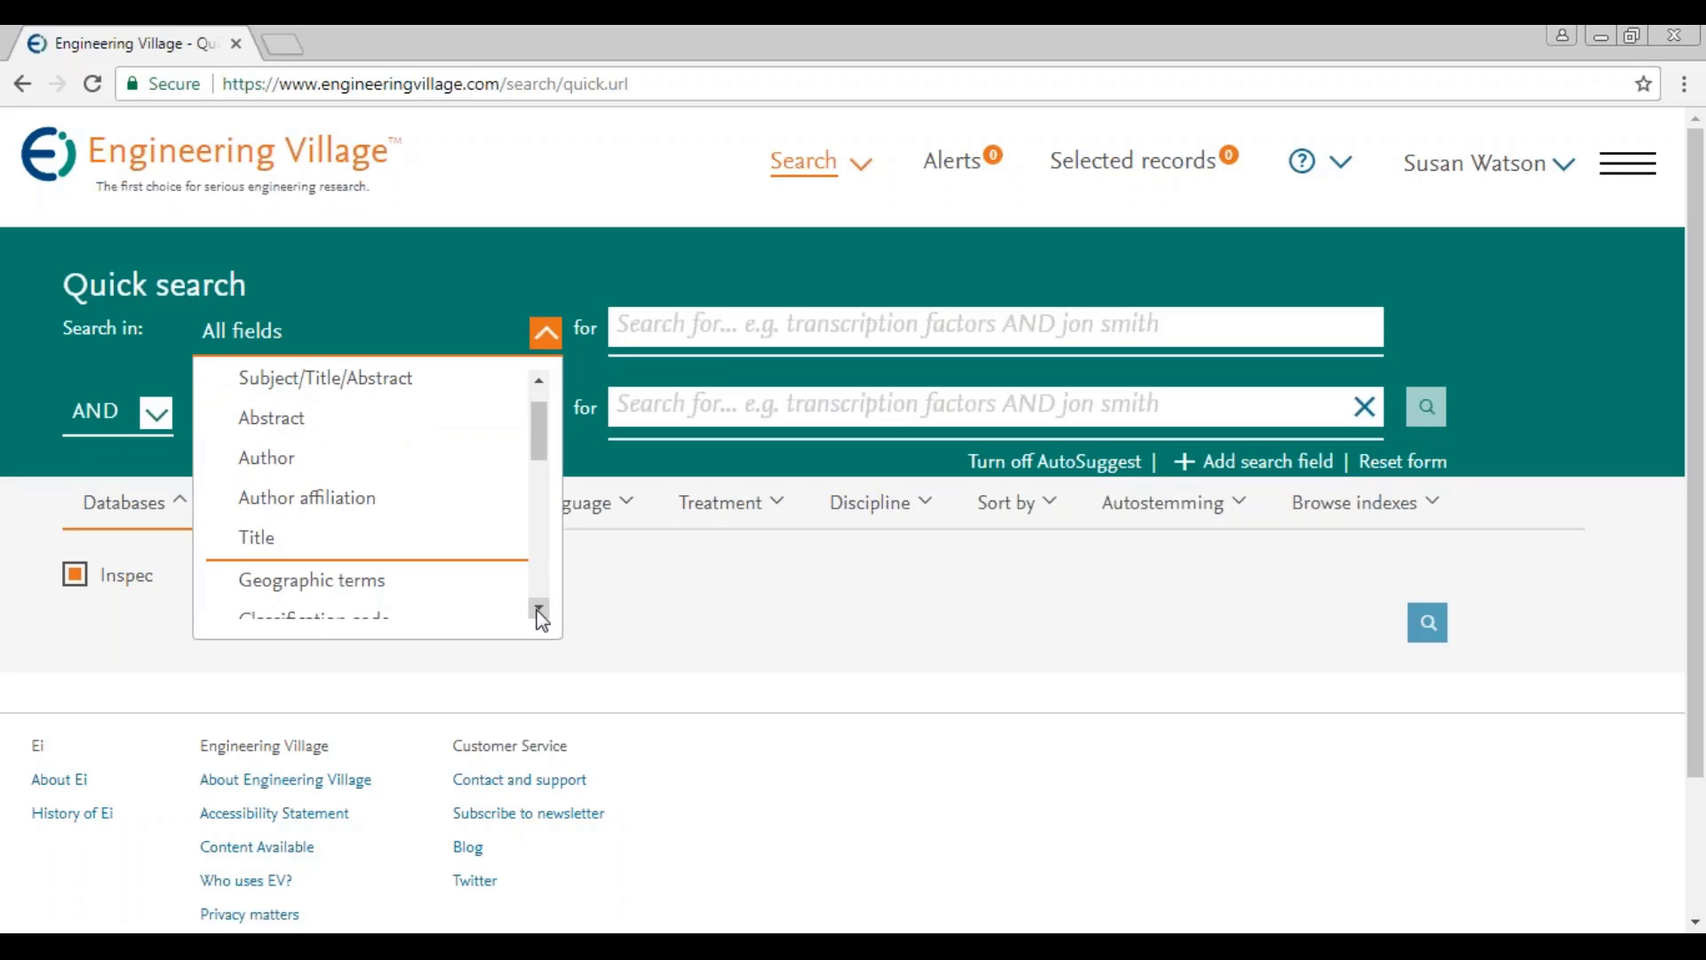
left_click(538, 609)
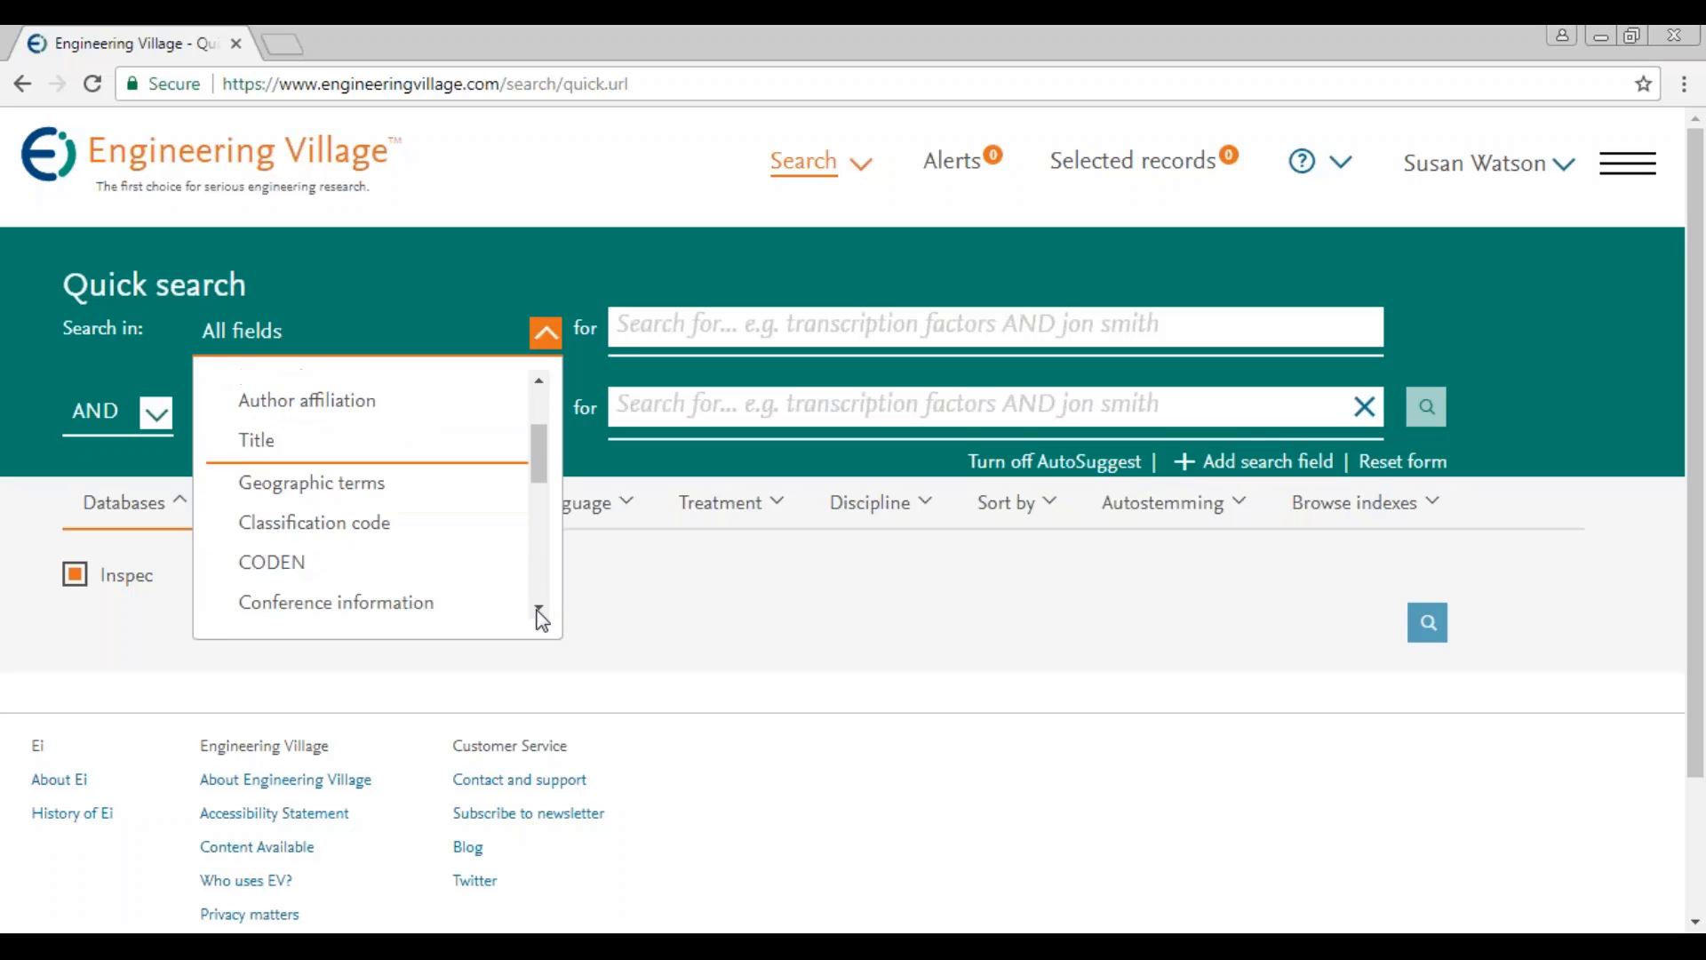
left_click(538, 409)
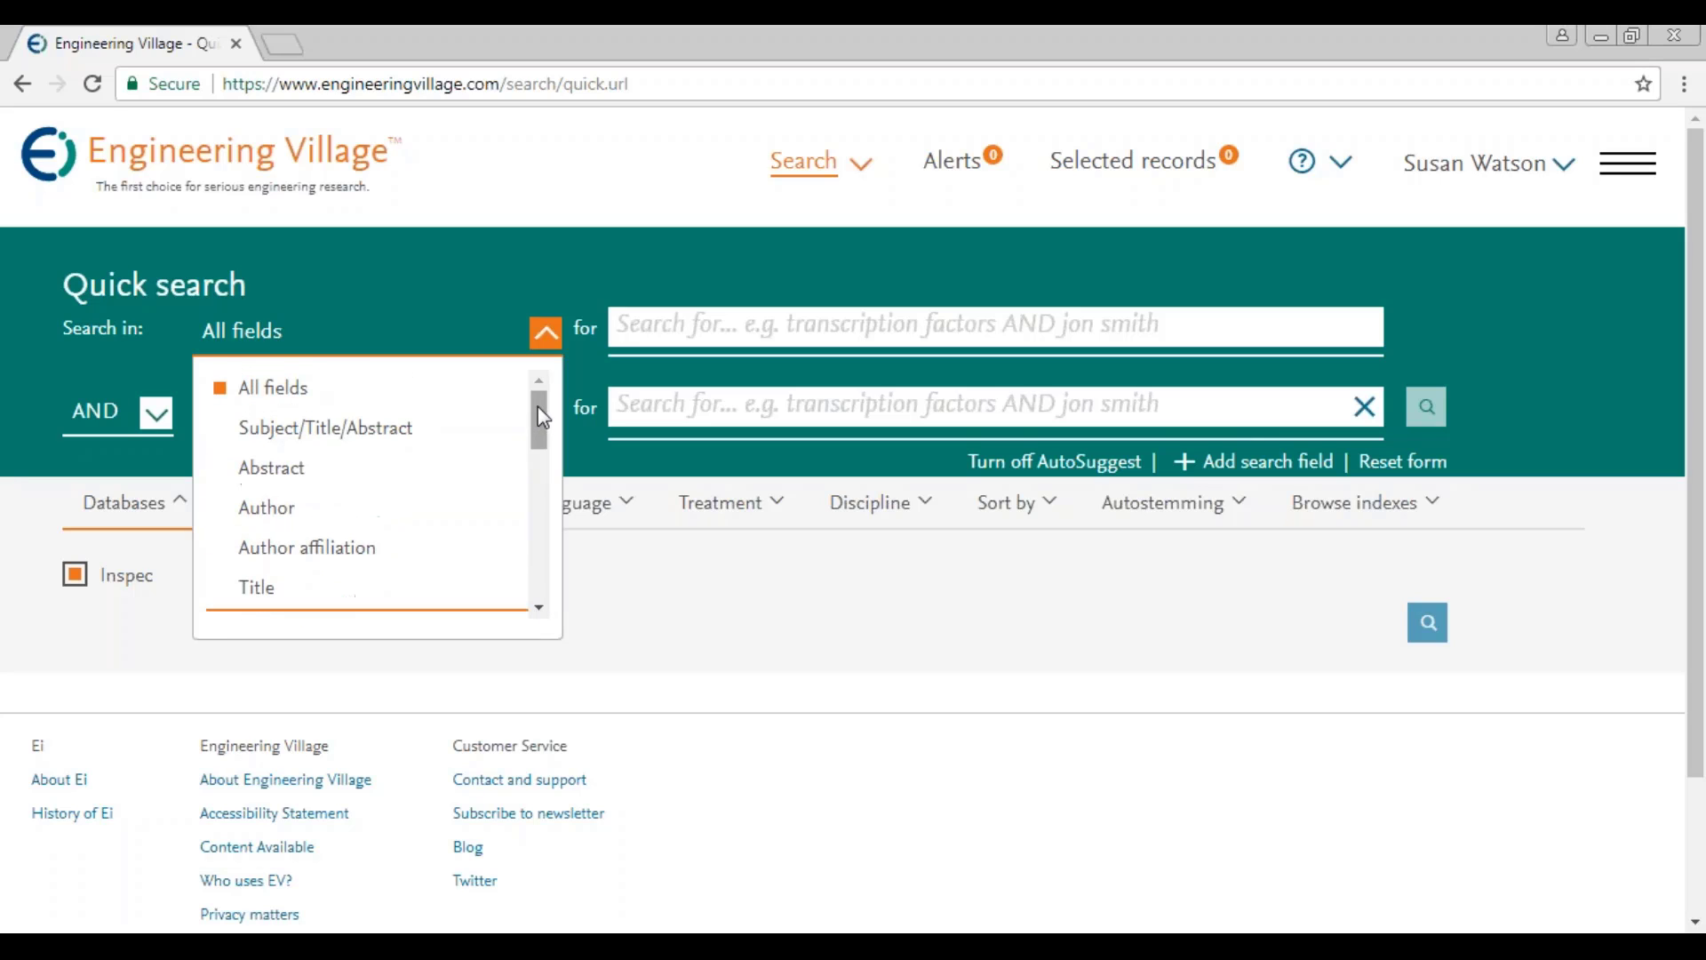
left_click(463, 339)
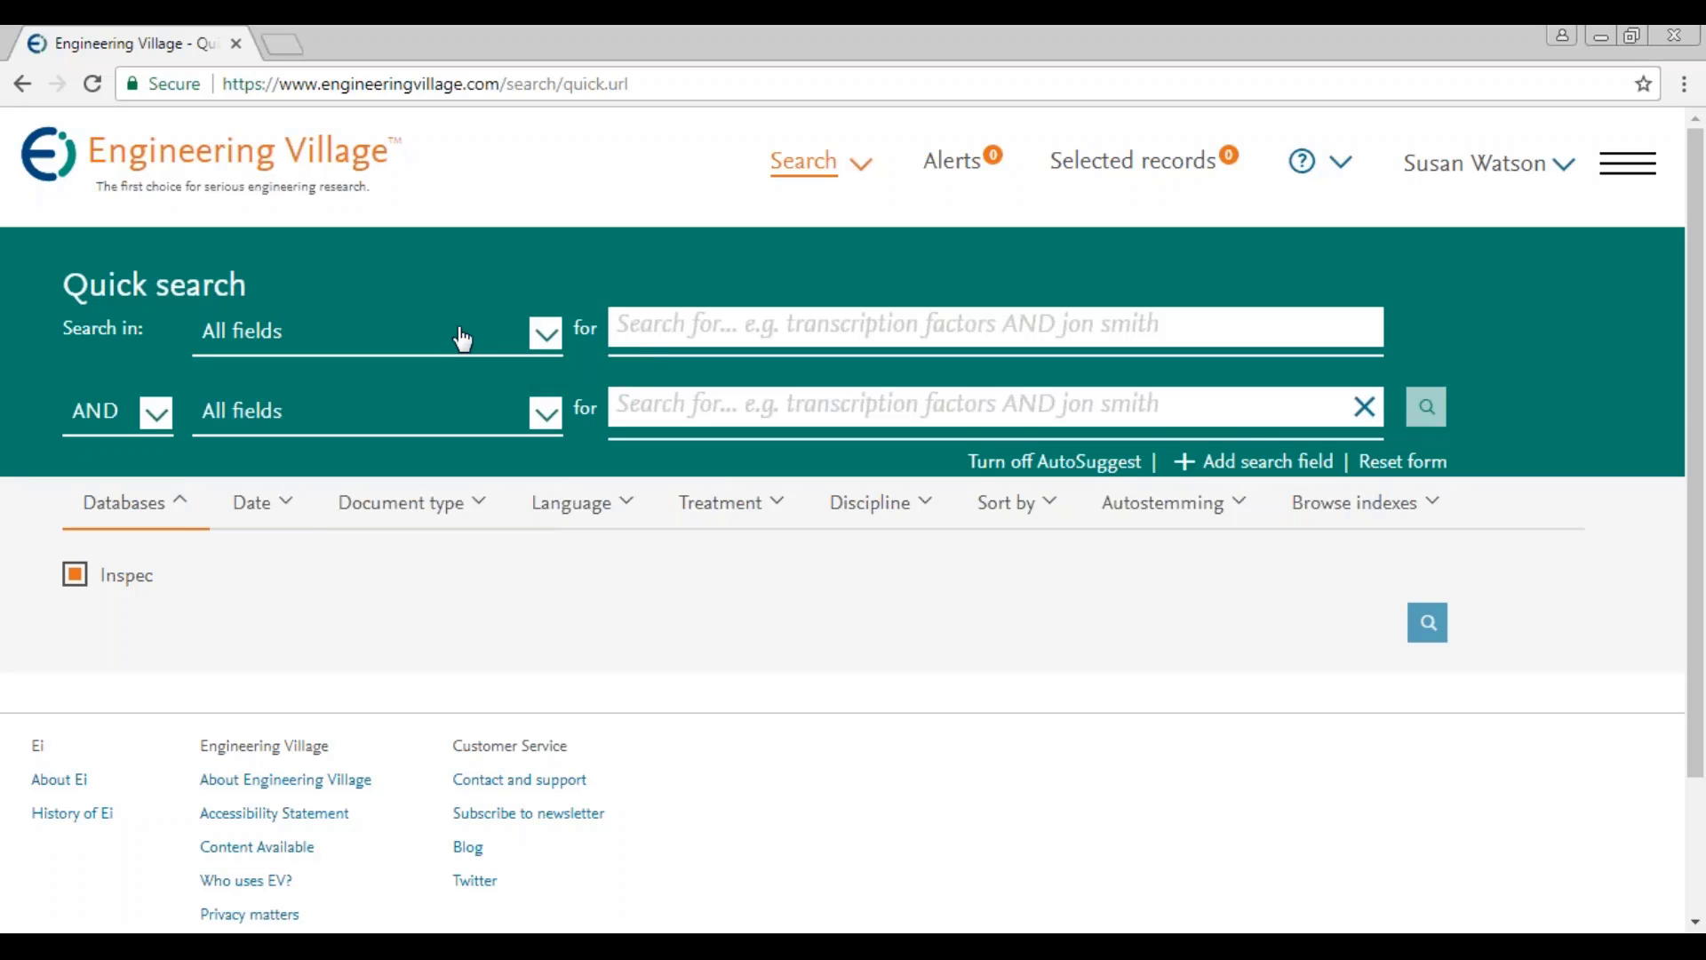
left_click(153, 420)
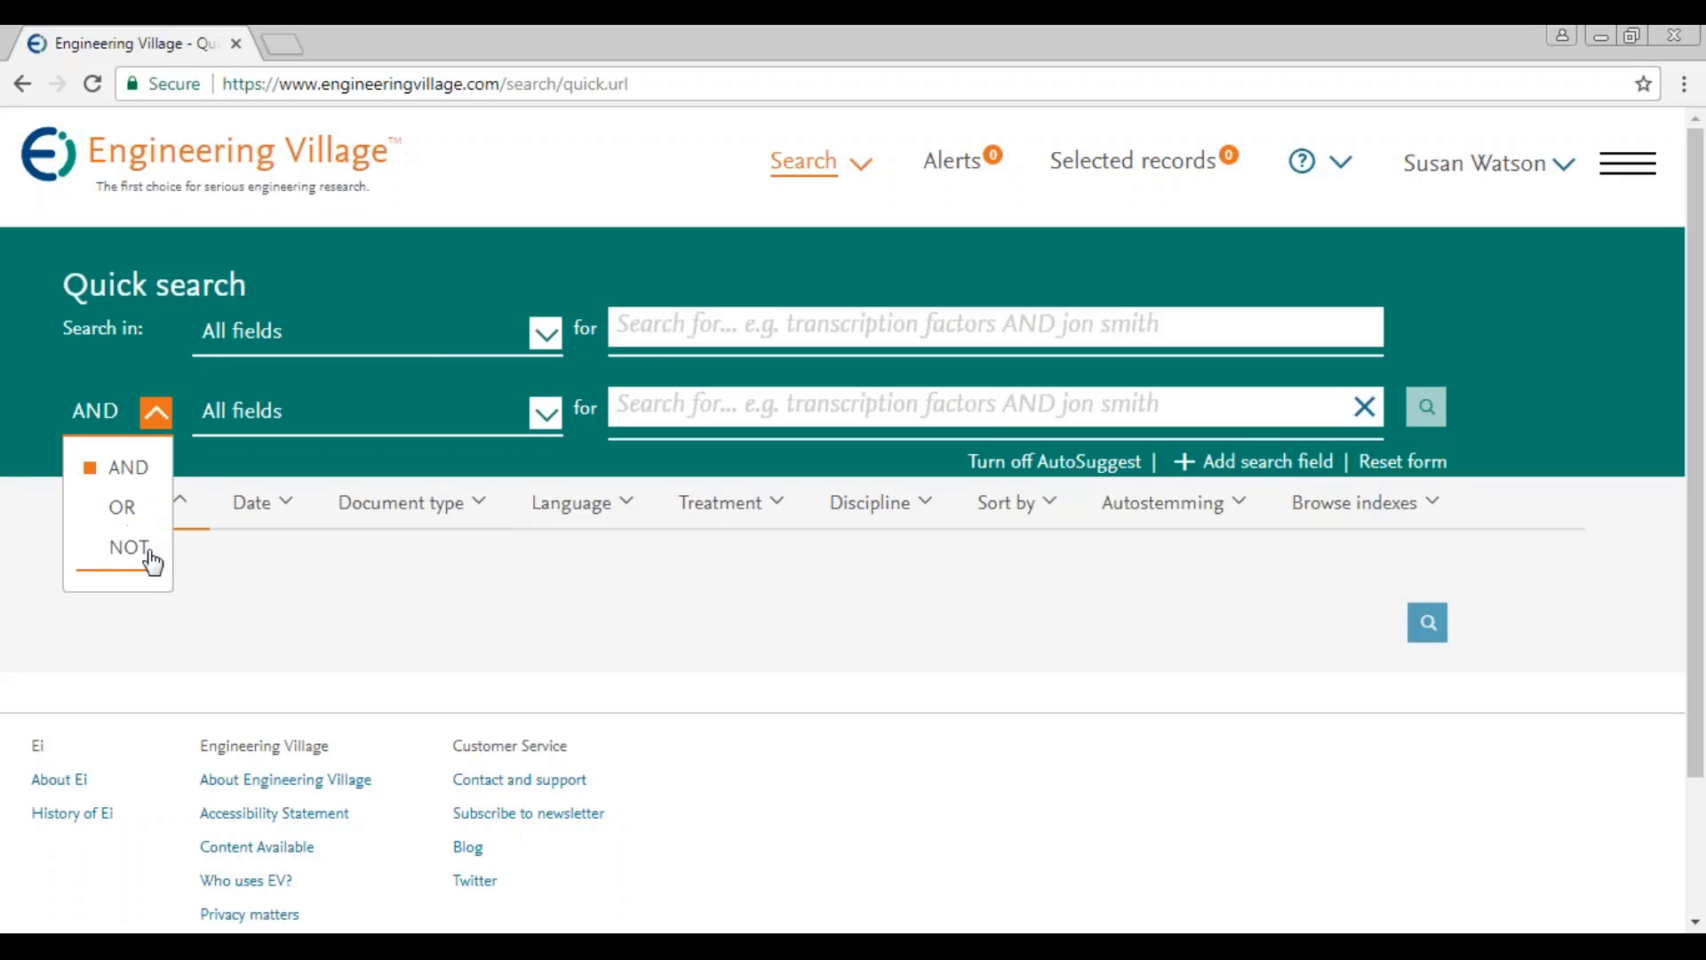
left_click(122, 385)
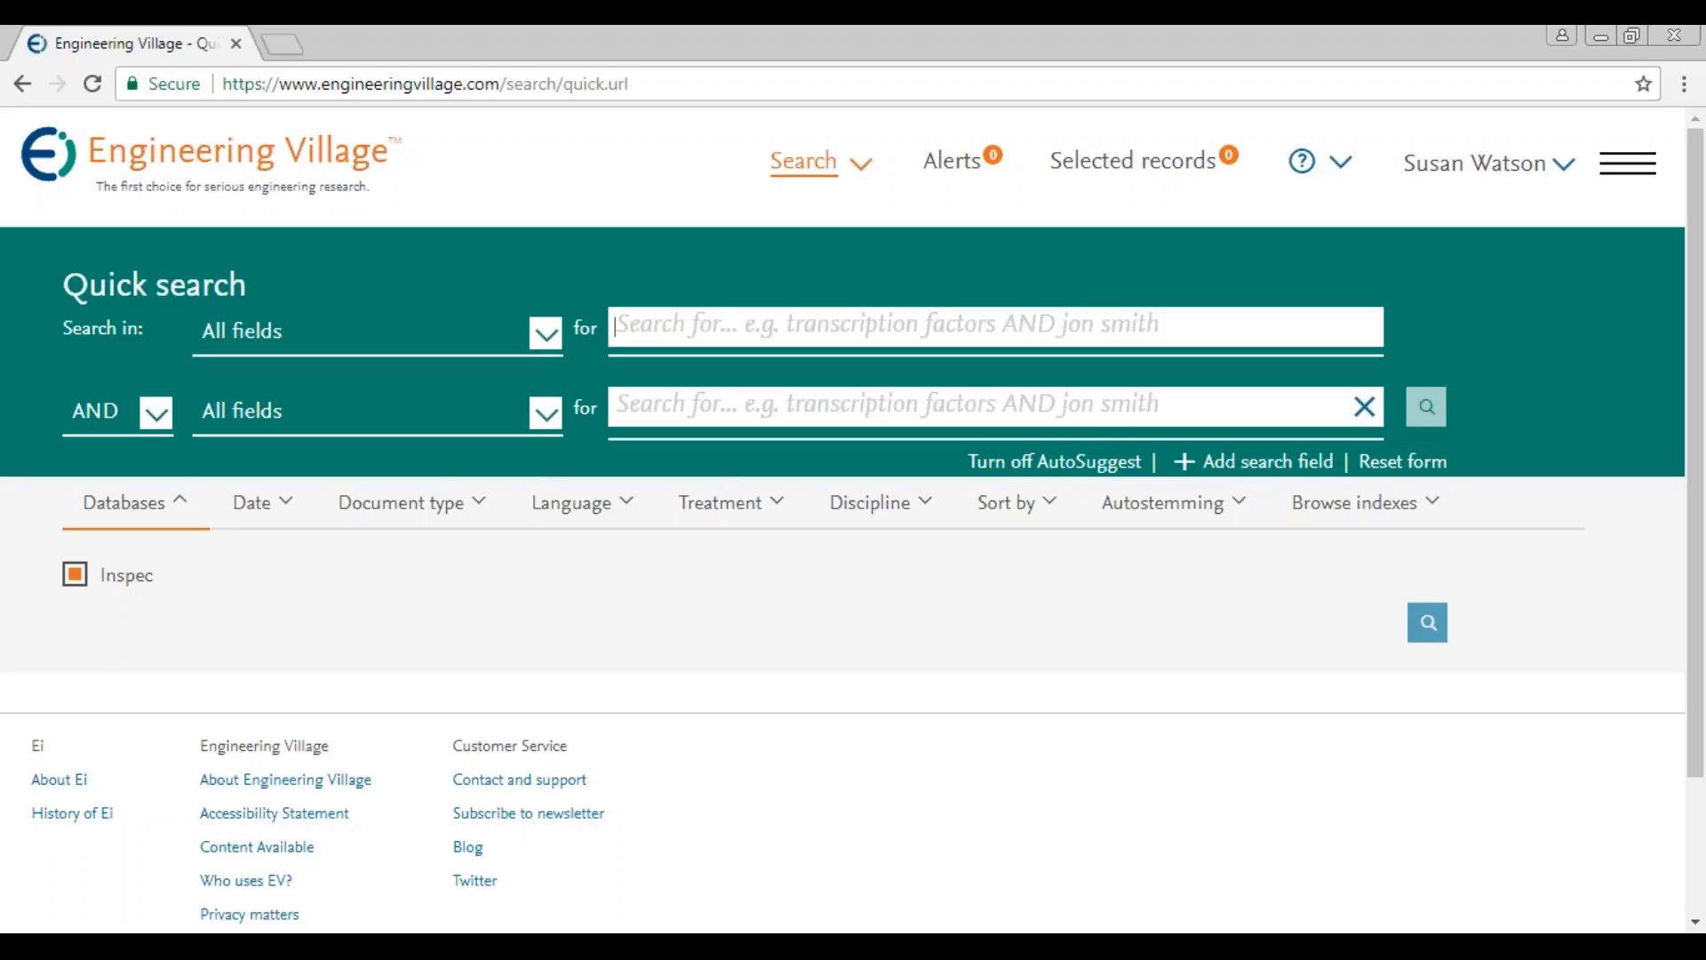
Step: Enter the suggested term "doppler effect" as the first search term and restrict it to Subject/Title/Abstract
type("dop")
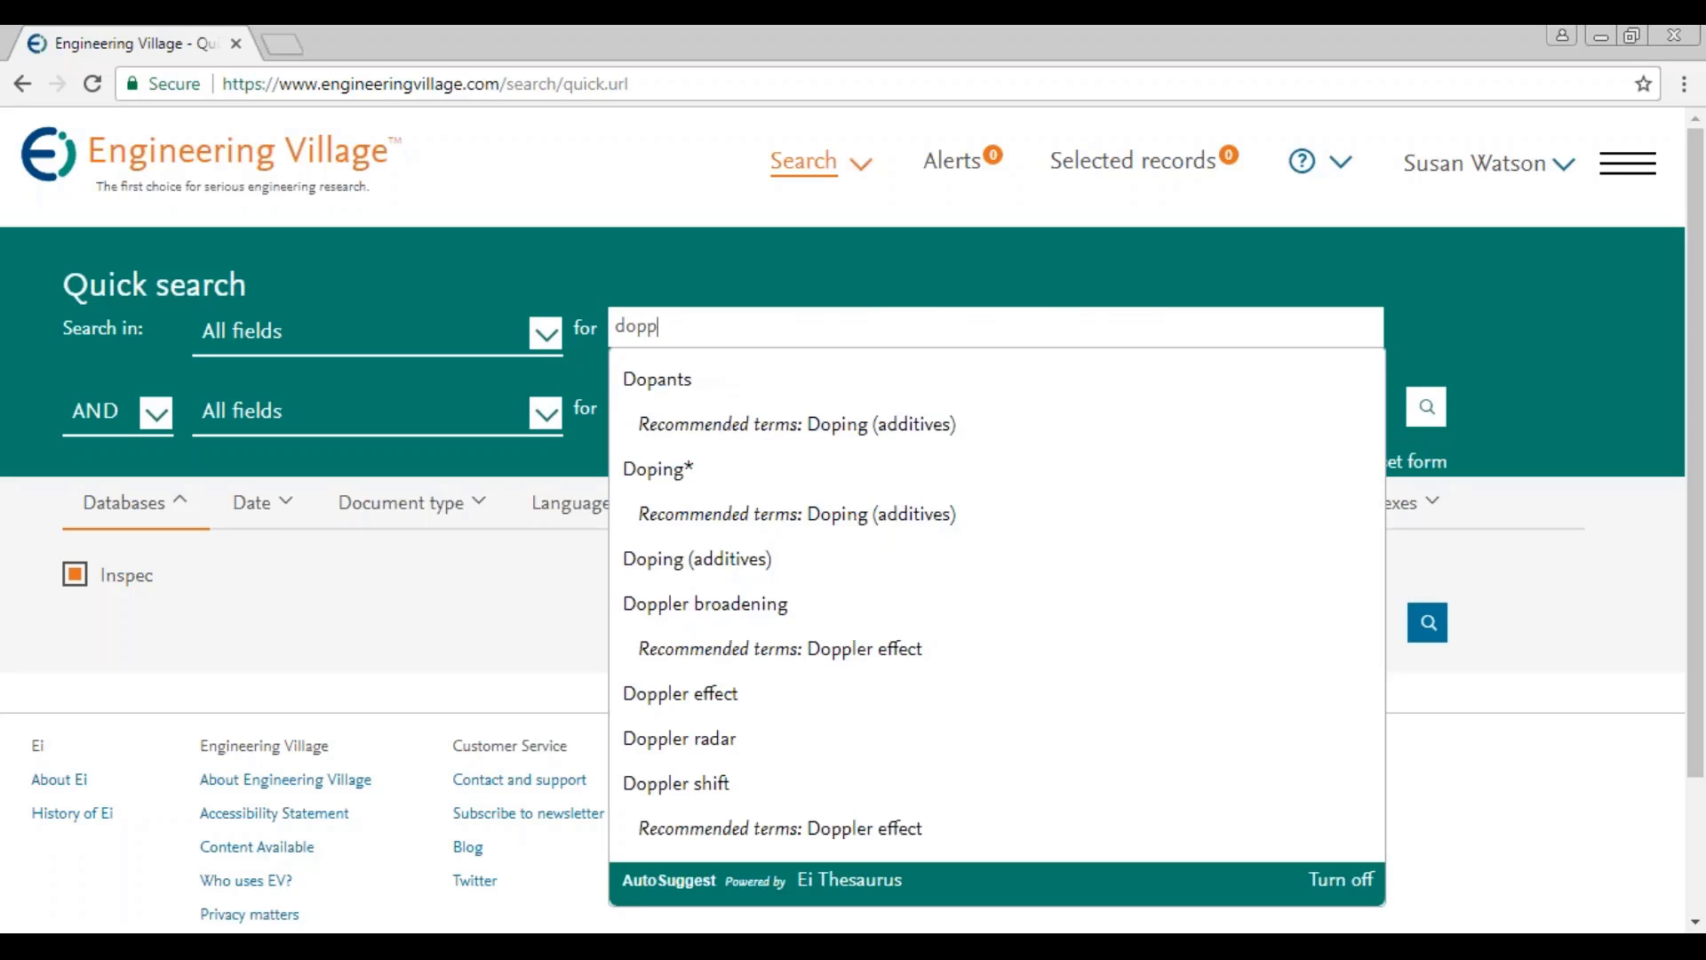
type("p")
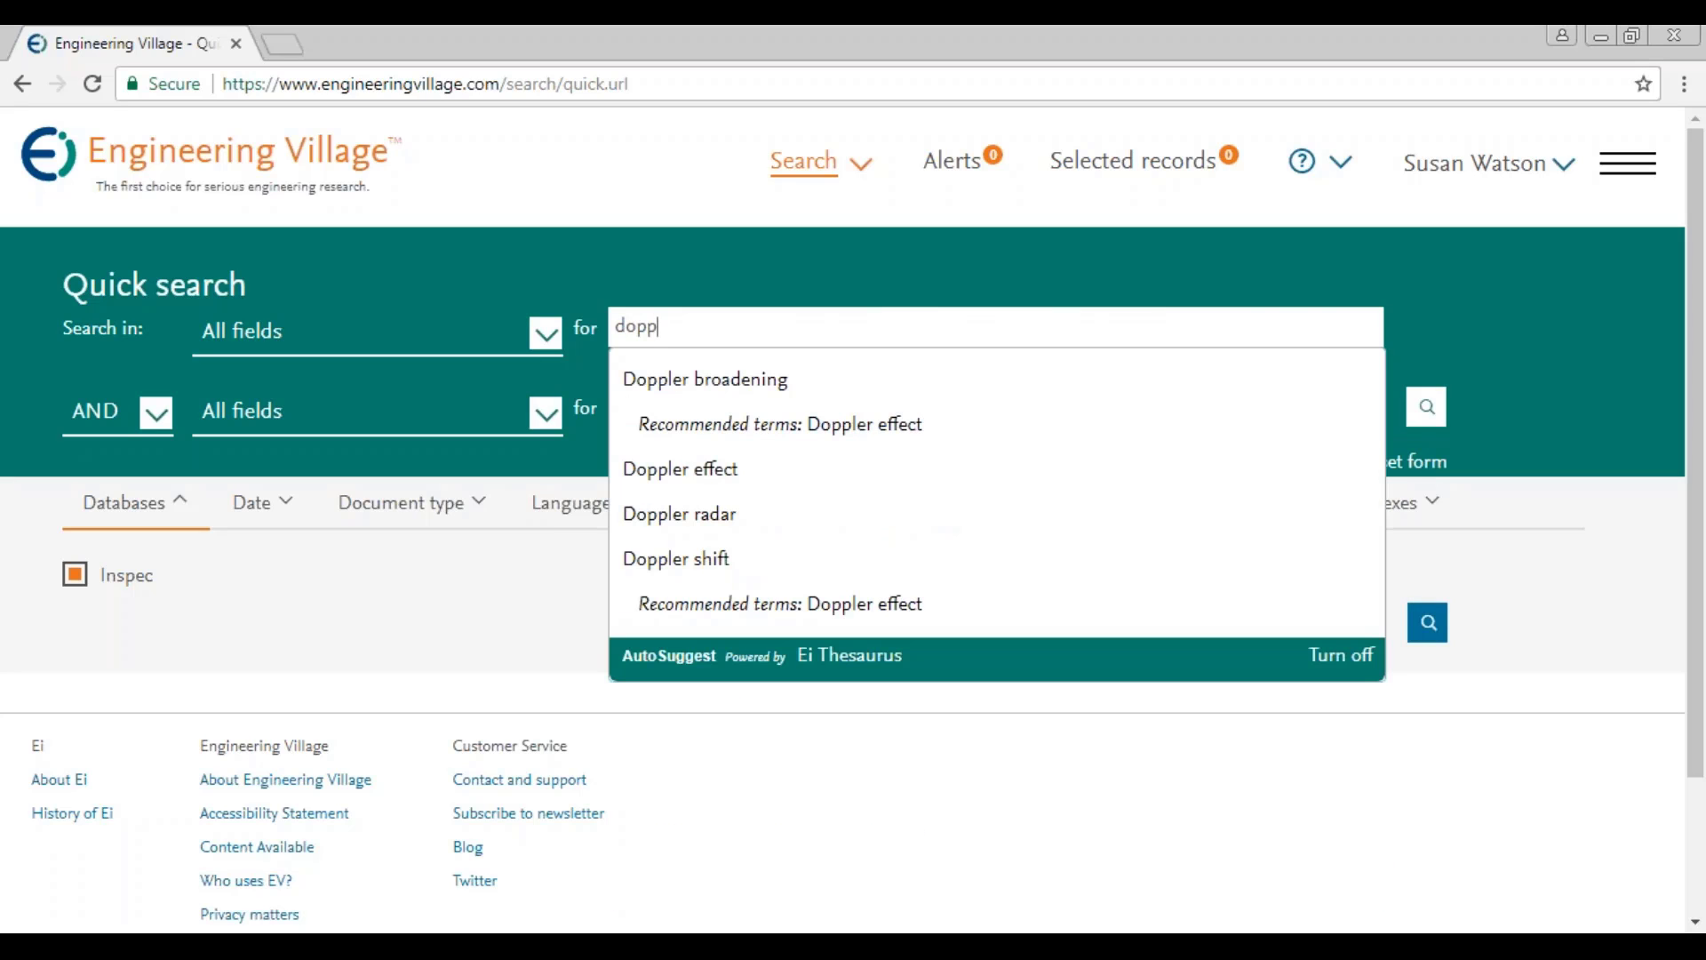
type("l")
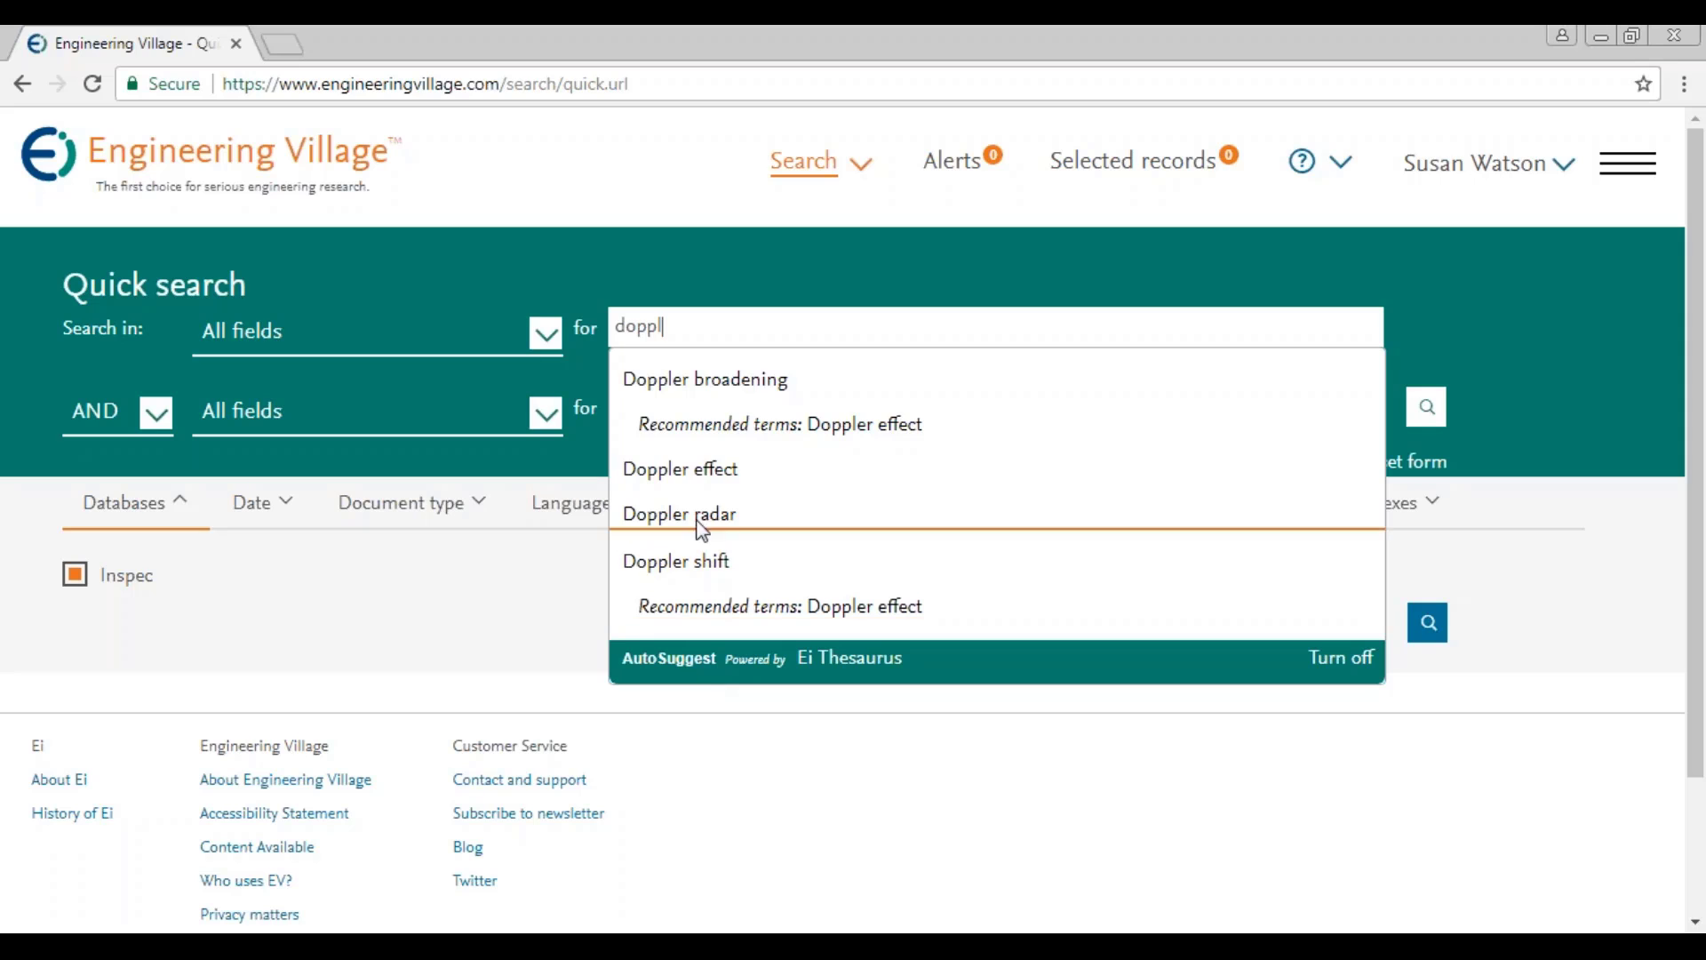
left_click(716, 477)
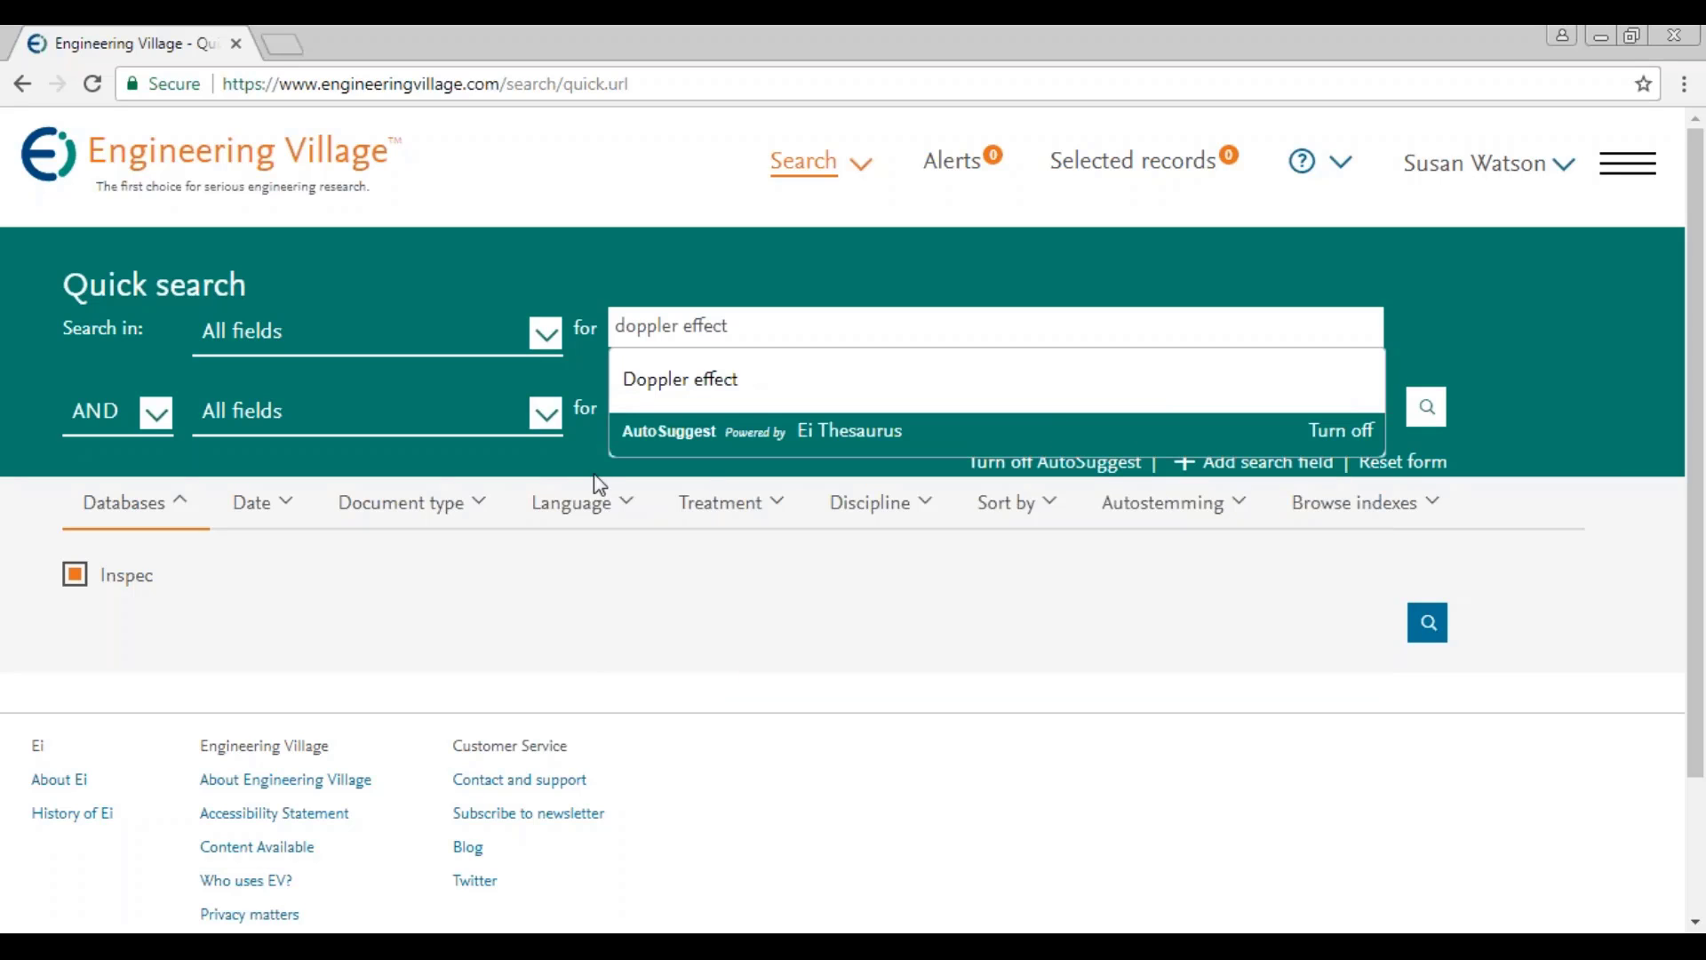
left_click(545, 336)
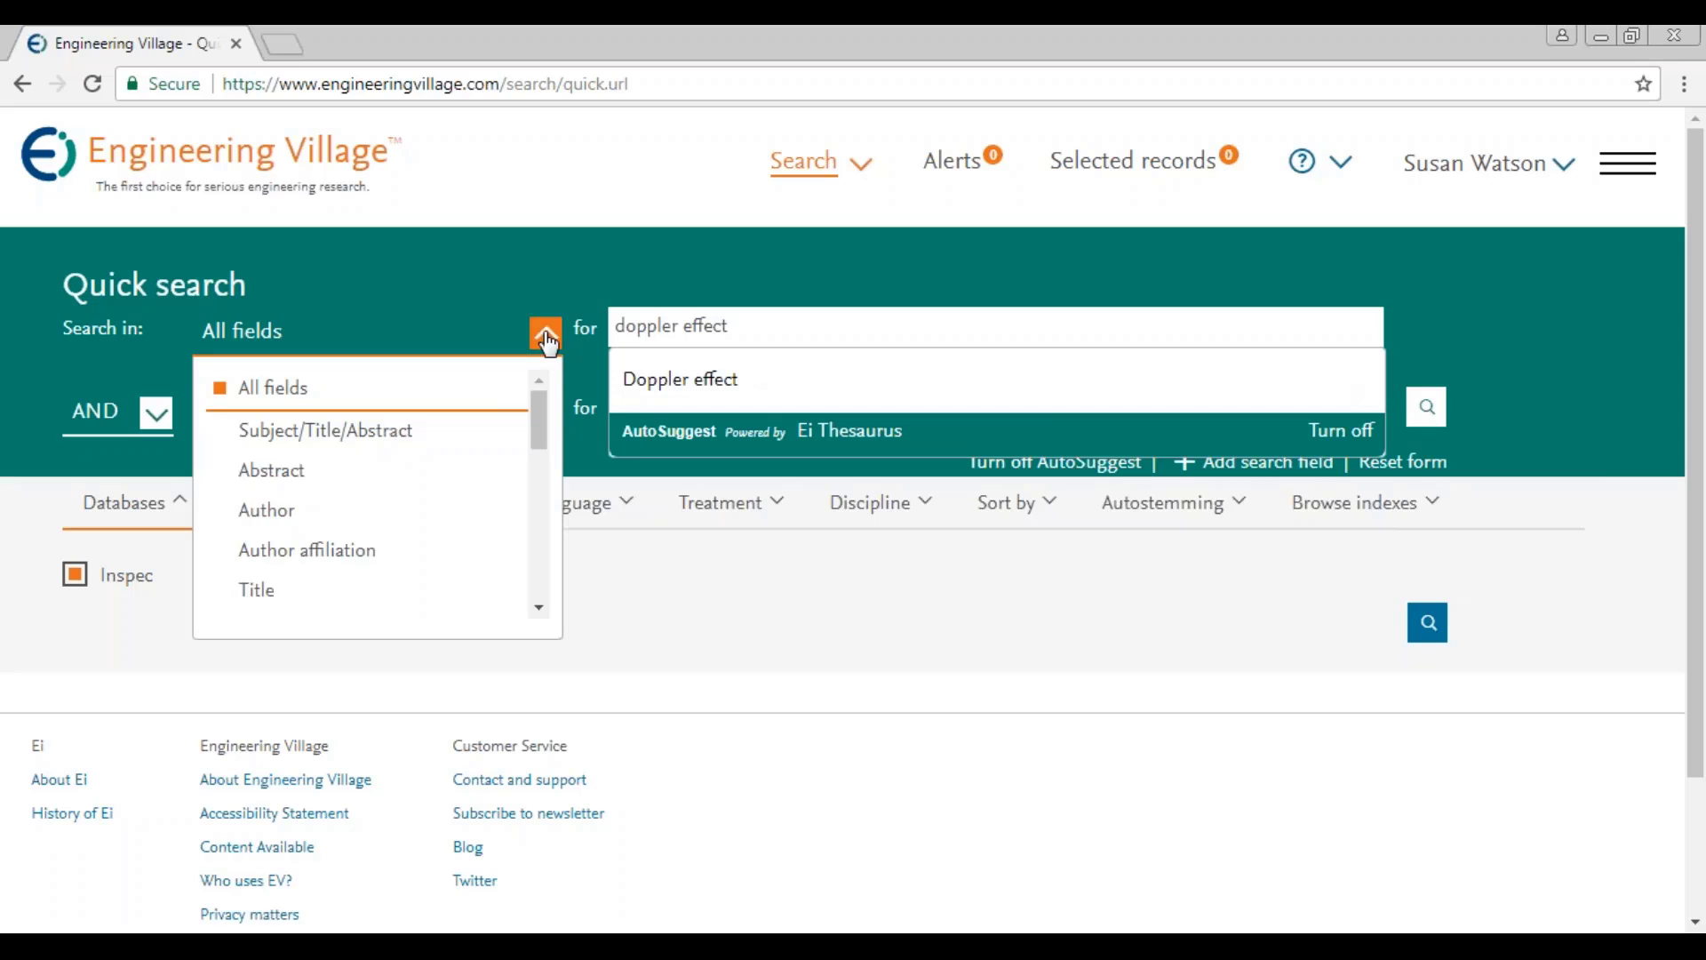
left_click(435, 431)
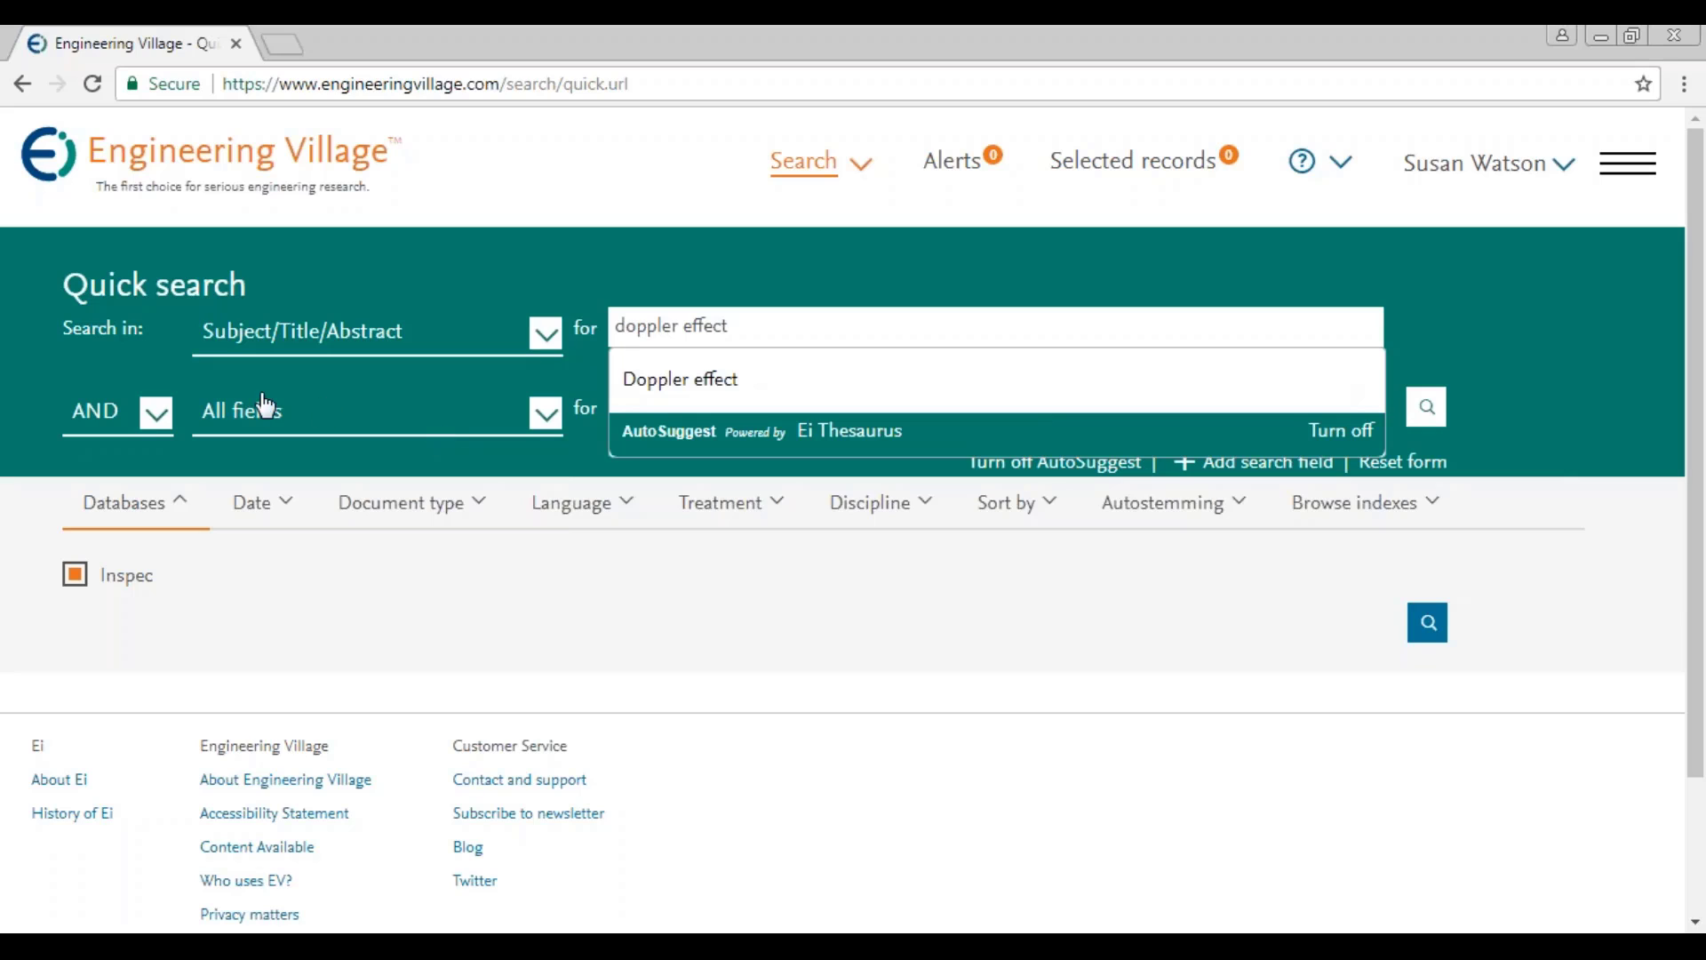
Step: Add the suggested term "underwater acoustics" with AND as the second term, restrict it to Subject/Title/Abstract, and run the search
left_click(156, 413)
left_click(680, 388)
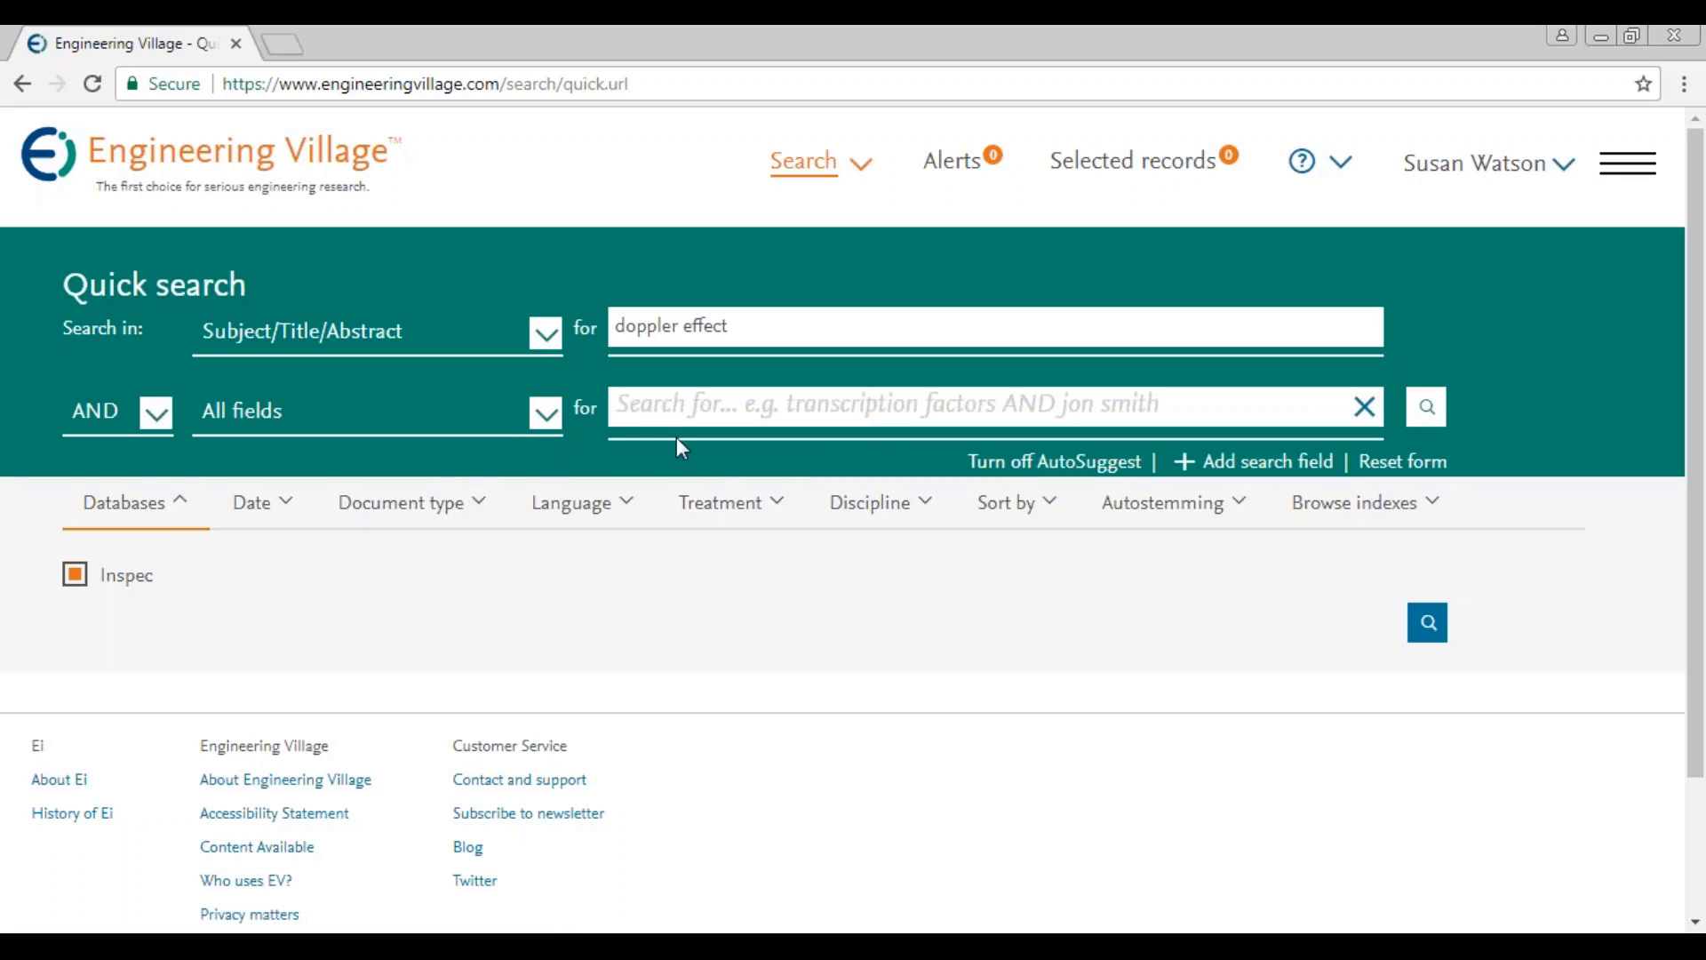
left_click(635, 413)
type("under")
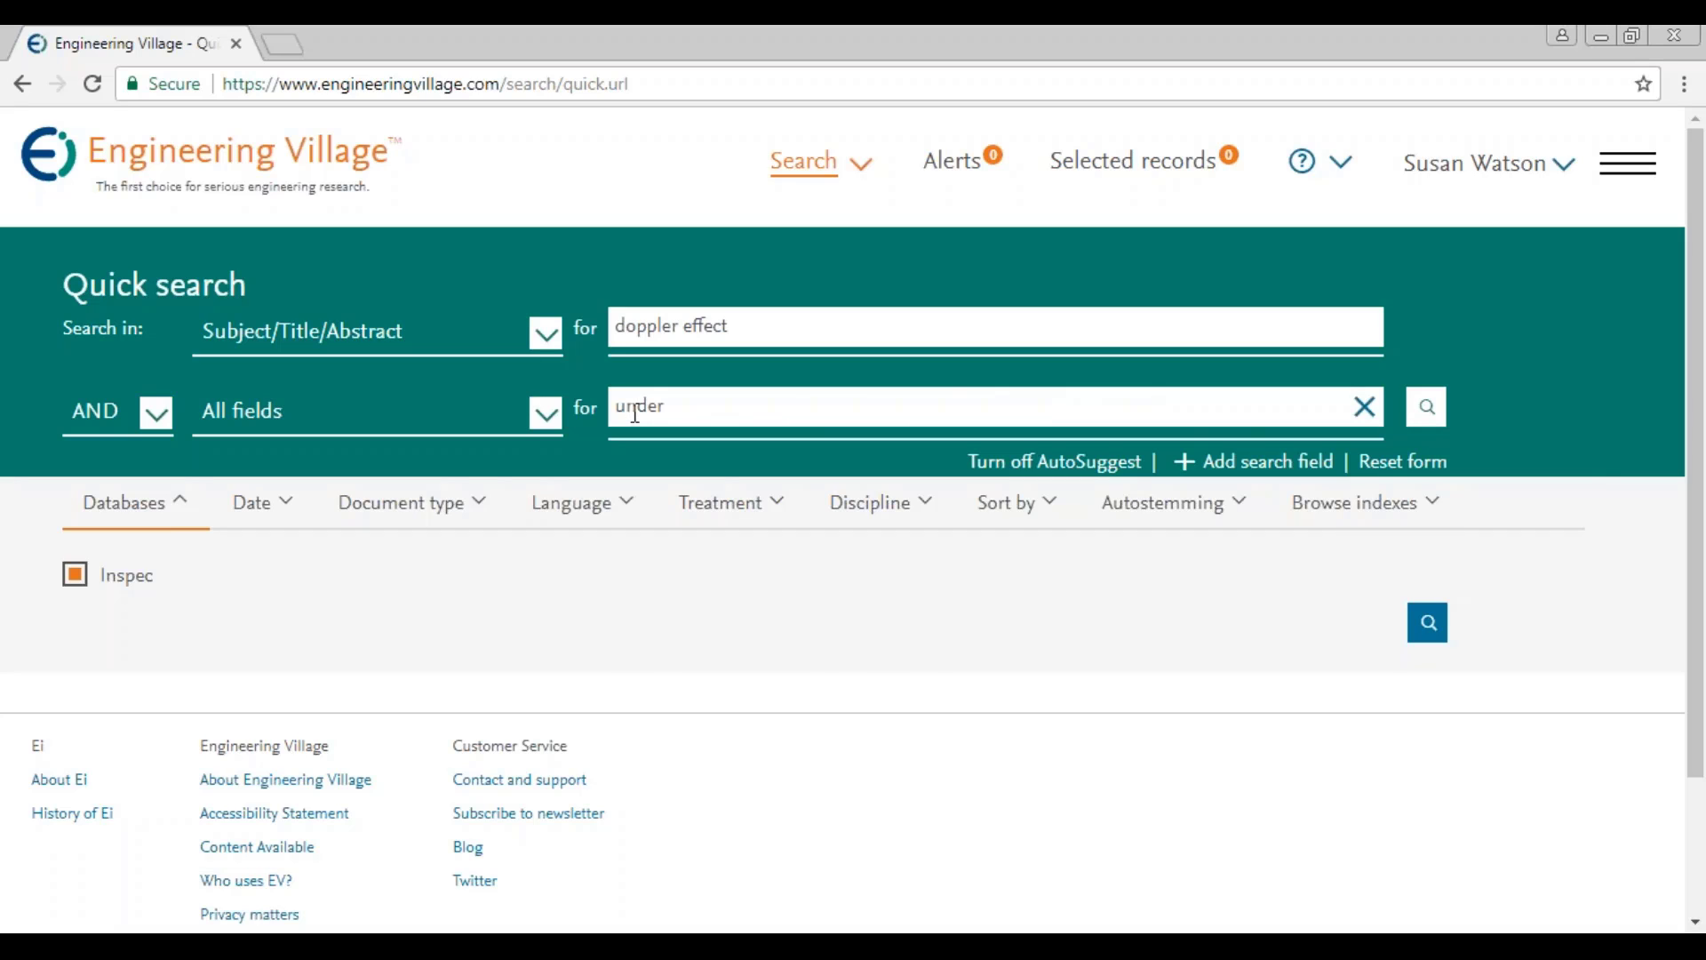
type("wat")
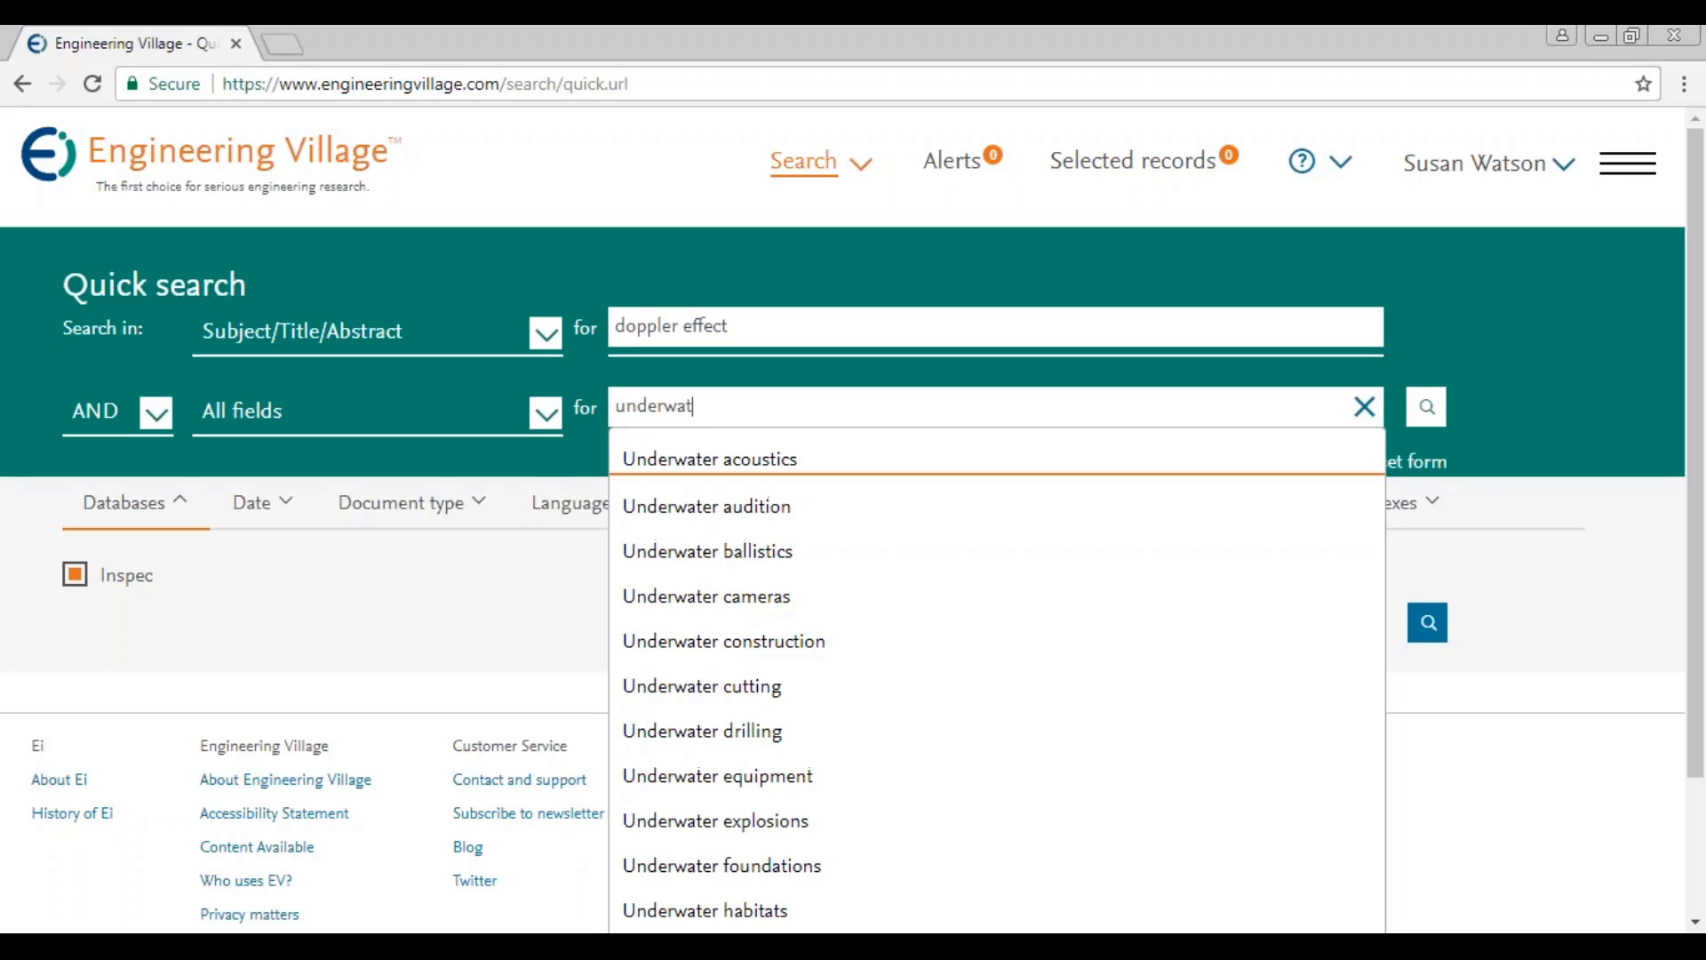
left_click(666, 459)
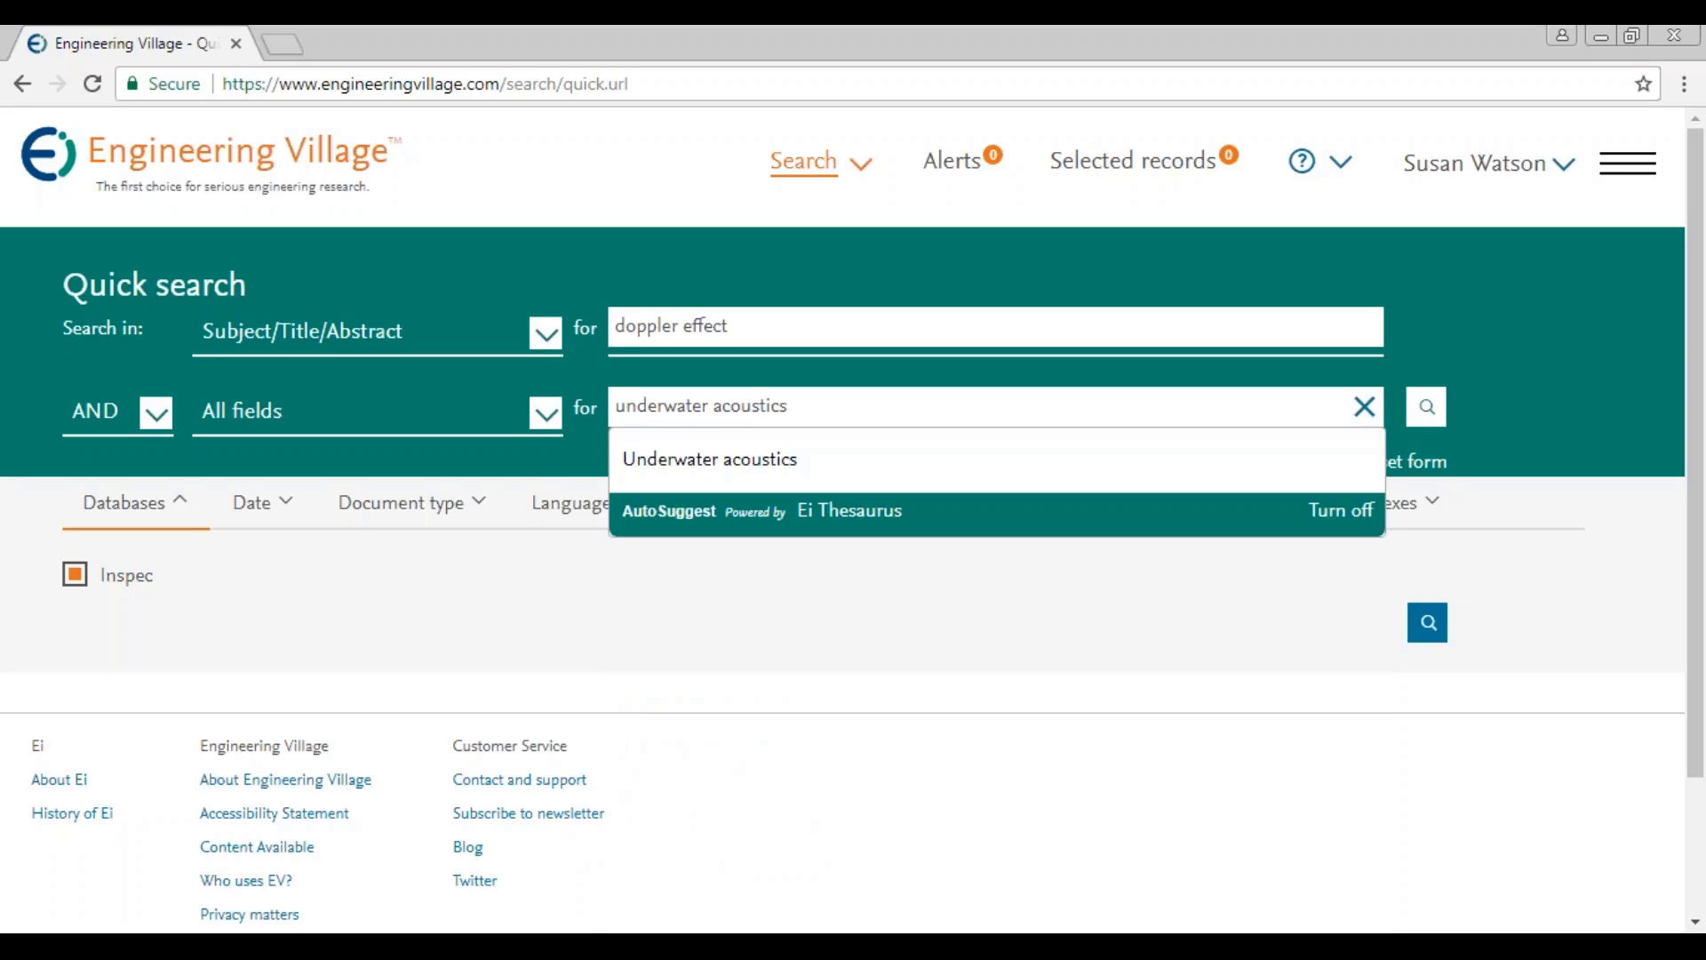
left_click(545, 414)
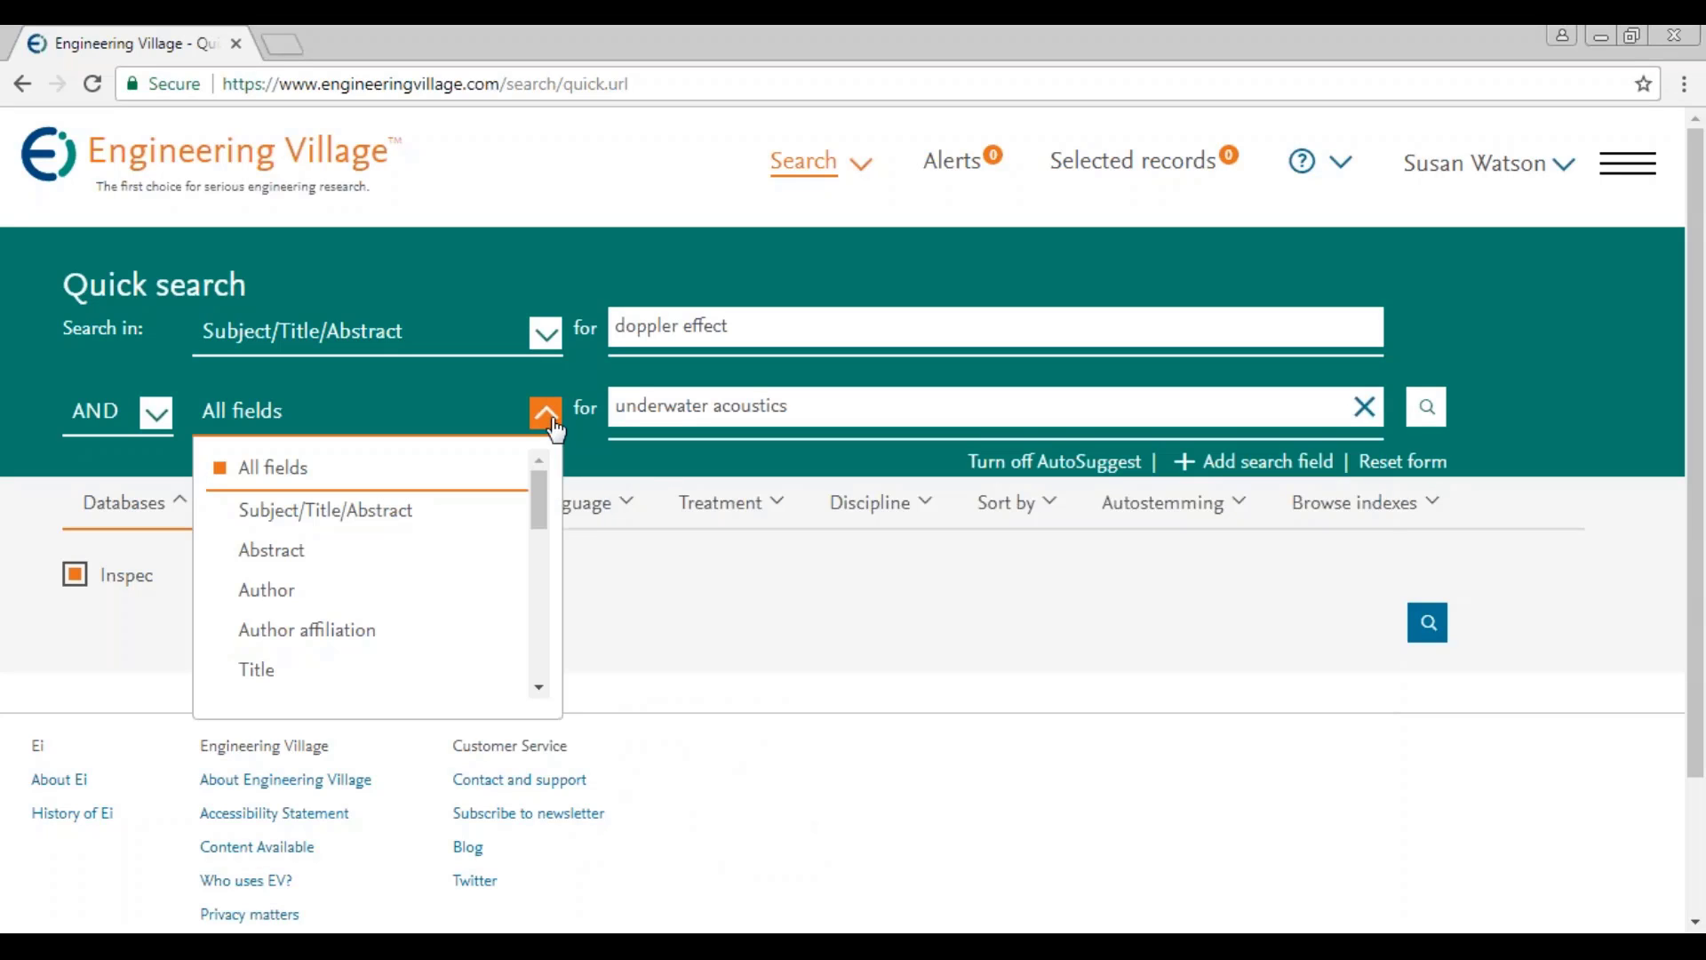
left_click(426, 511)
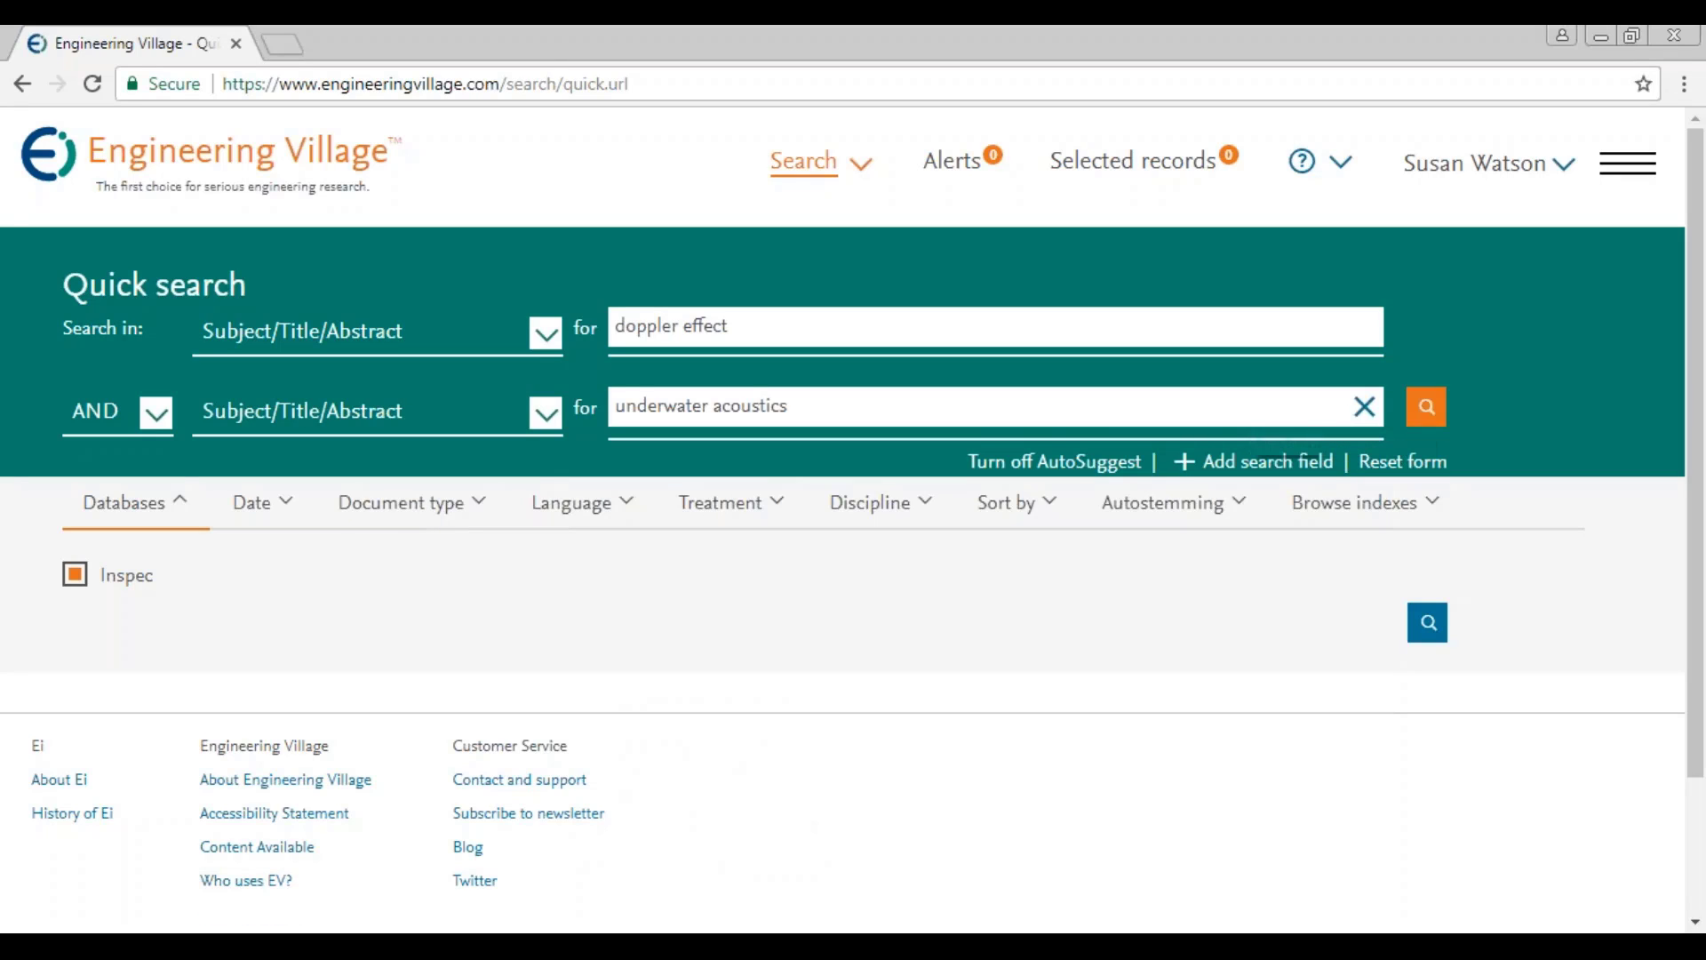
left_click(1427, 416)
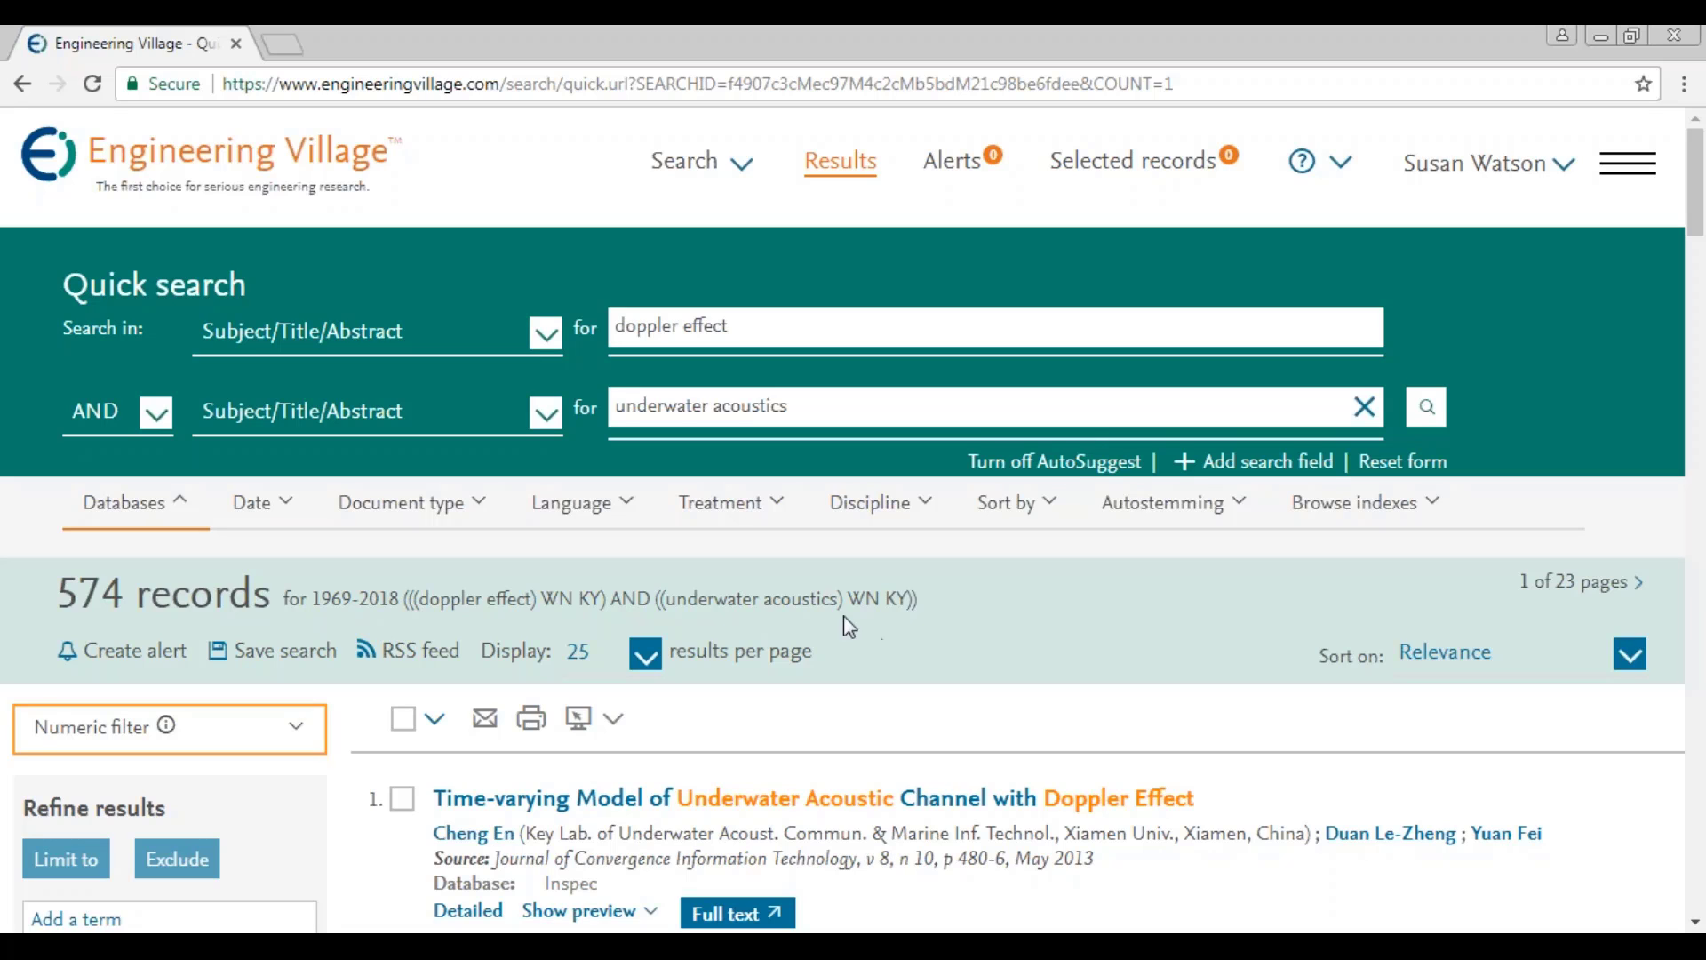
Step: Collapse the result refinement categories from Controlled vocabulary to Source title, leaving only Year expanded
left_click(1694, 923)
left_click_drag(1695, 924, 1695, 924)
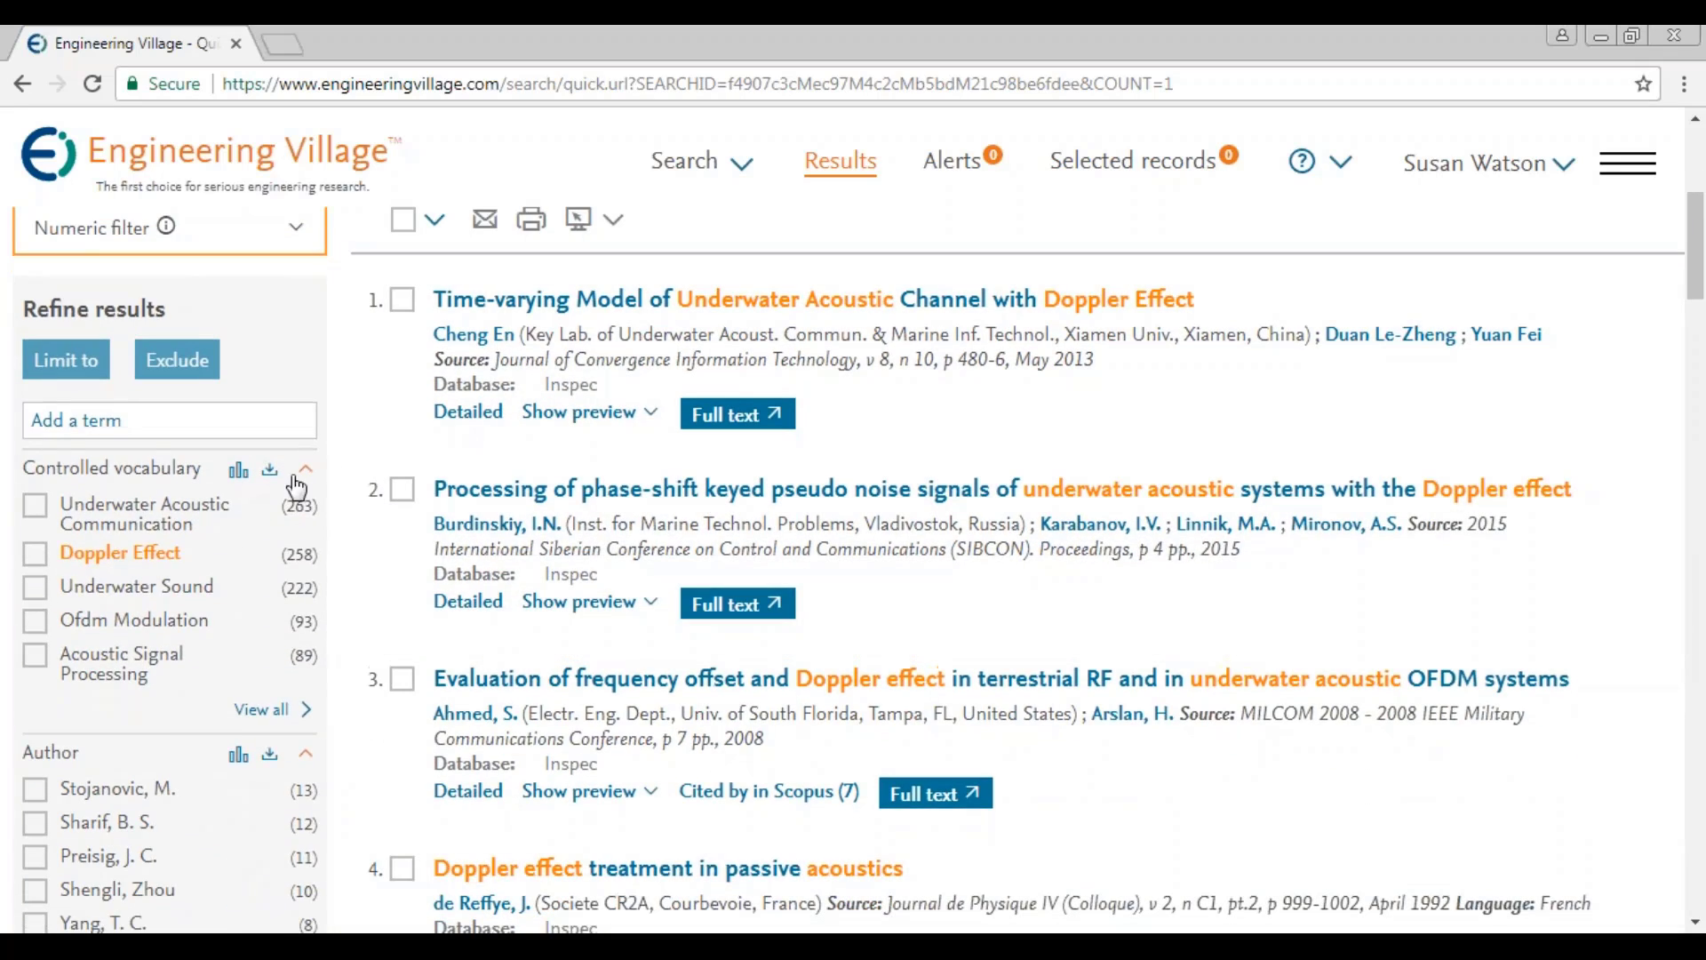
left_click(307, 478)
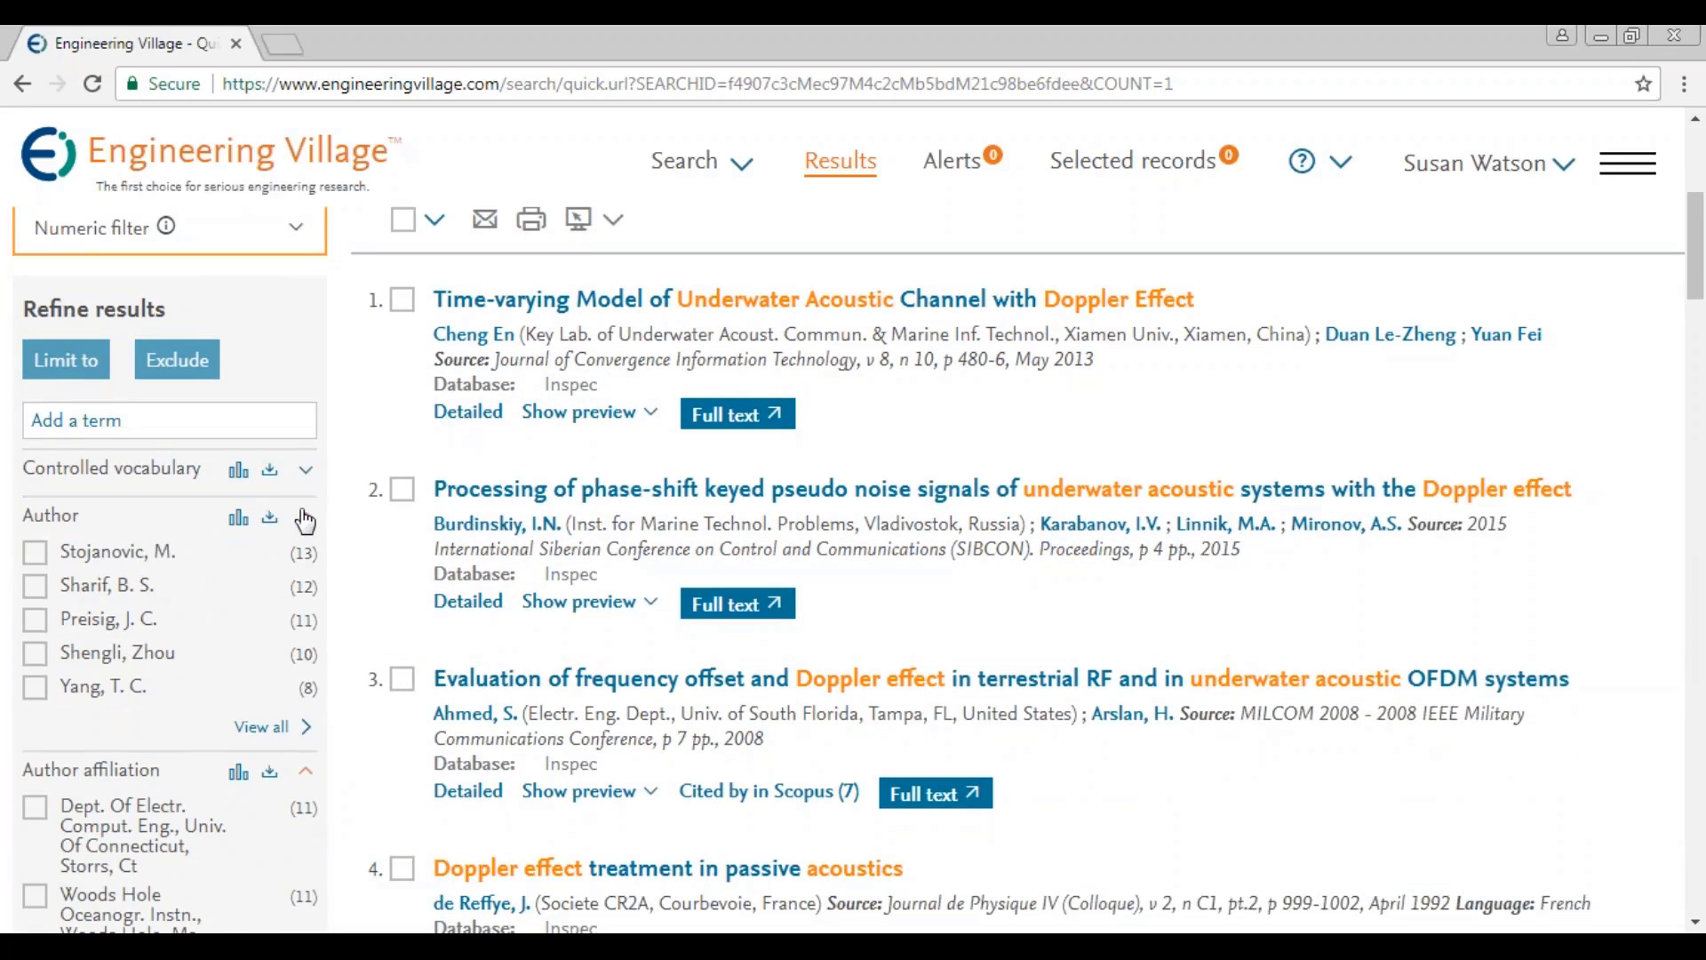
left_click(305, 520)
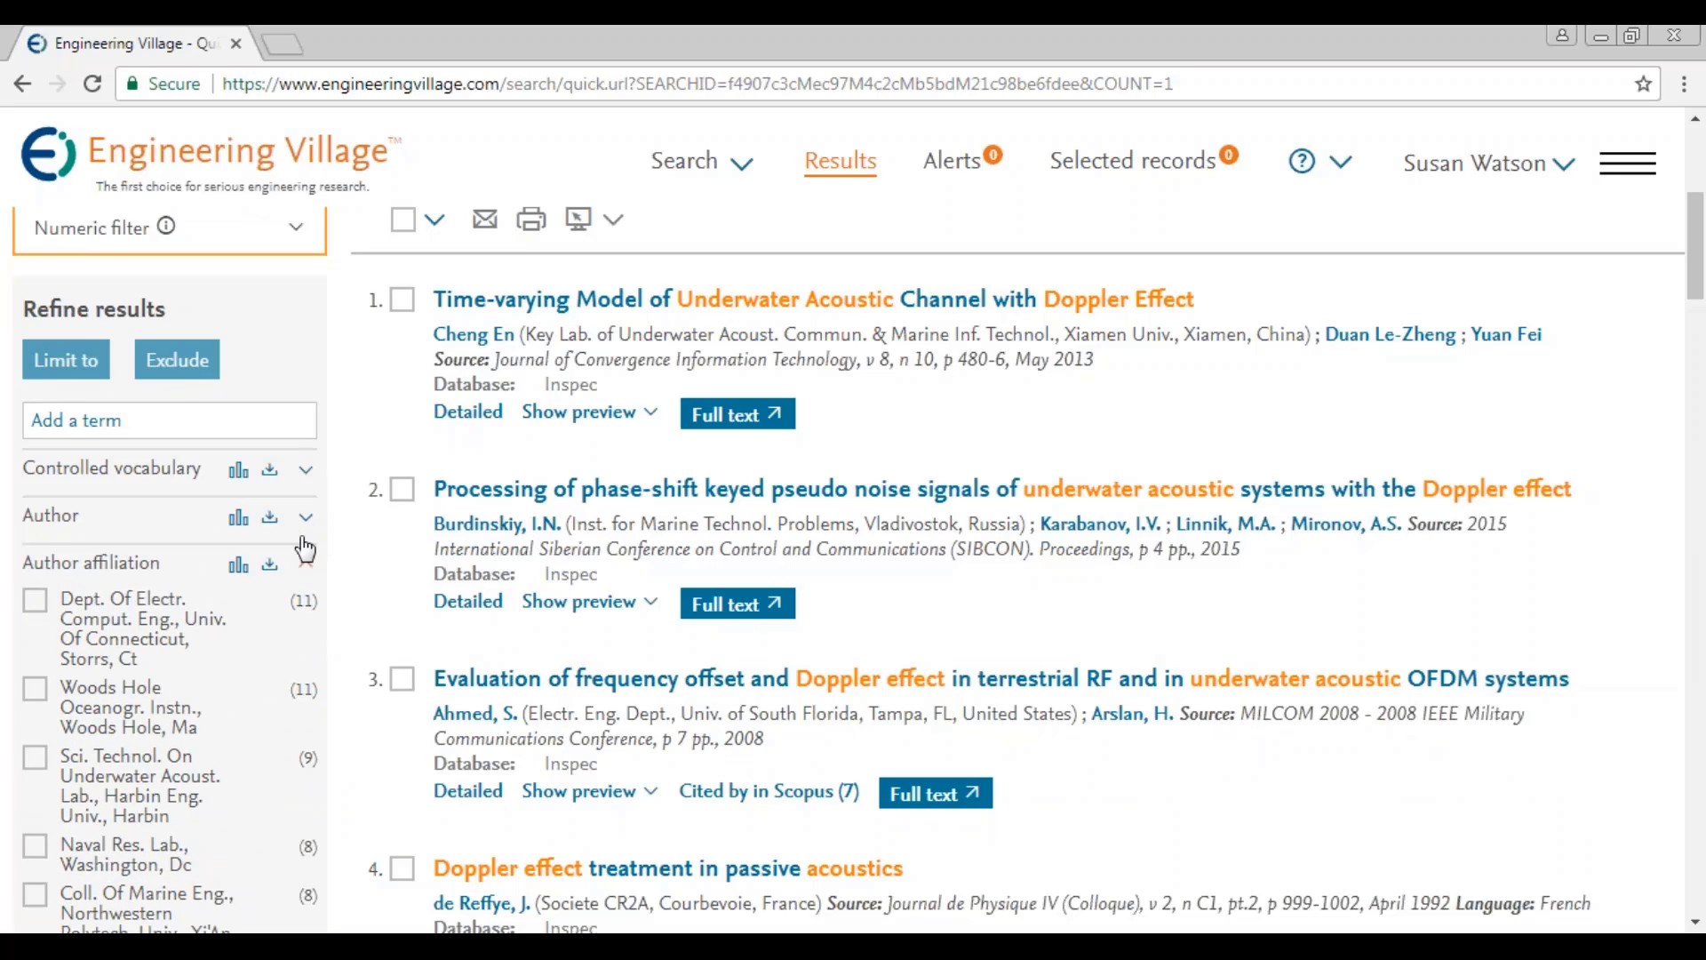
left_click(306, 565)
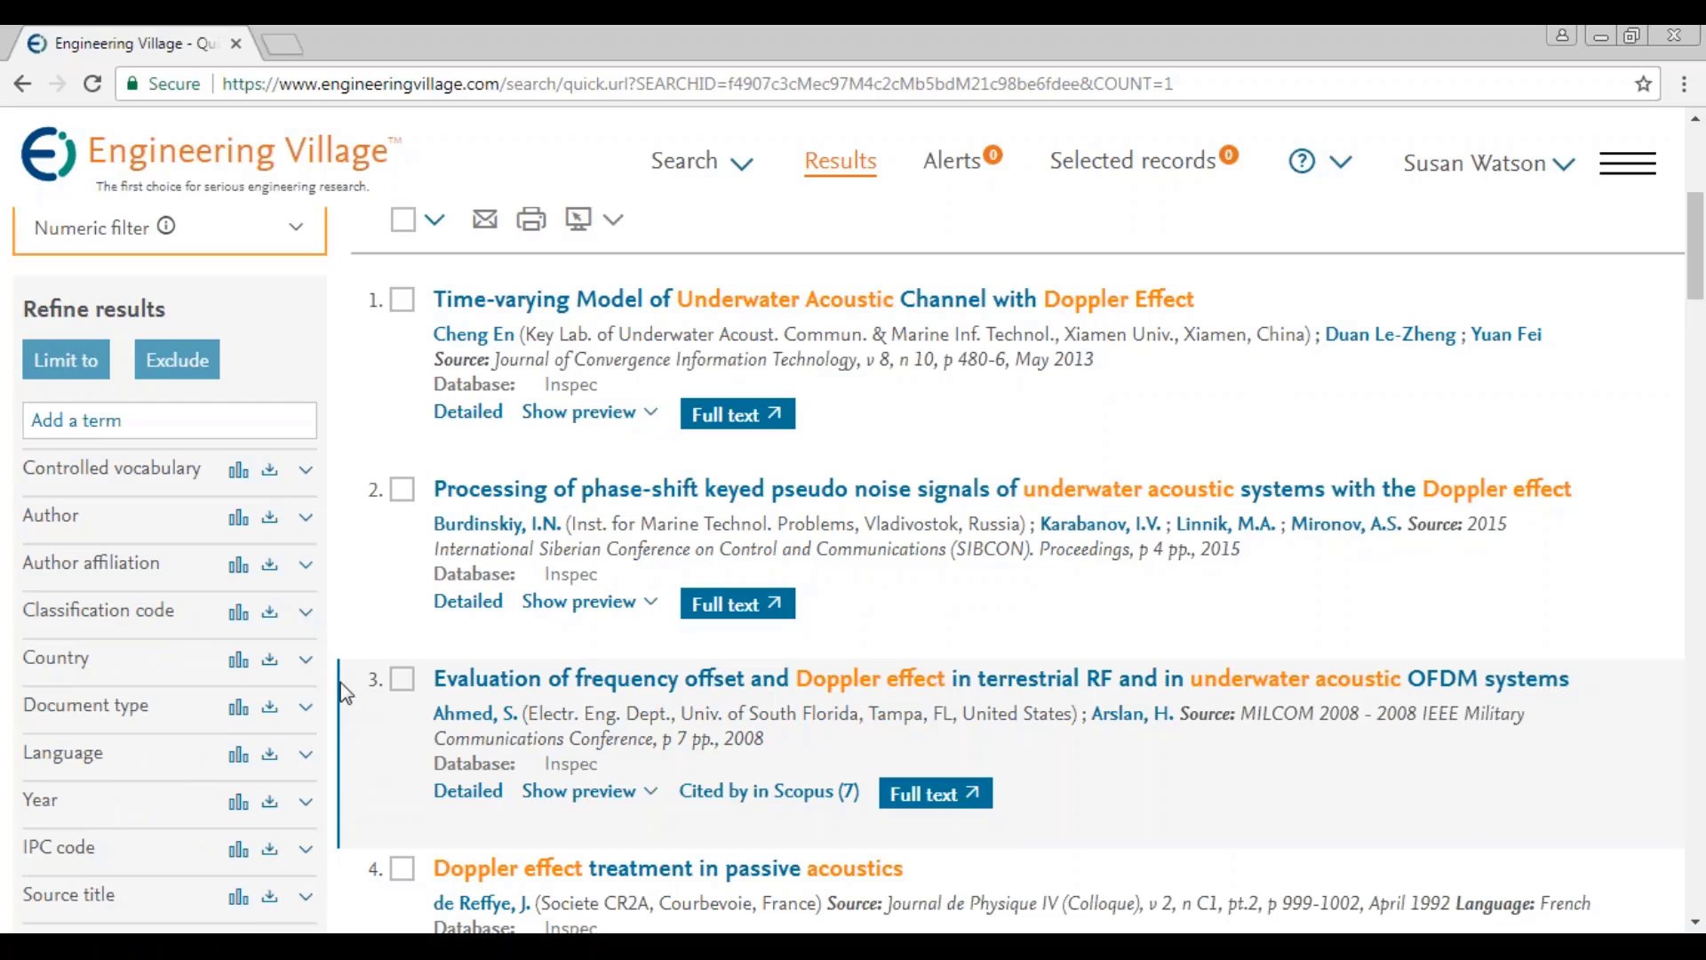
left_click(307, 805)
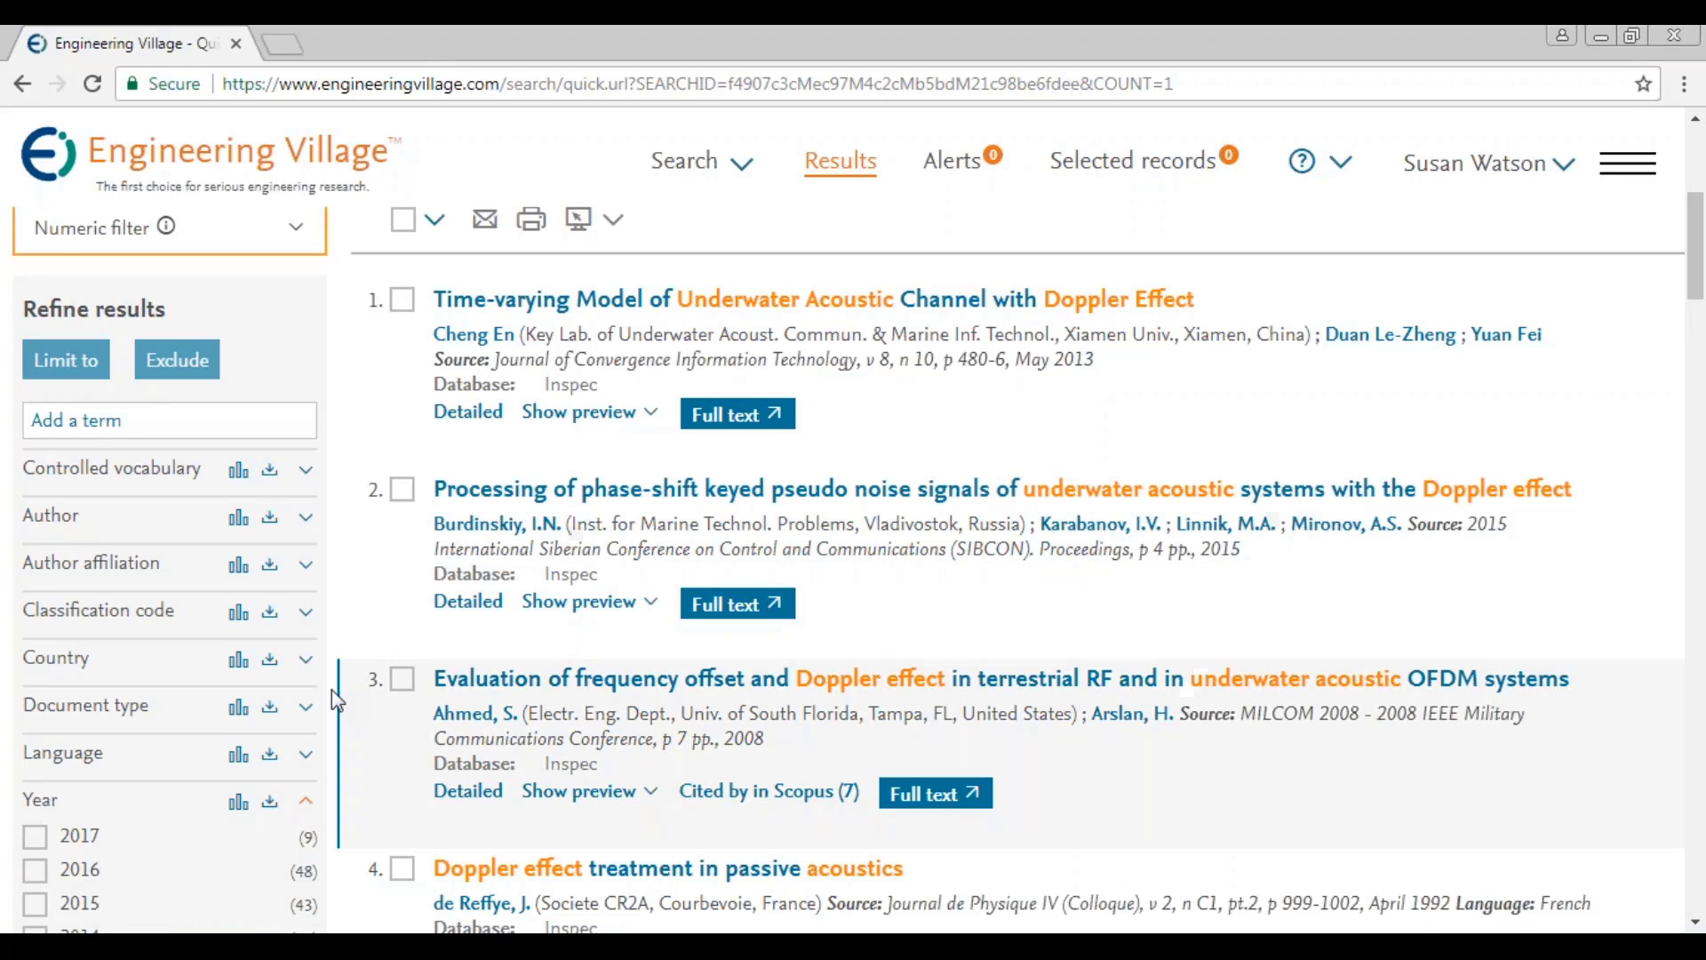
Step: Limit the results to document type Journal article and the years 2017 and 2016
left_click(306, 709)
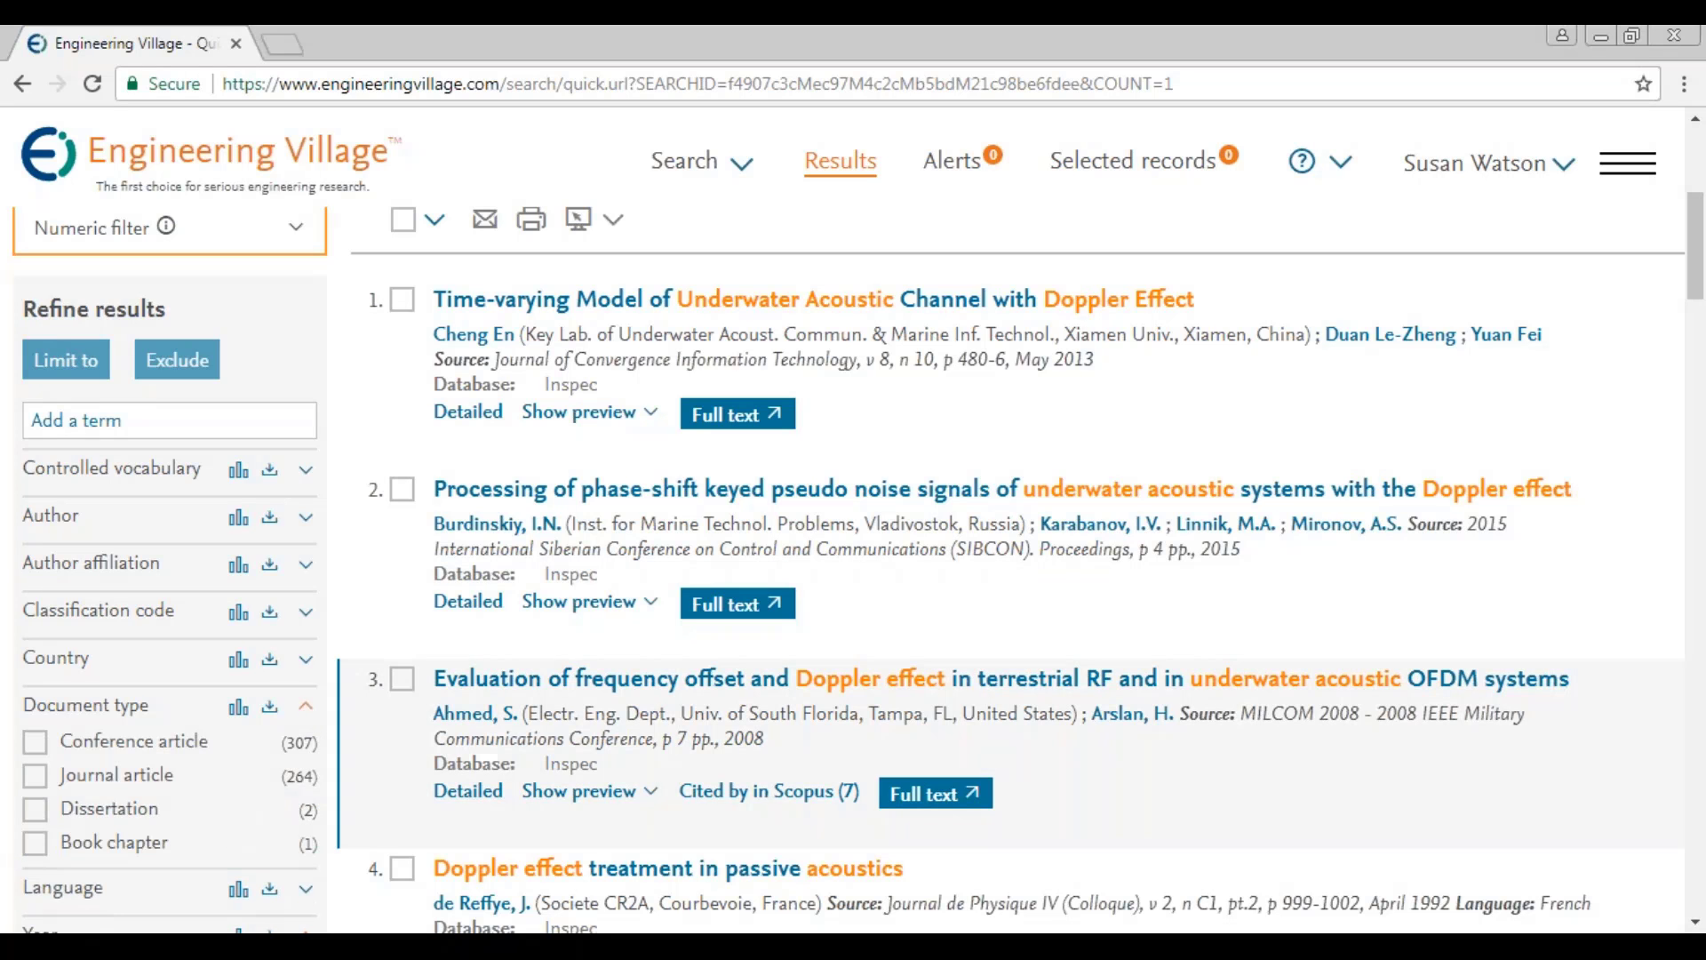
scroll(1695, 924, "down", 4)
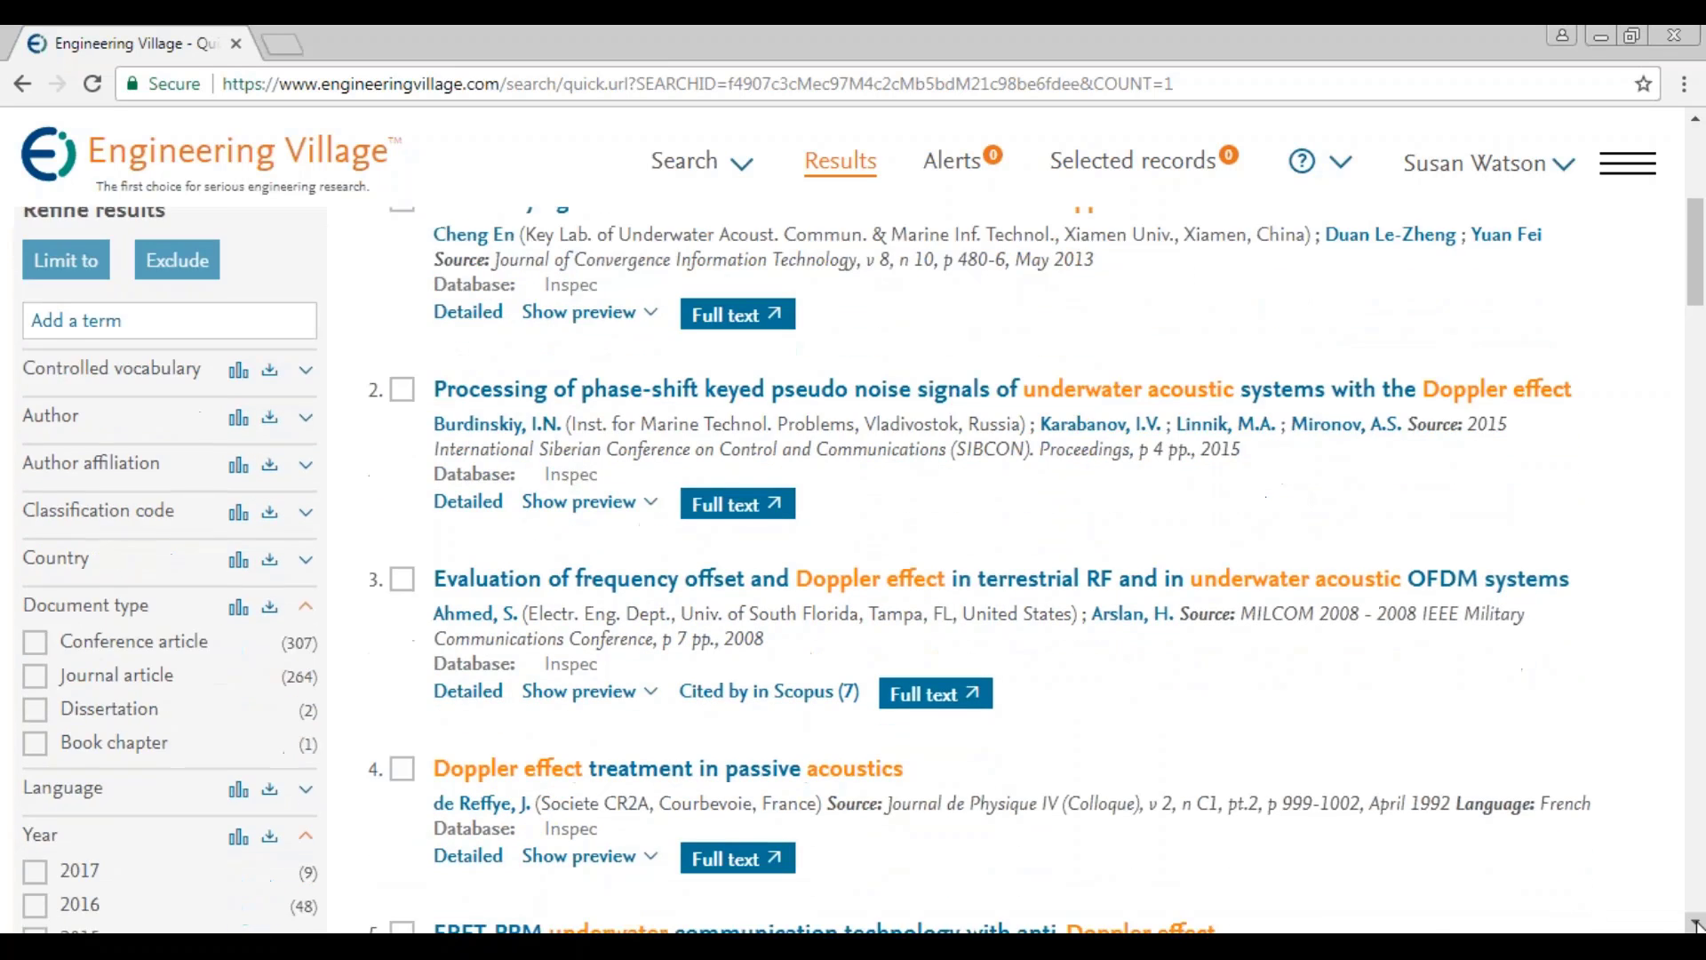
scroll(1695, 924, "down", 1)
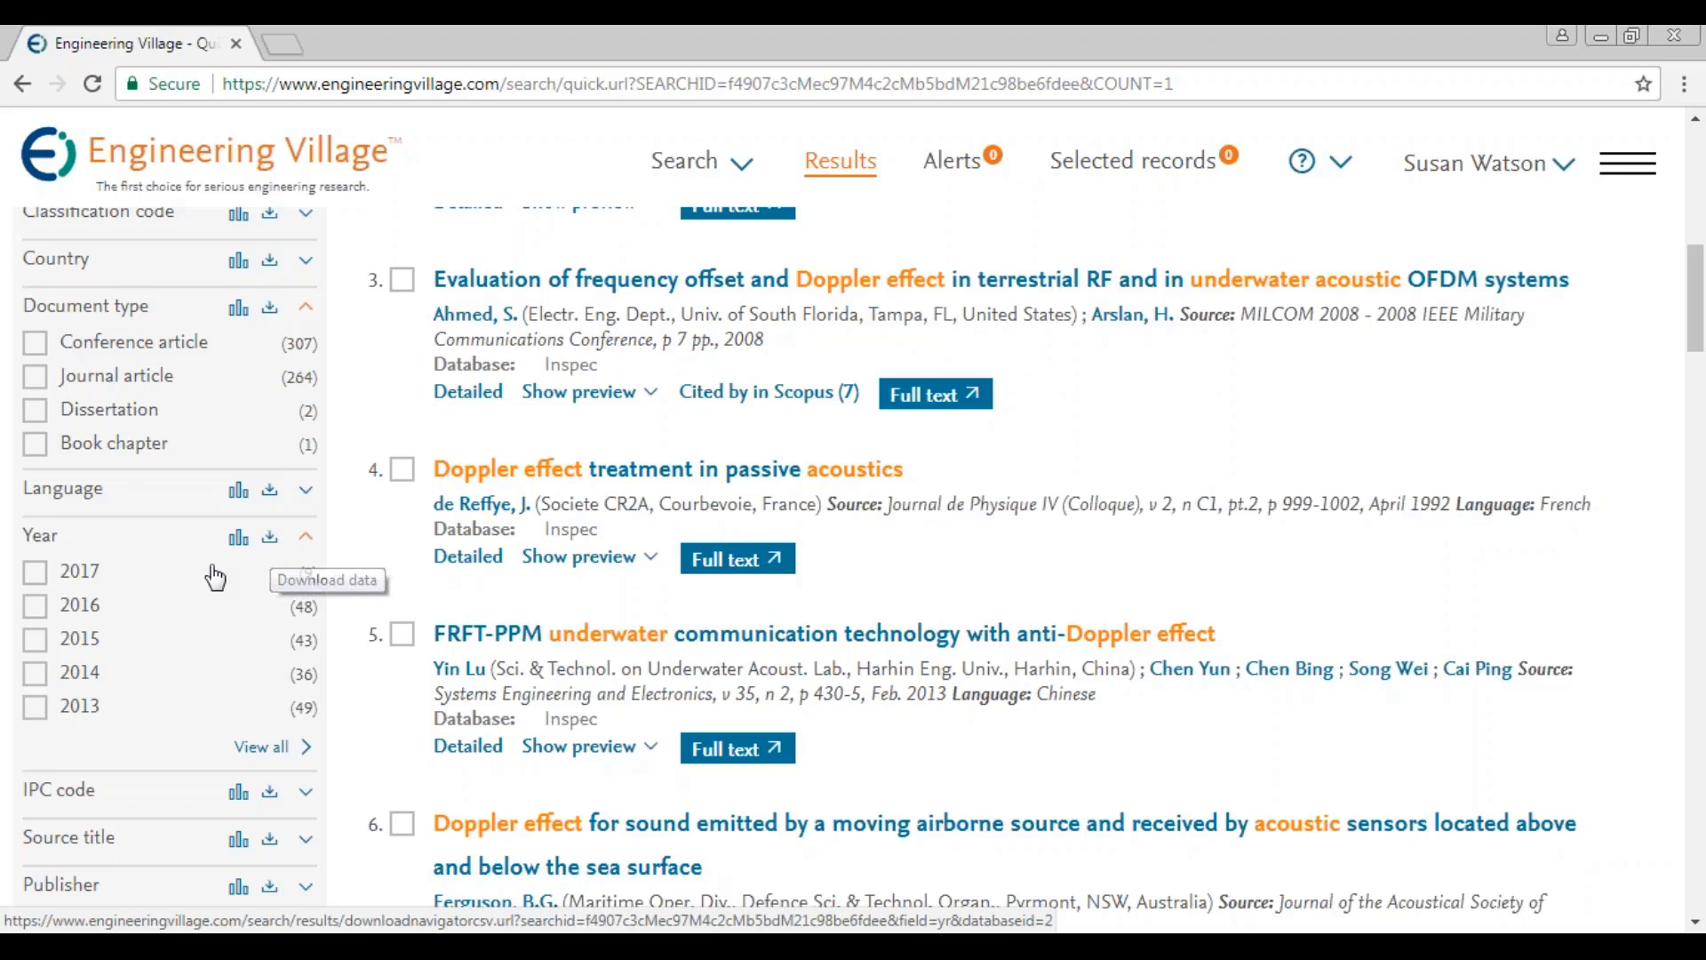
left_click(37, 610)
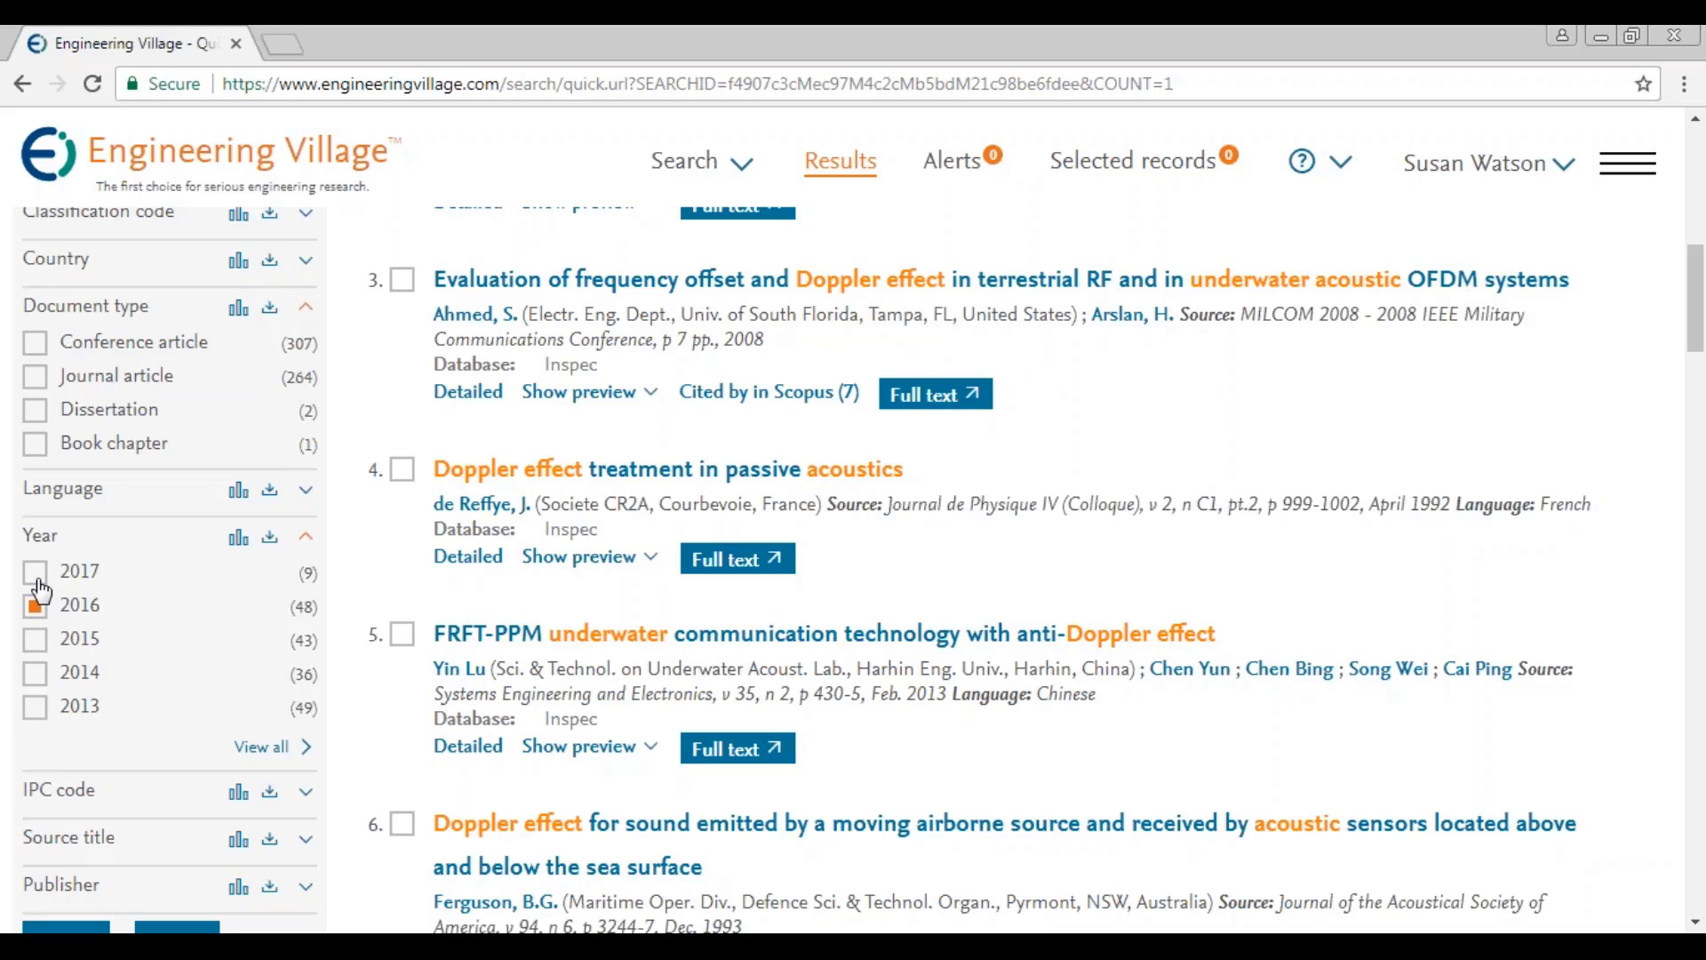
left_click(37, 576)
left_click(32, 381)
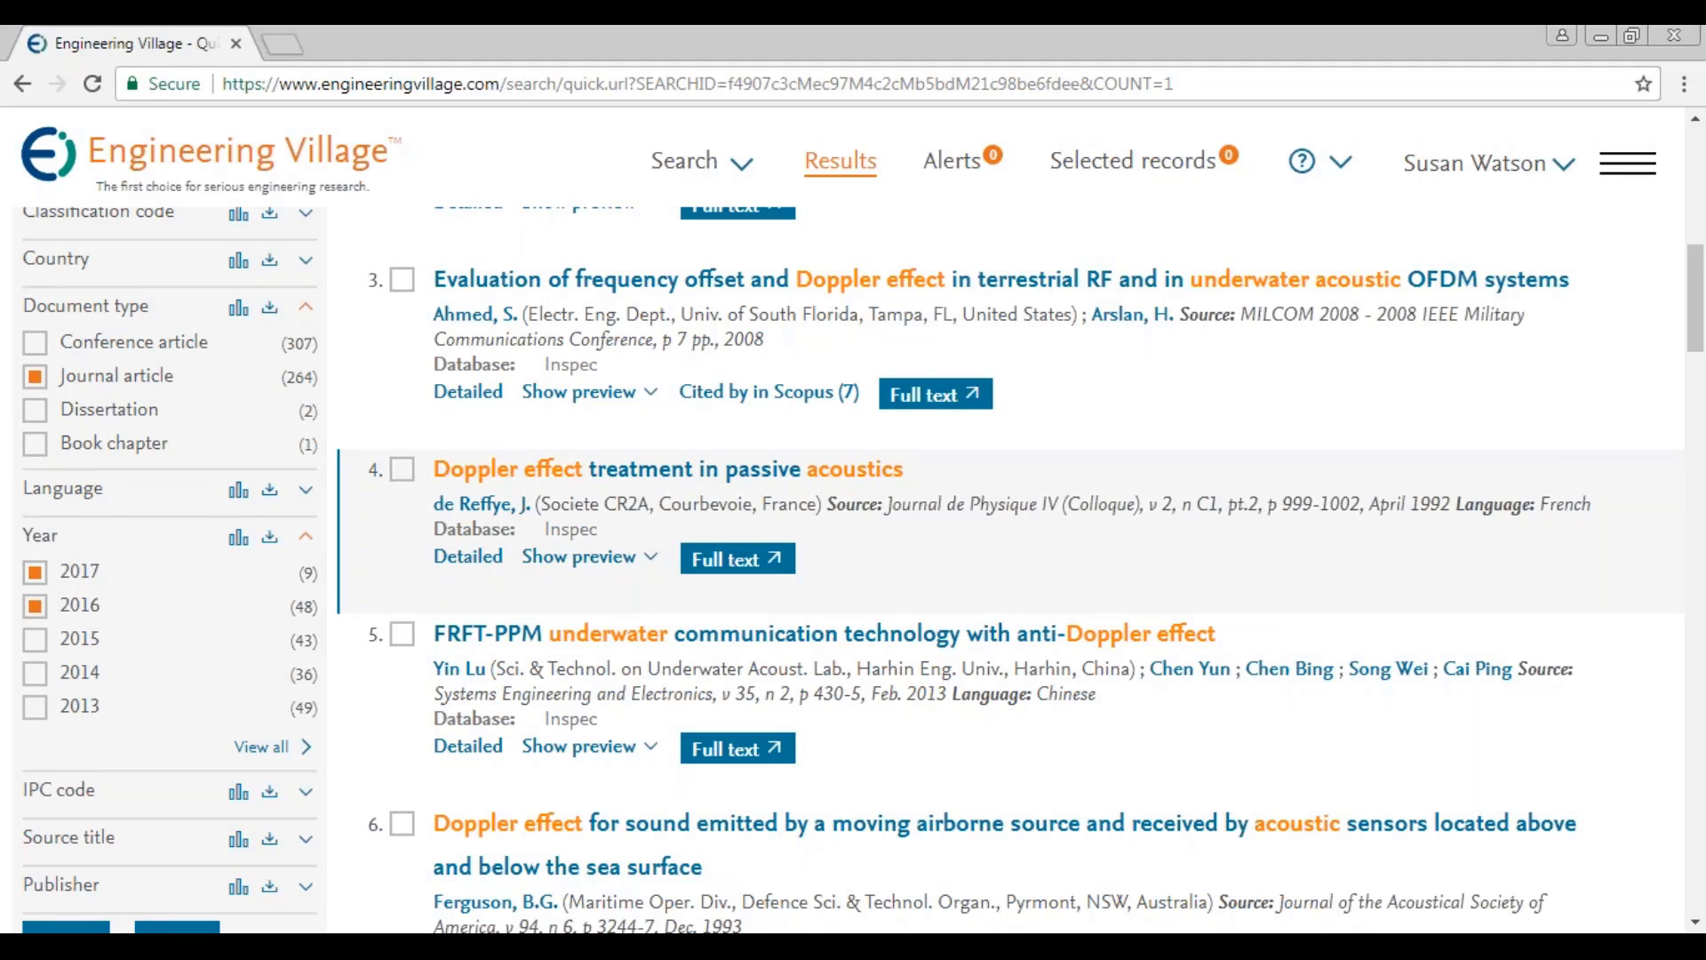
left_click(1697, 165)
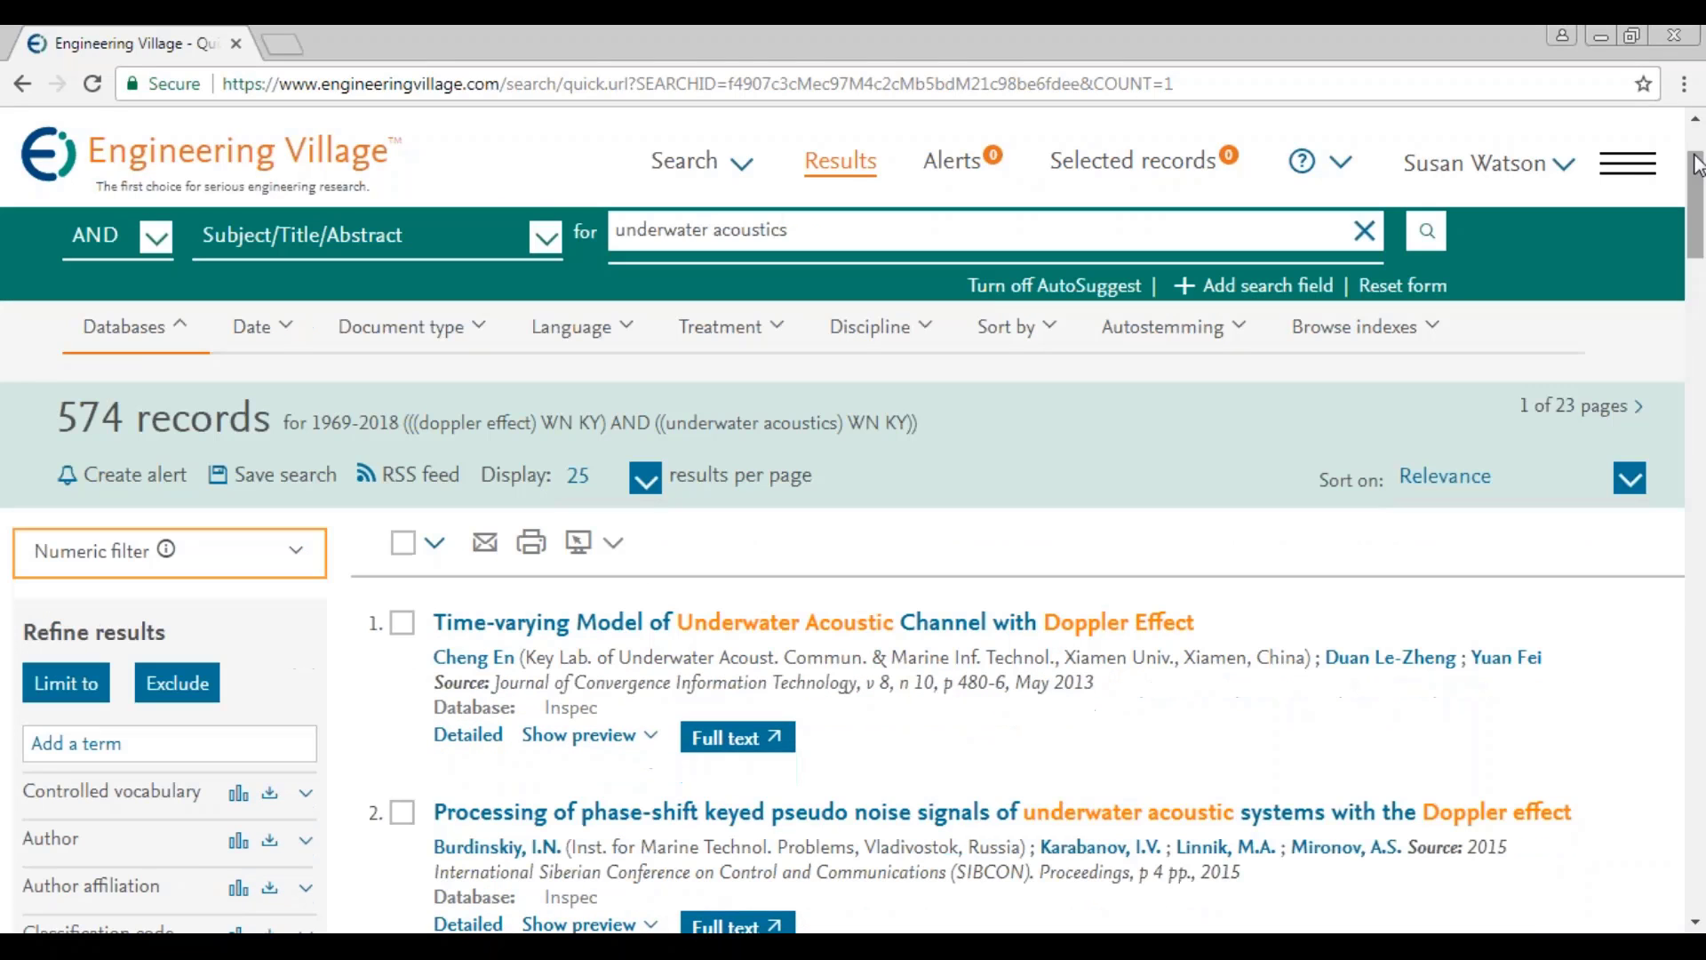
left_click(60, 690)
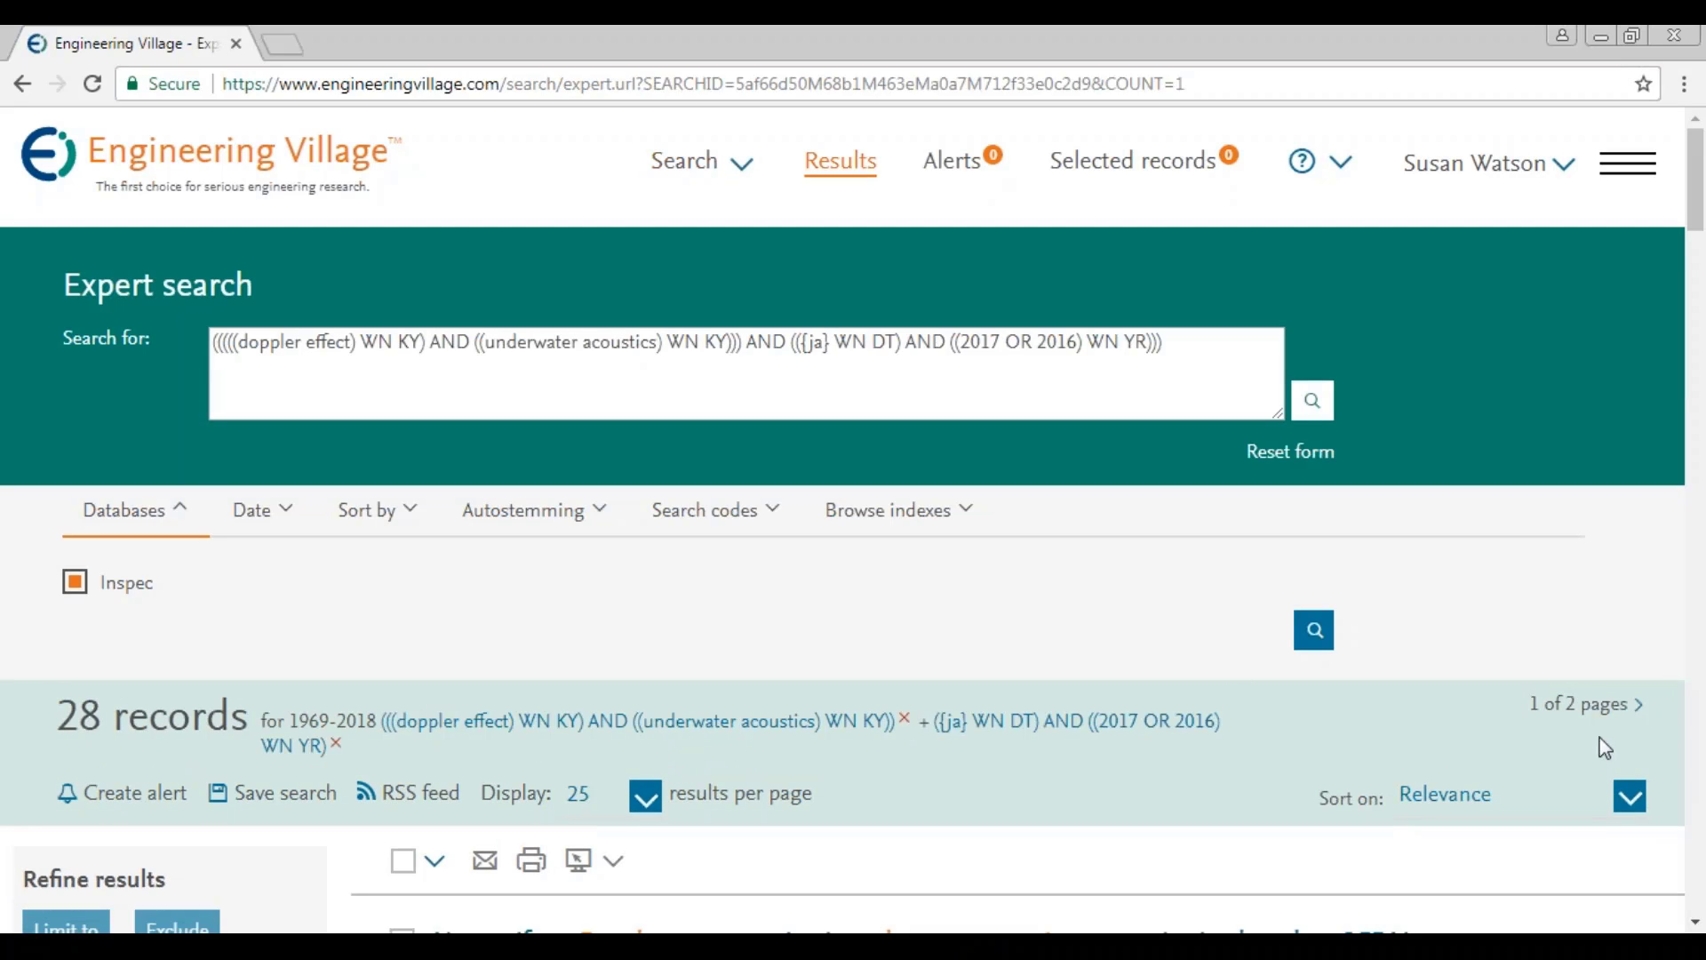
Step: Show the preview of the third result, "Mobile underwater acoustic communication based on multi-channel decision feedback equalizer"
left_click(1696, 922)
left_click(1696, 922)
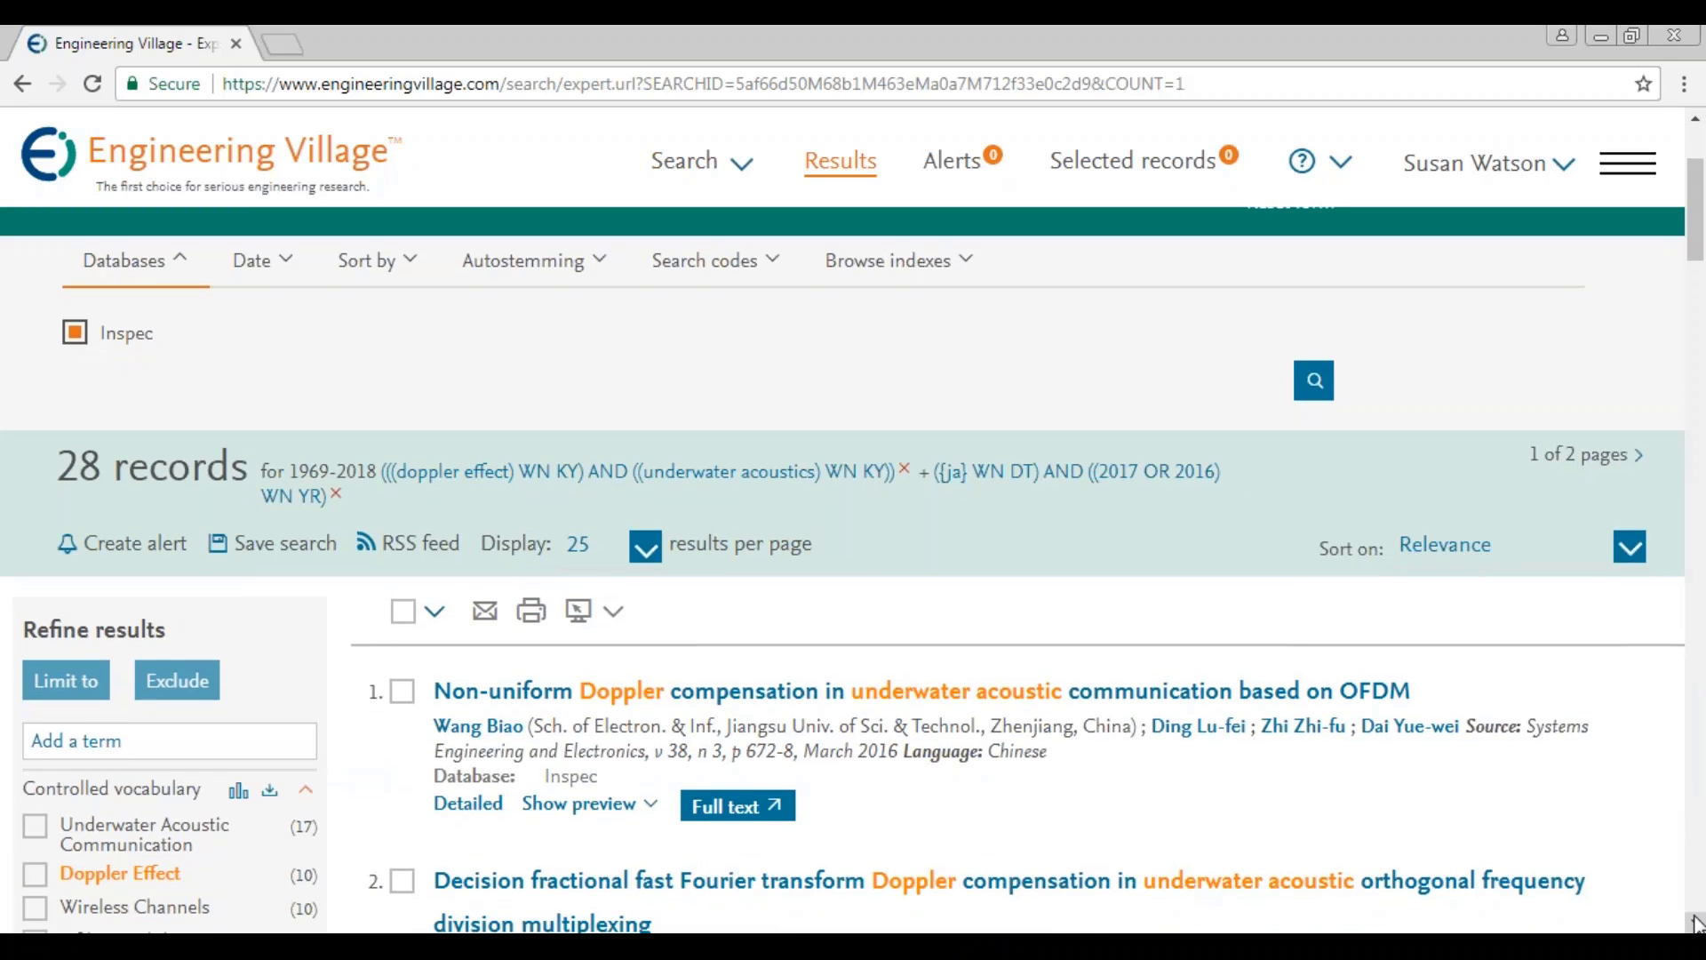
left_click(1695, 923)
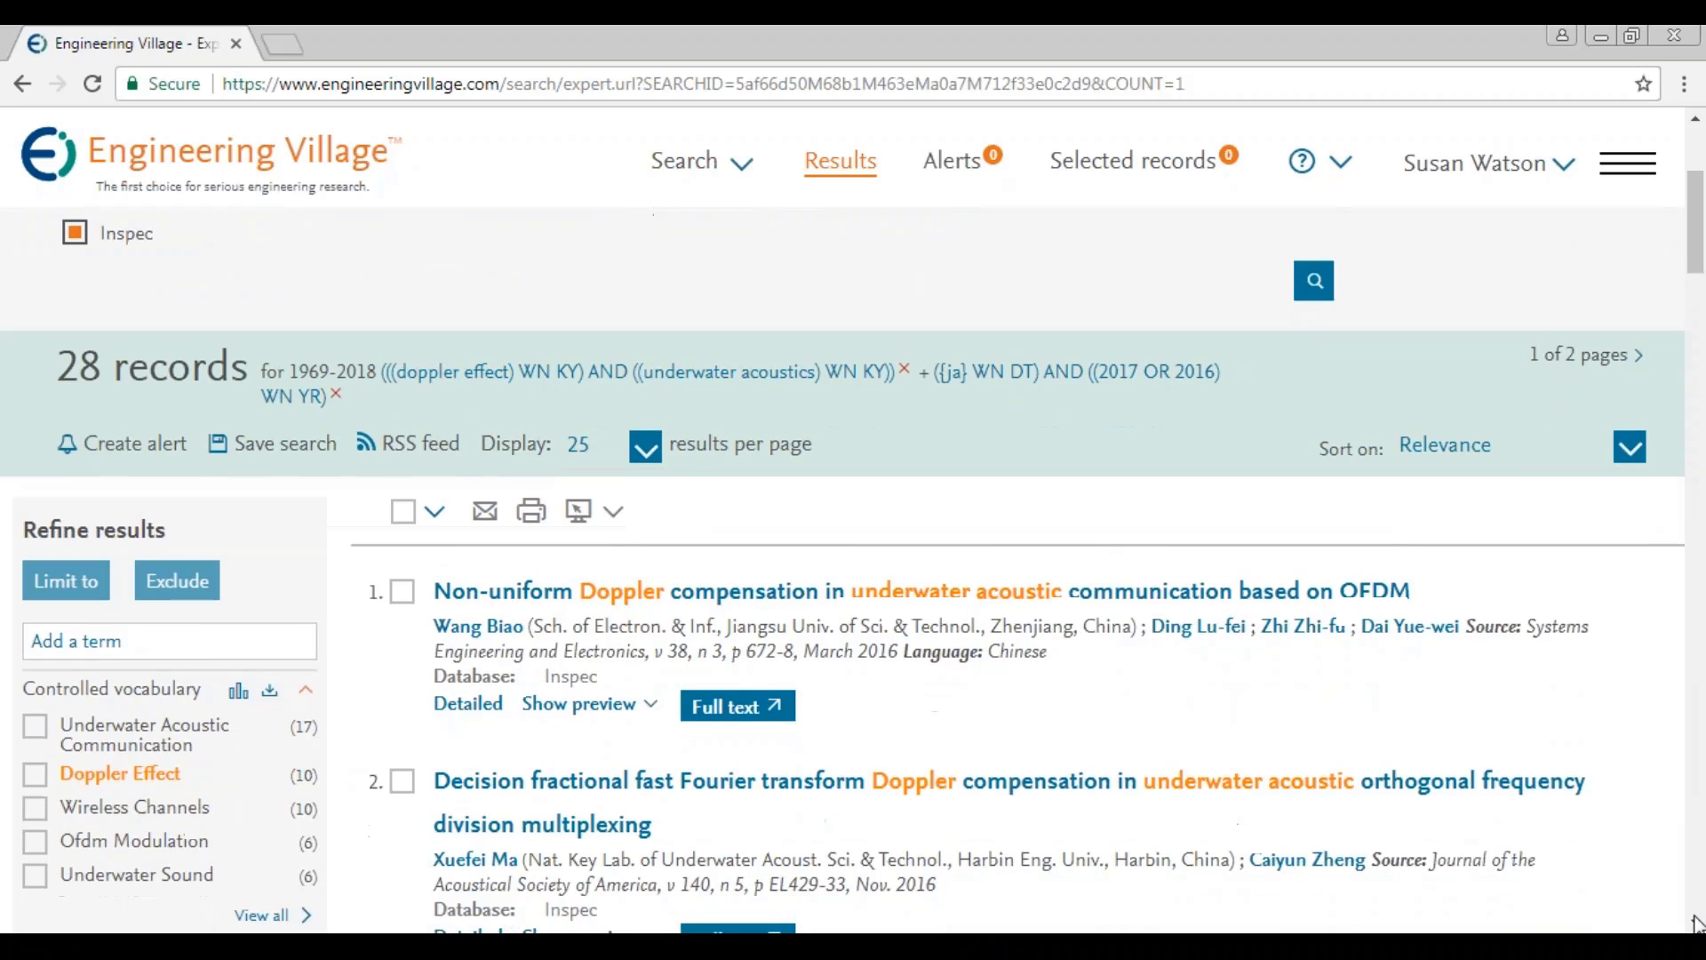
left_click(1696, 922)
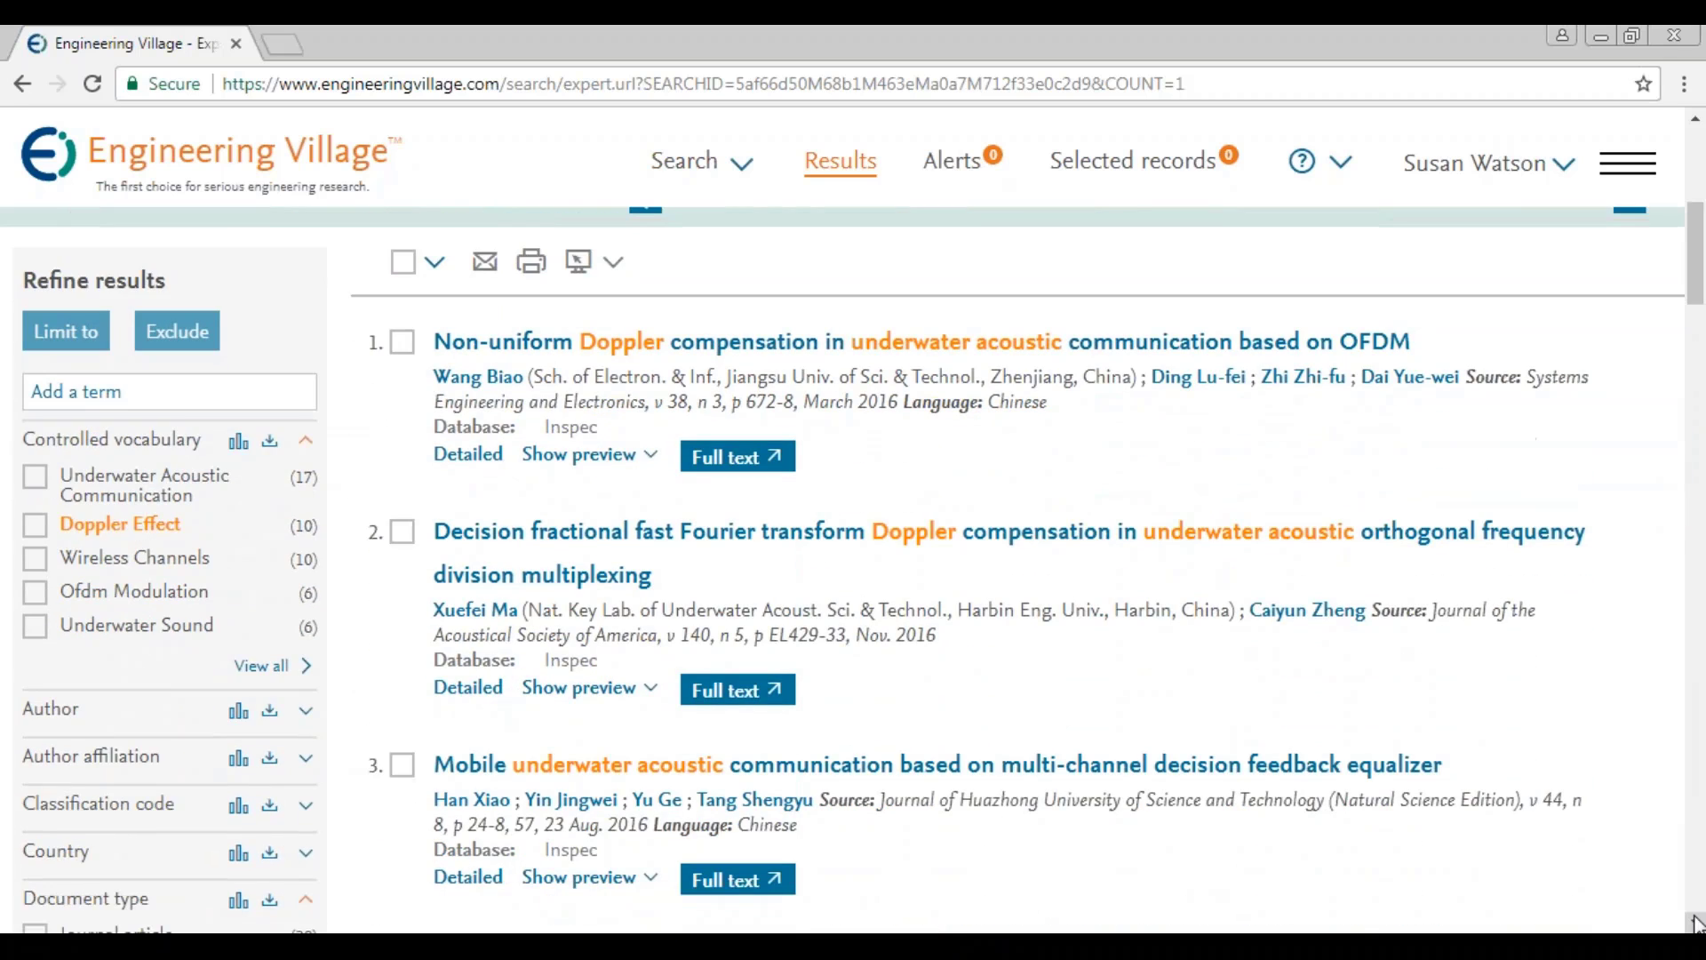
left_click(1696, 922)
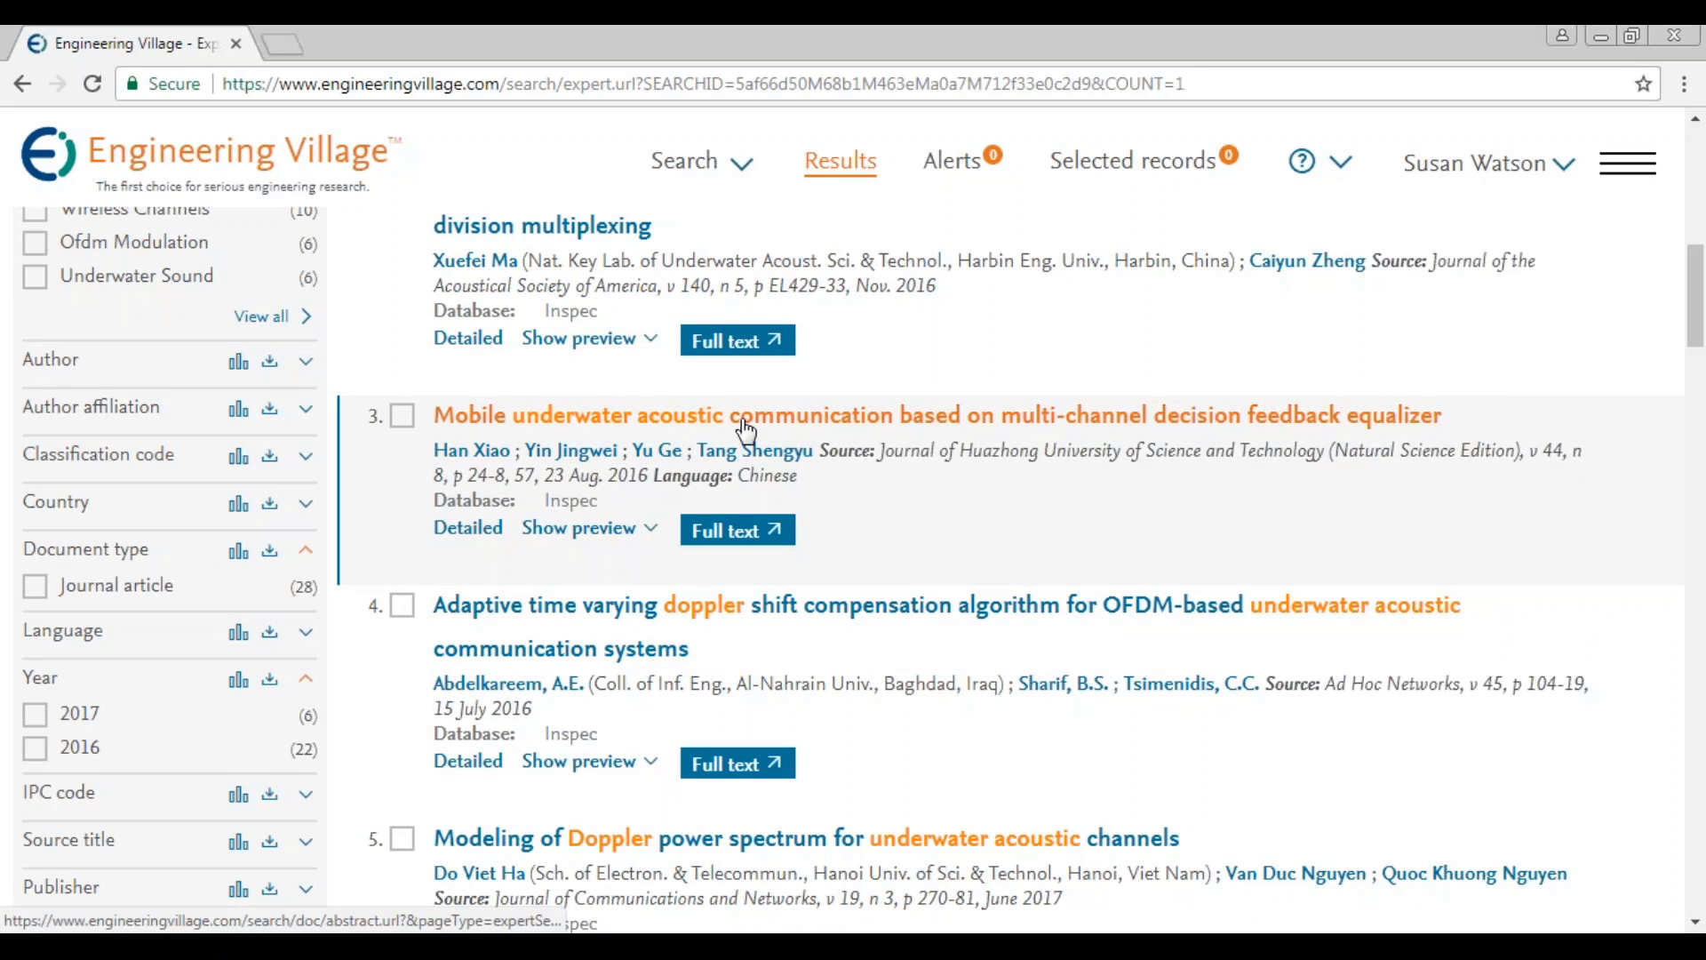
left_click(613, 538)
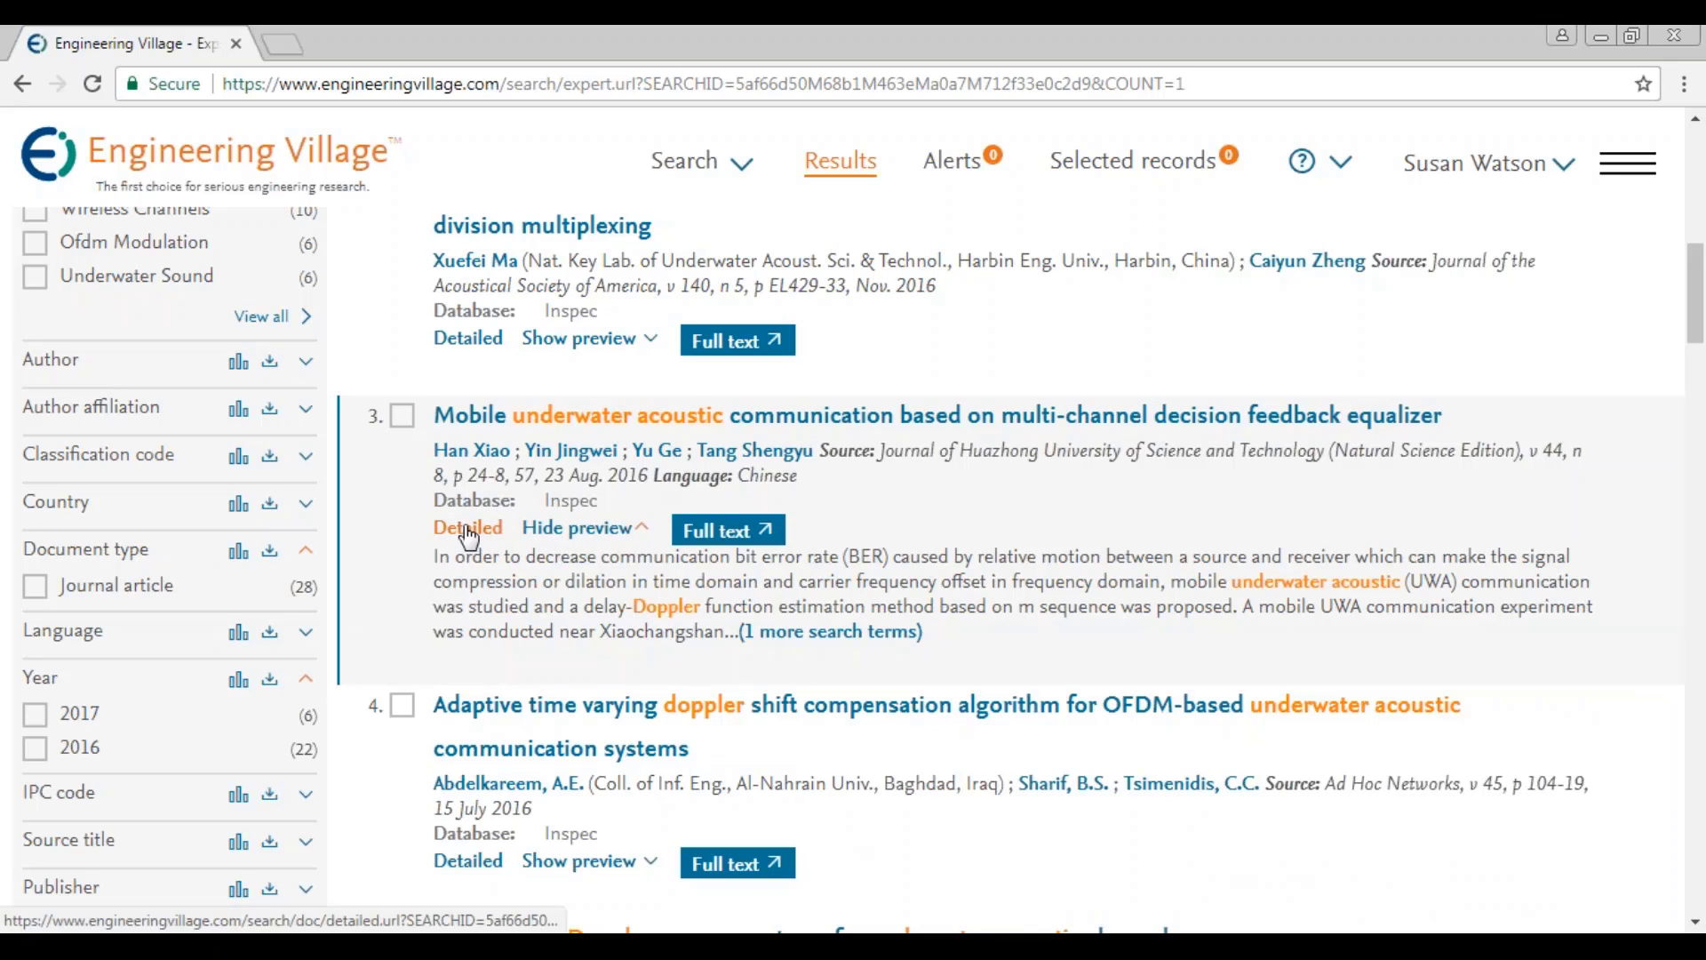
Step: Open the third result's abstract record, read its abstract and controlled terms, and return to the results
left_click(572, 418)
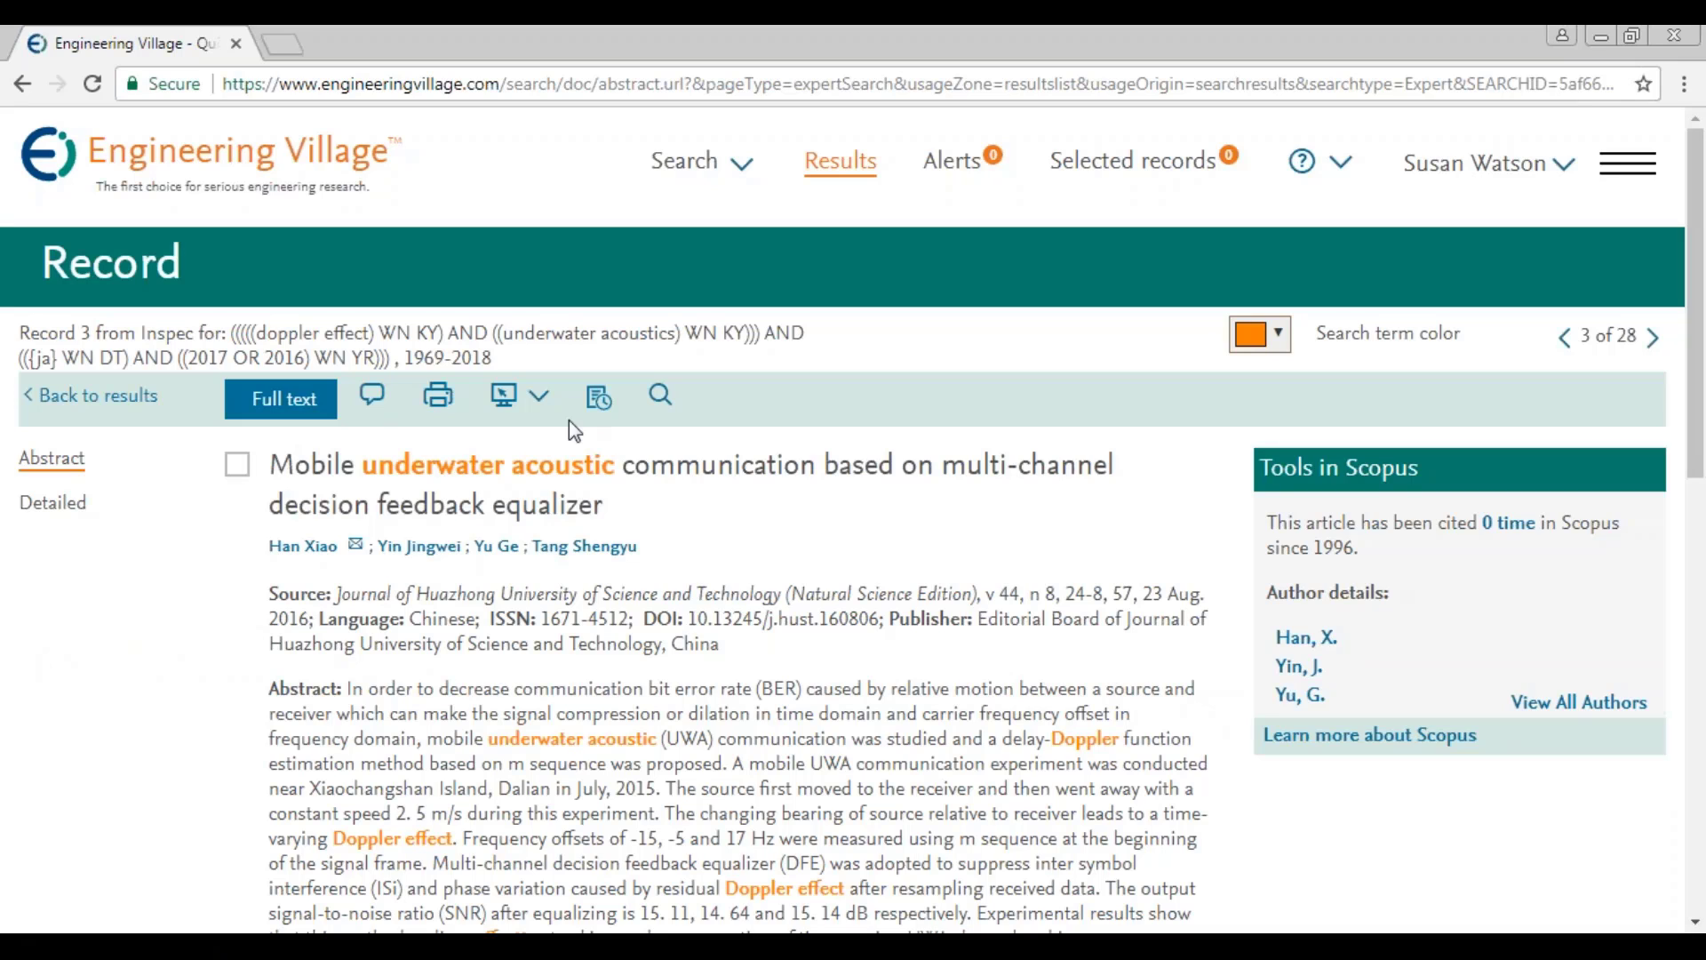
left_click(1694, 924)
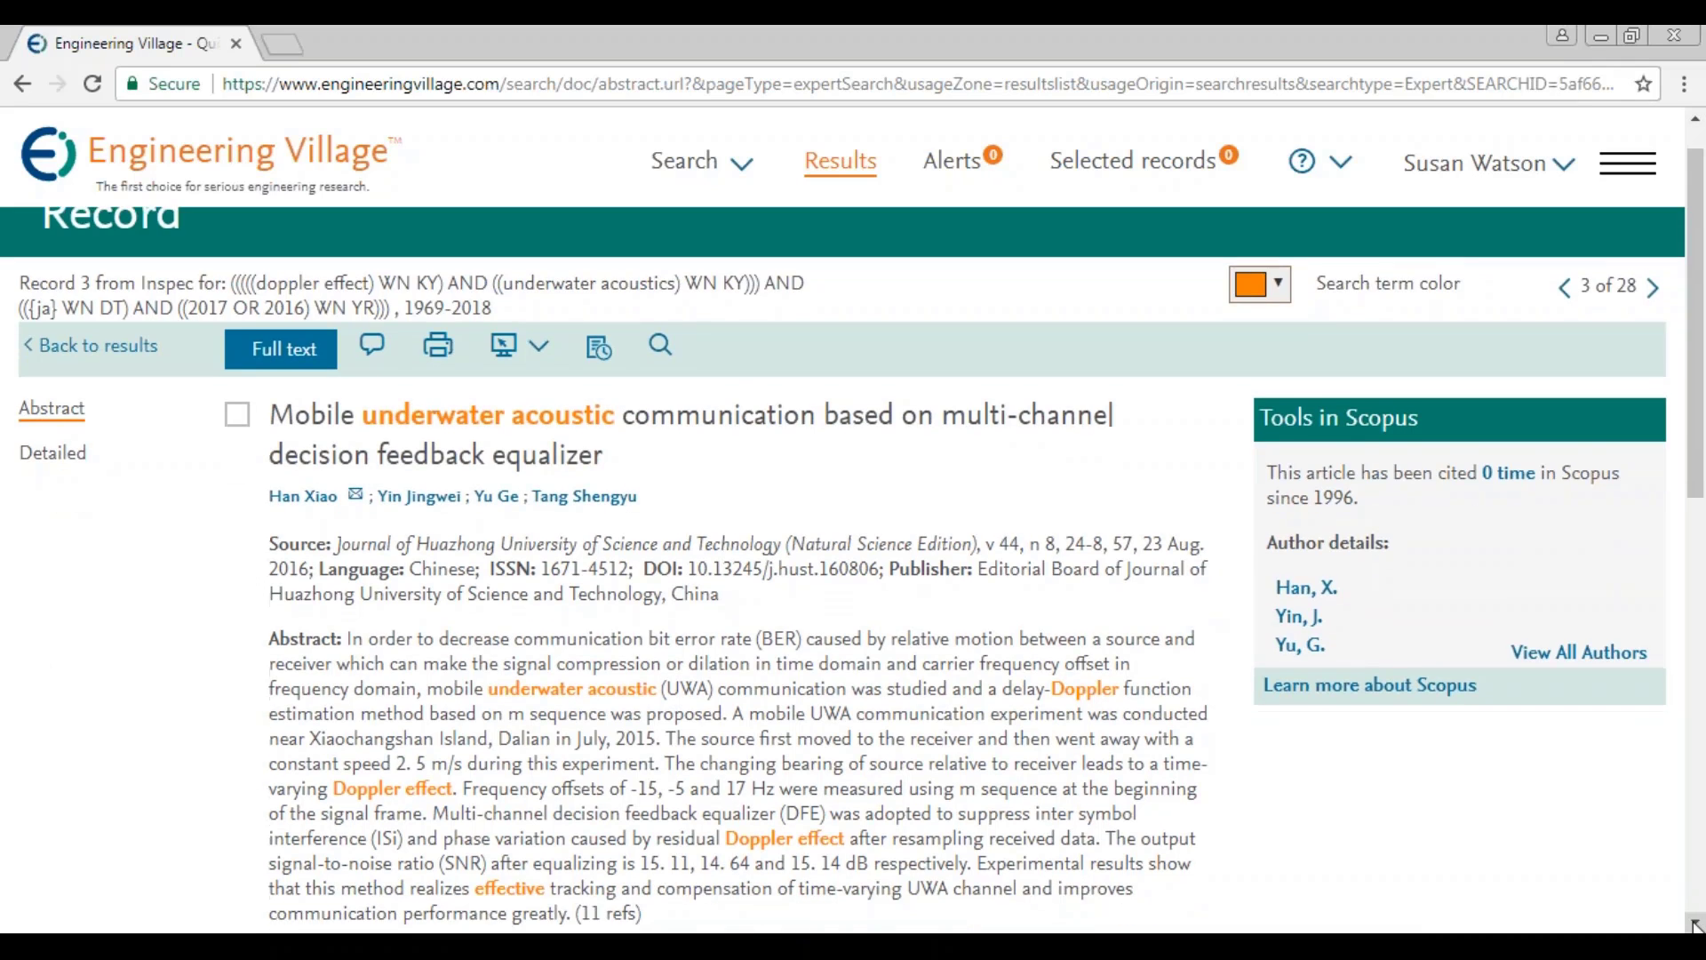
left_click(1694, 925)
left_click(1694, 924)
left_click(1694, 924)
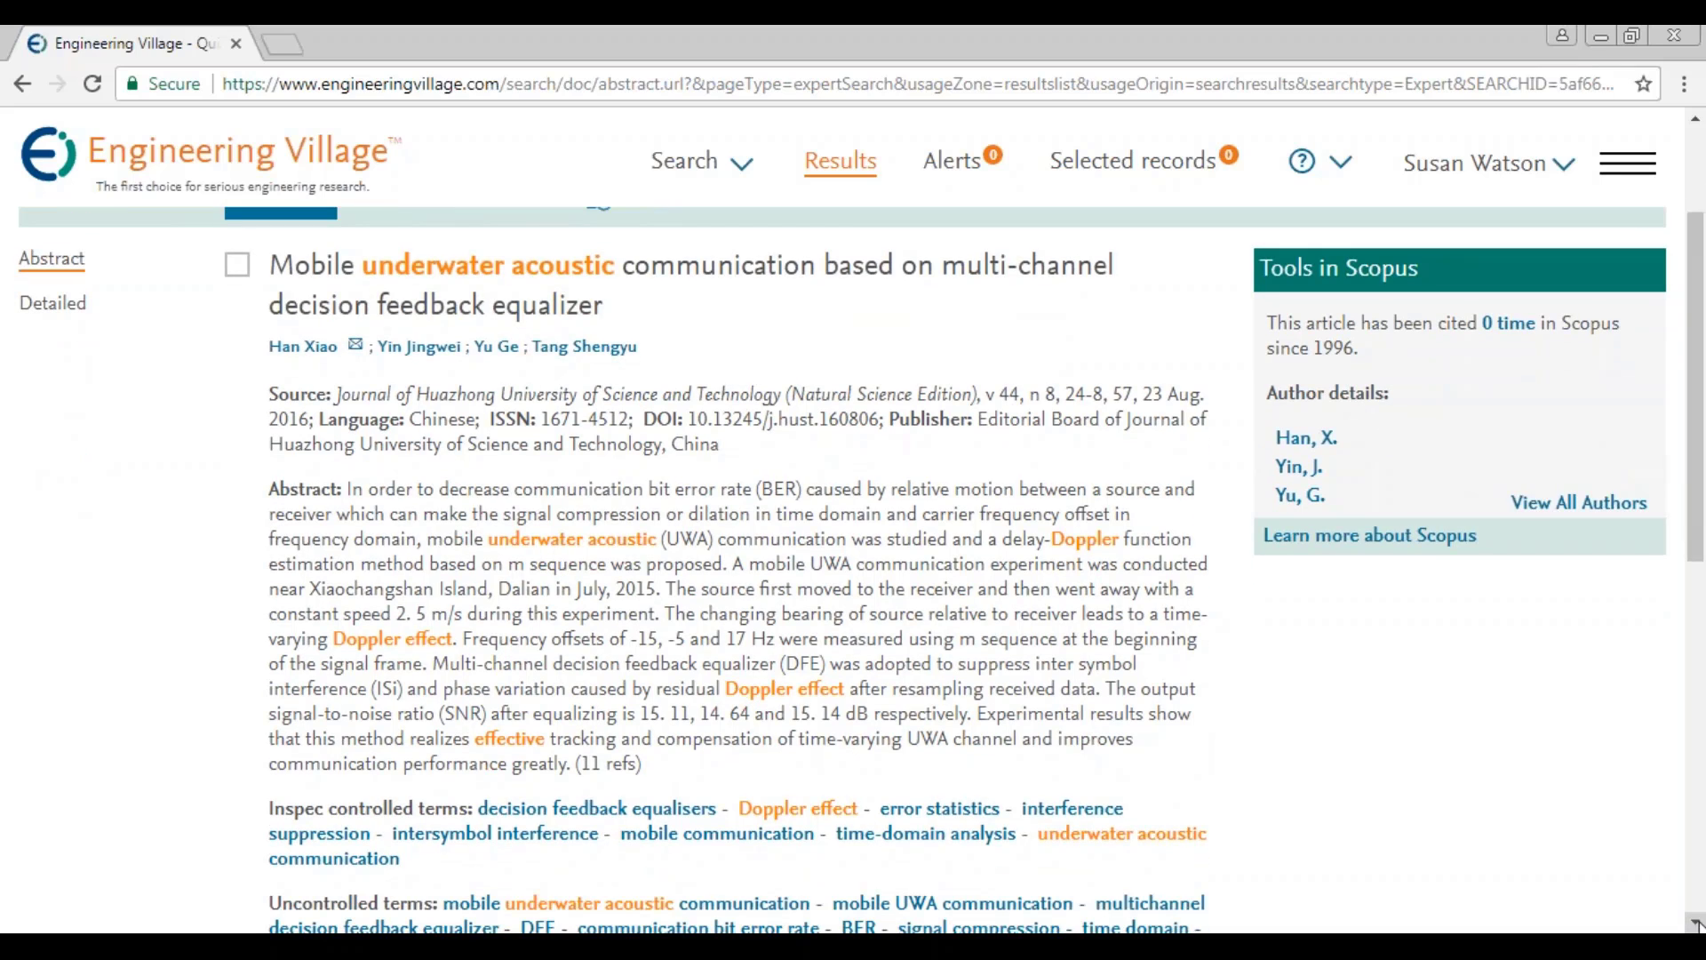
left_click(1695, 173)
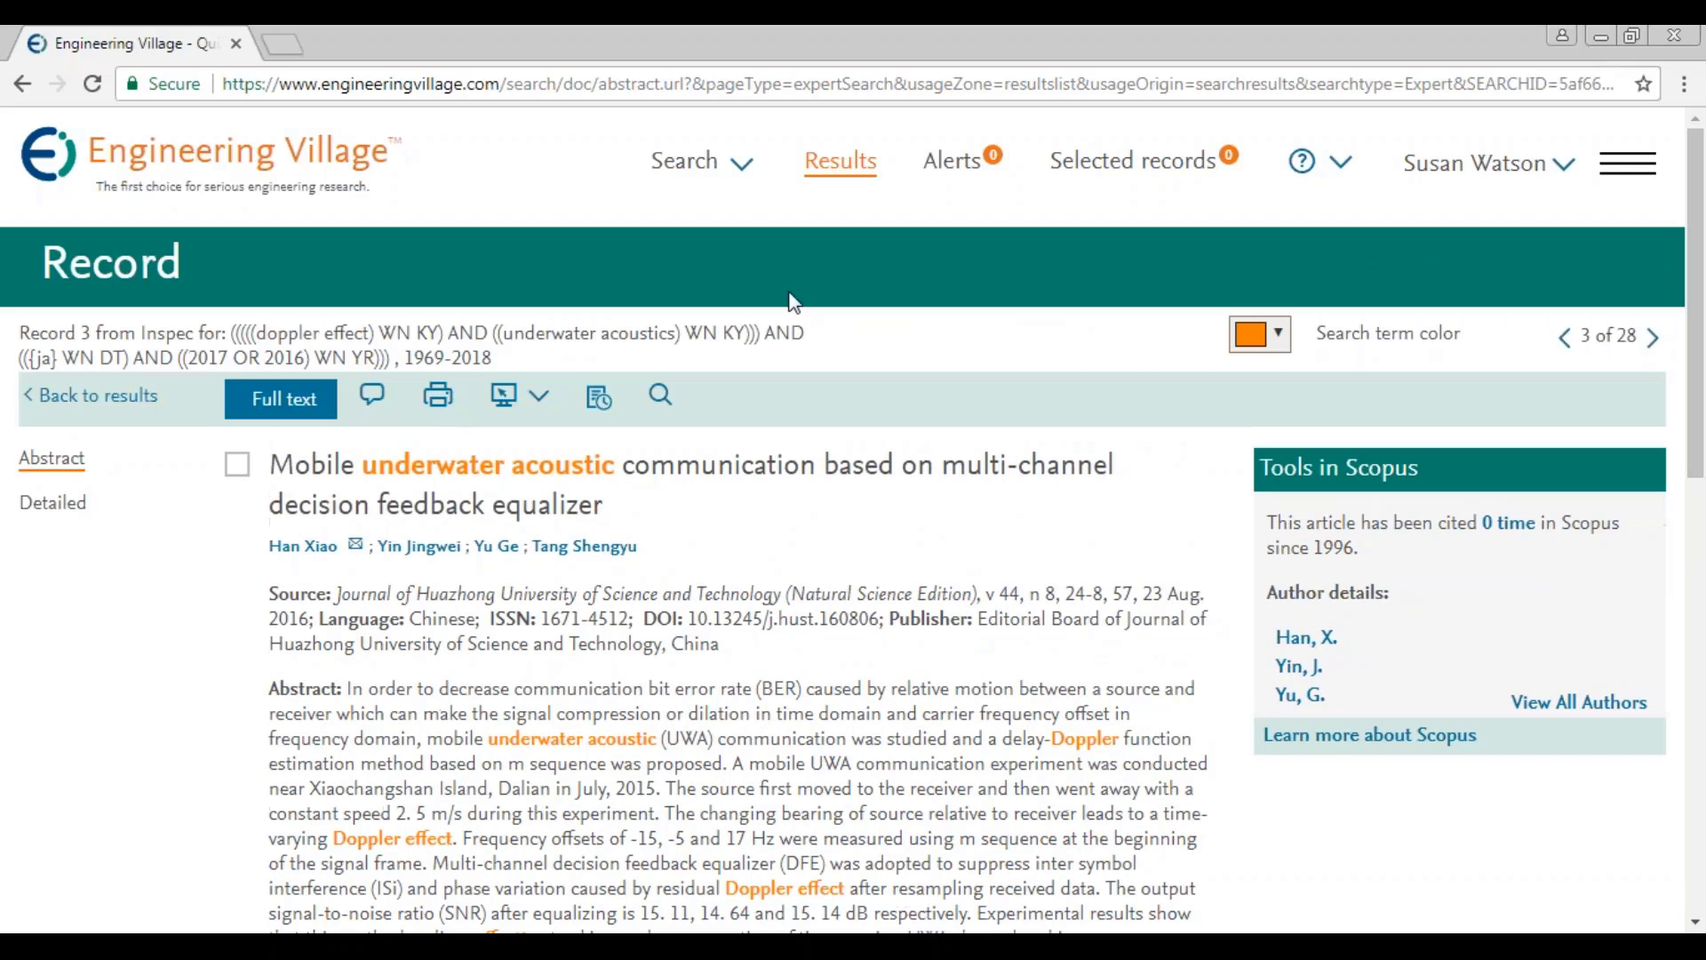
left_click(111, 413)
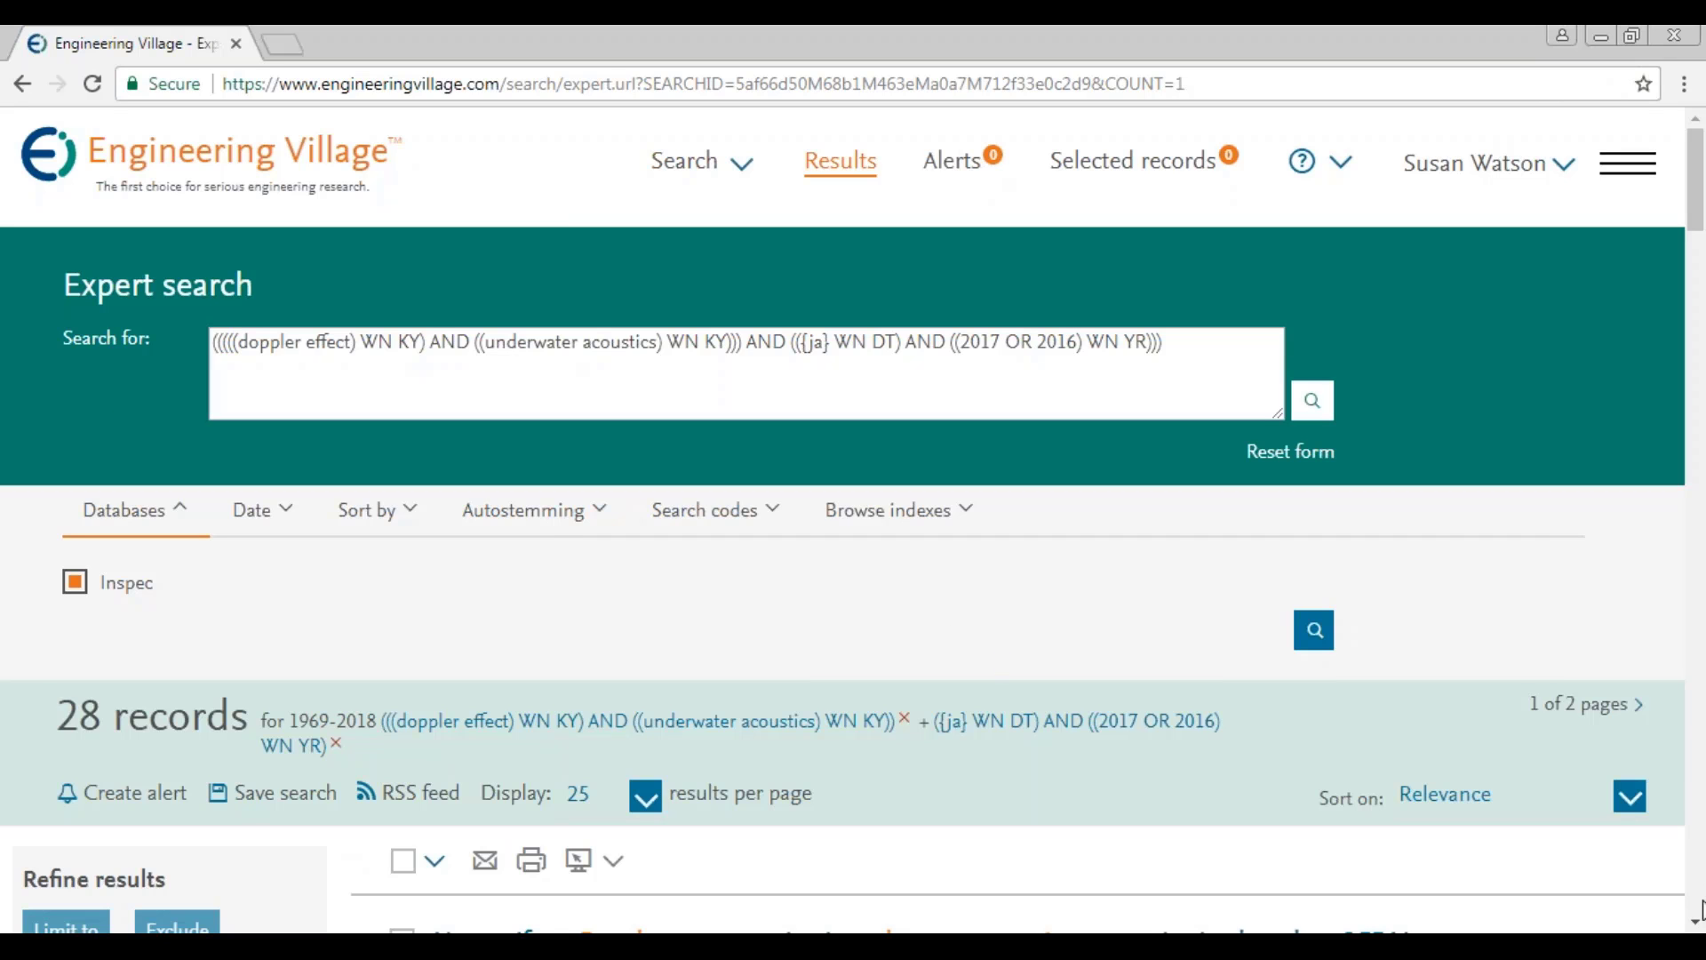
Step: Select the first two records in the refined results list
scroll(1692, 924, "down", 3)
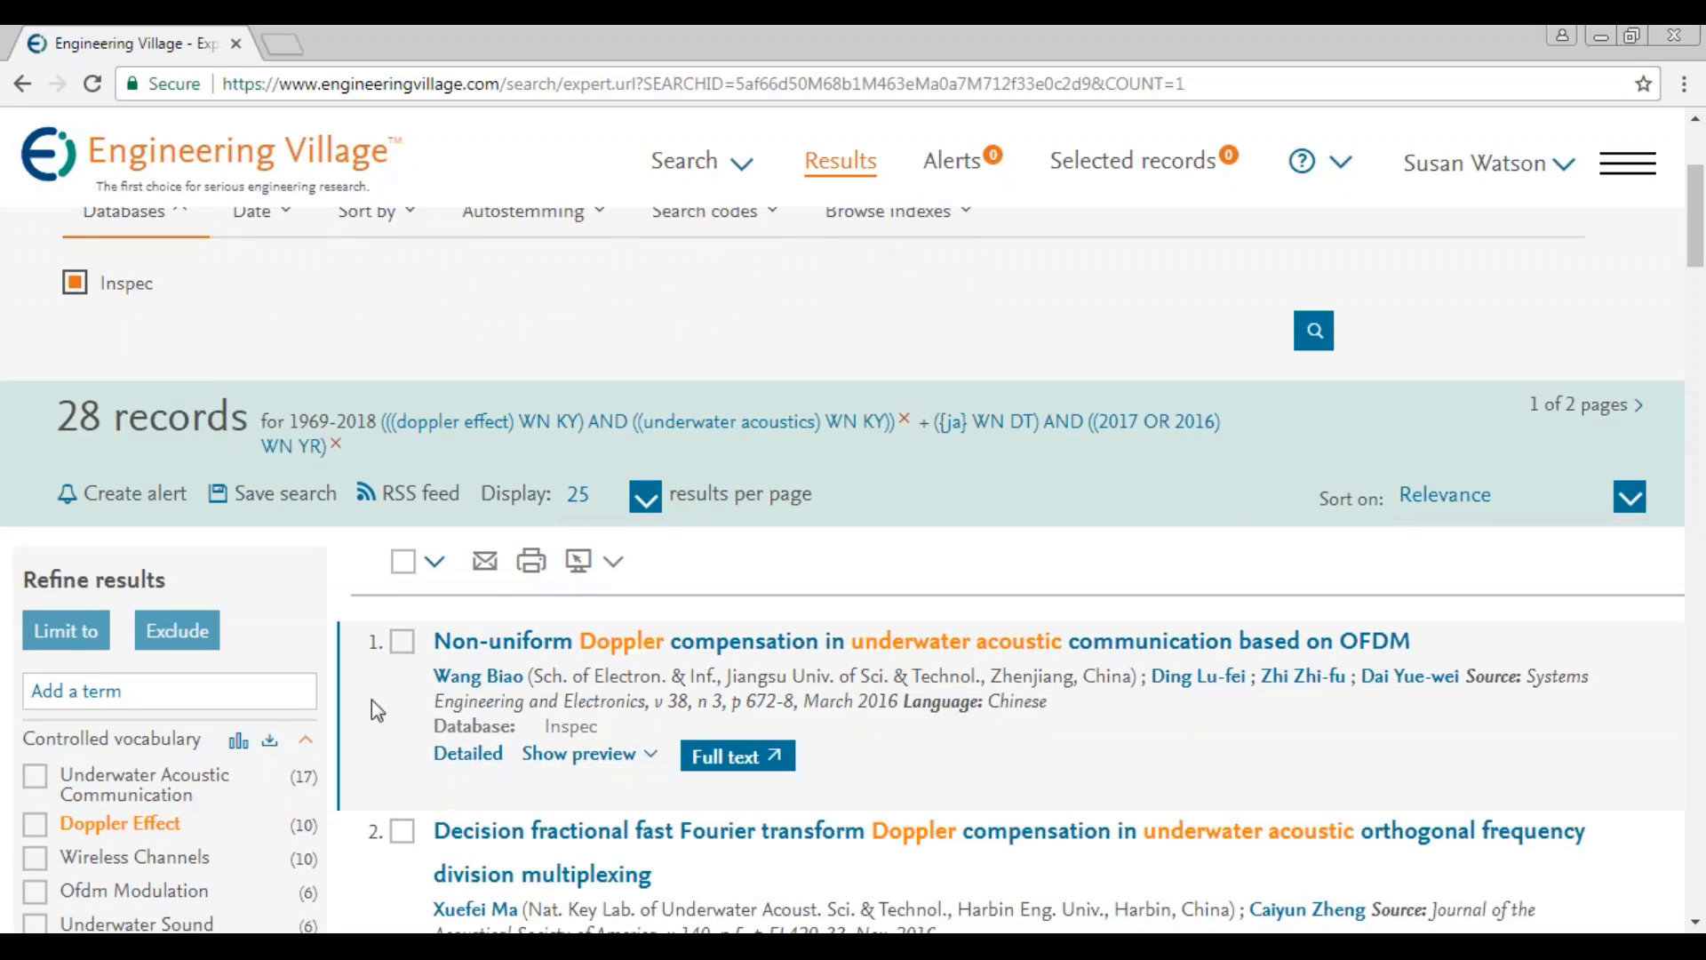
left_click(403, 640)
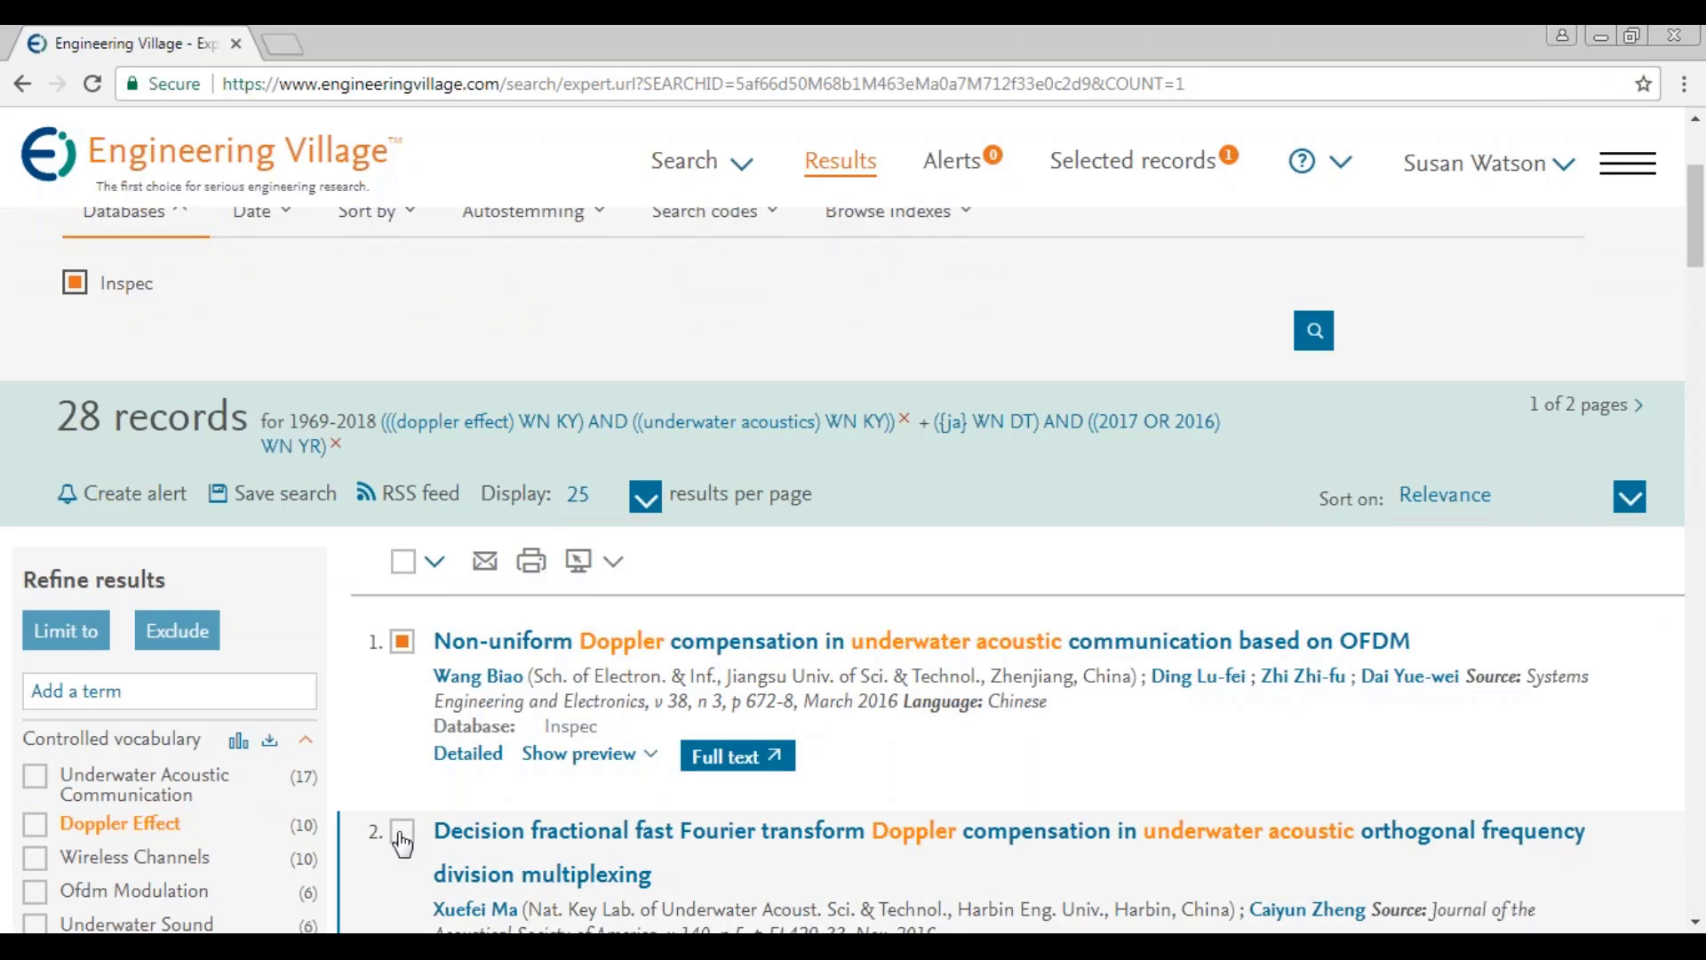
left_click(403, 832)
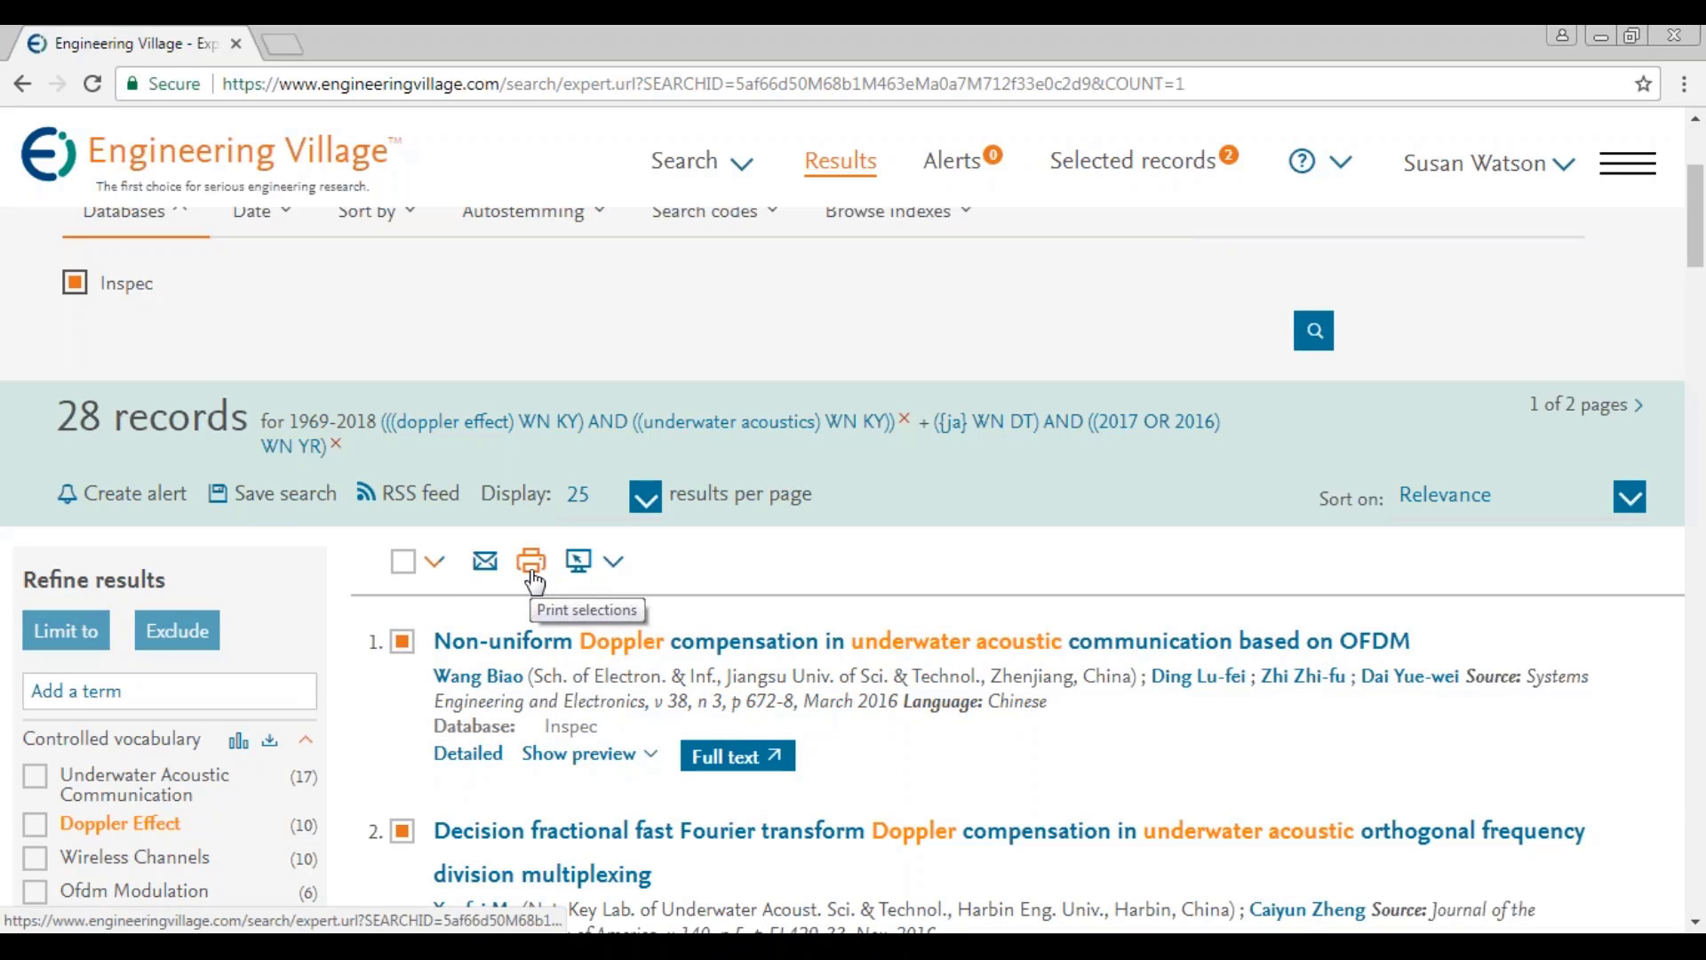
Step: Try the Citation output and the RefWorks and Mendeley locations in the selected records' download settings, and cancel the download
left_click(614, 565)
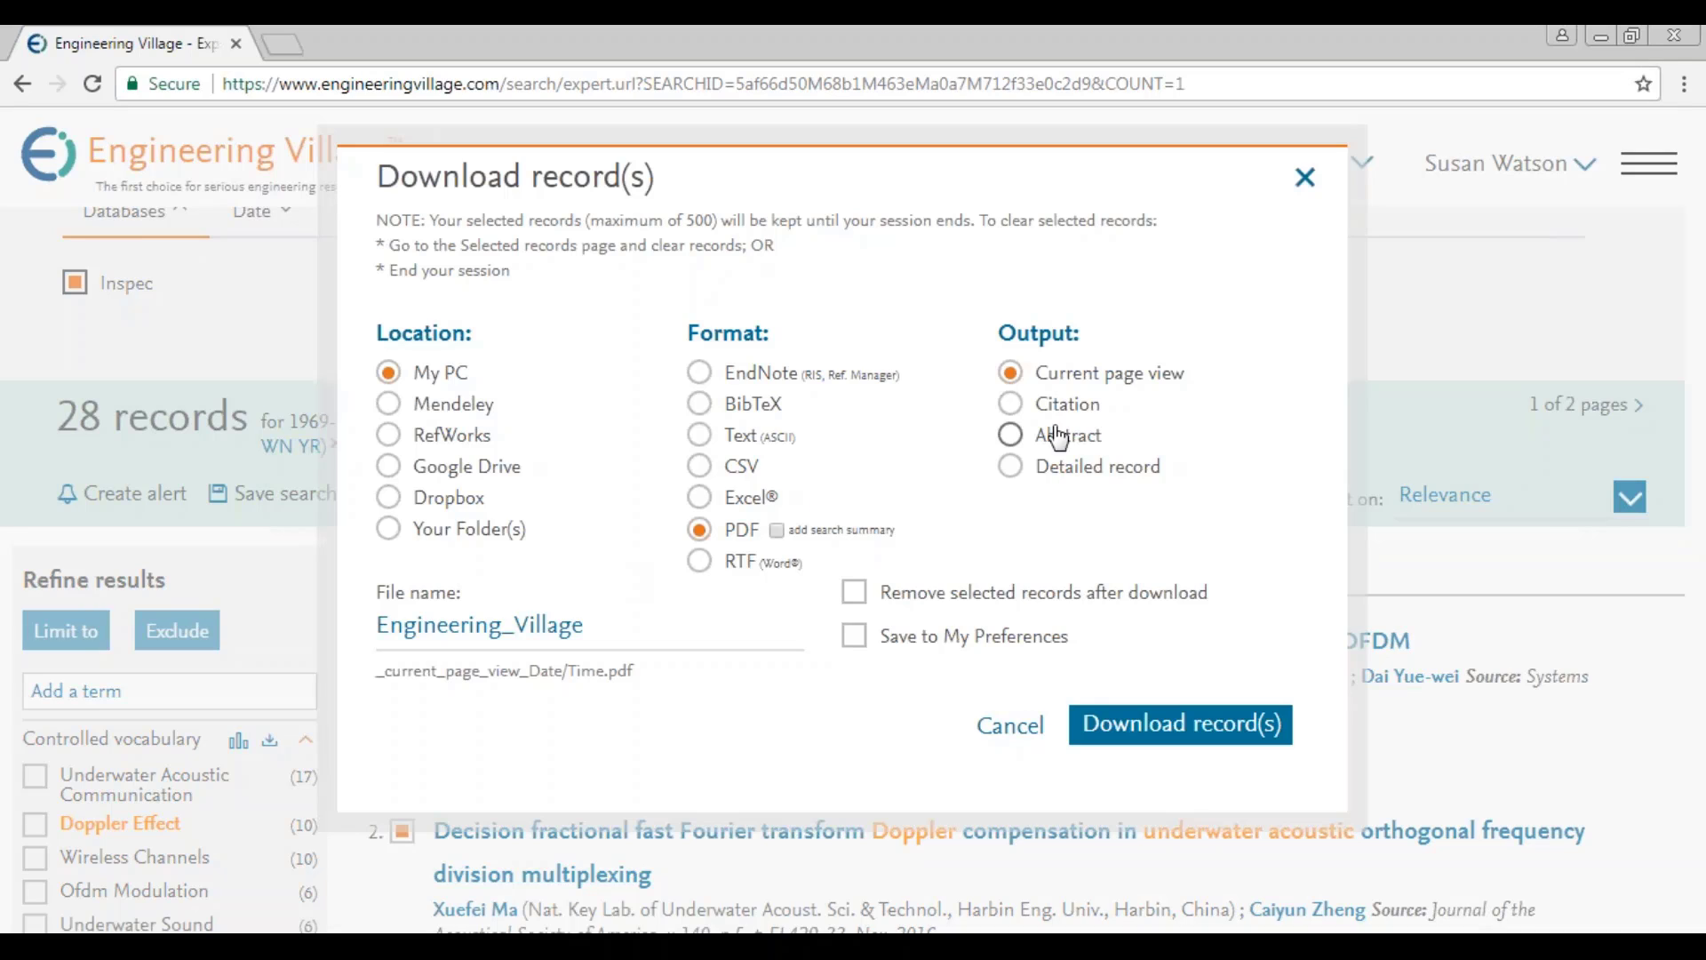
left_click(1018, 408)
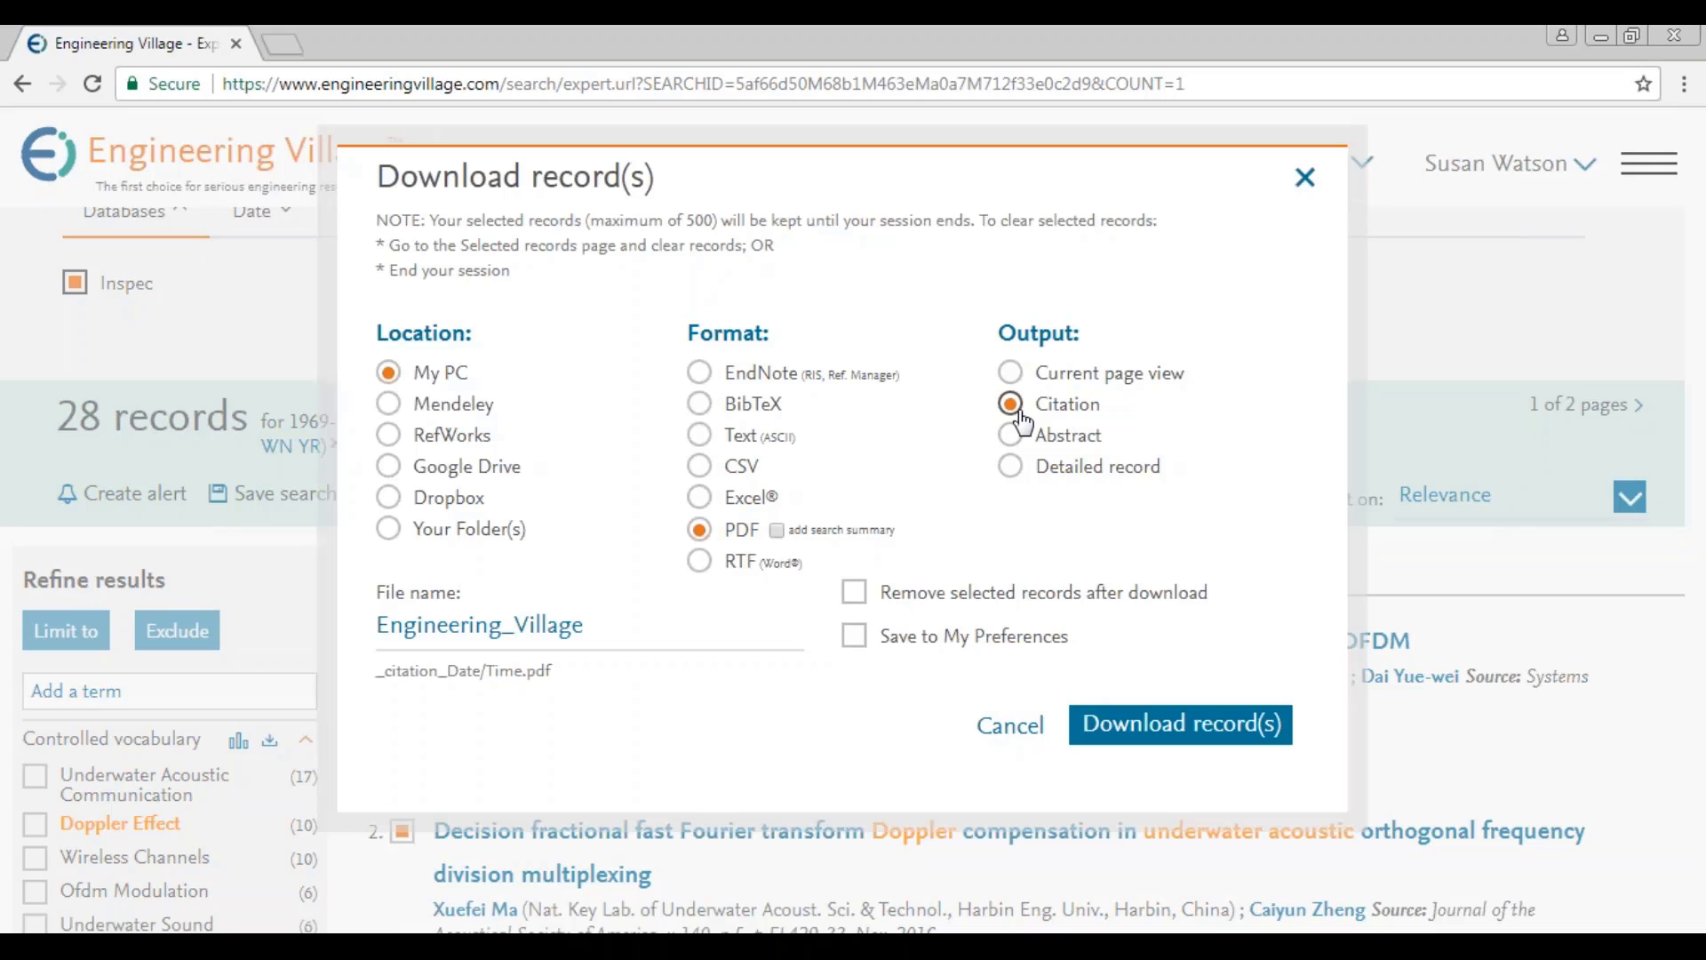
left_click(391, 439)
left_click(392, 410)
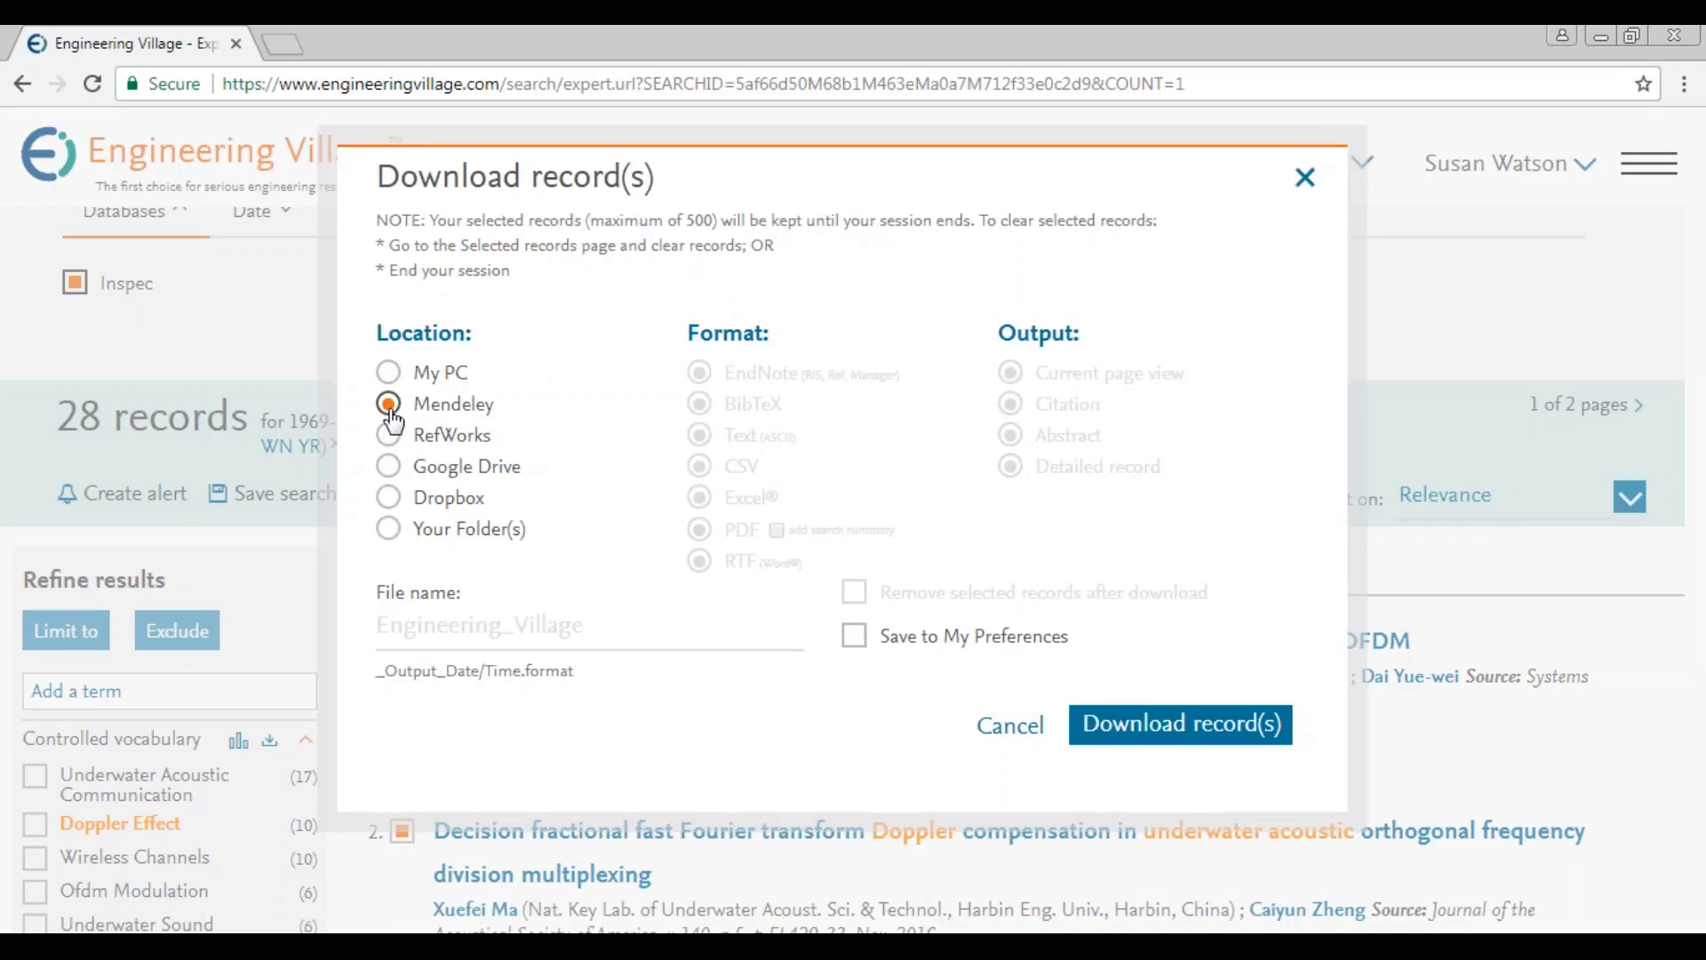
left_click(988, 734)
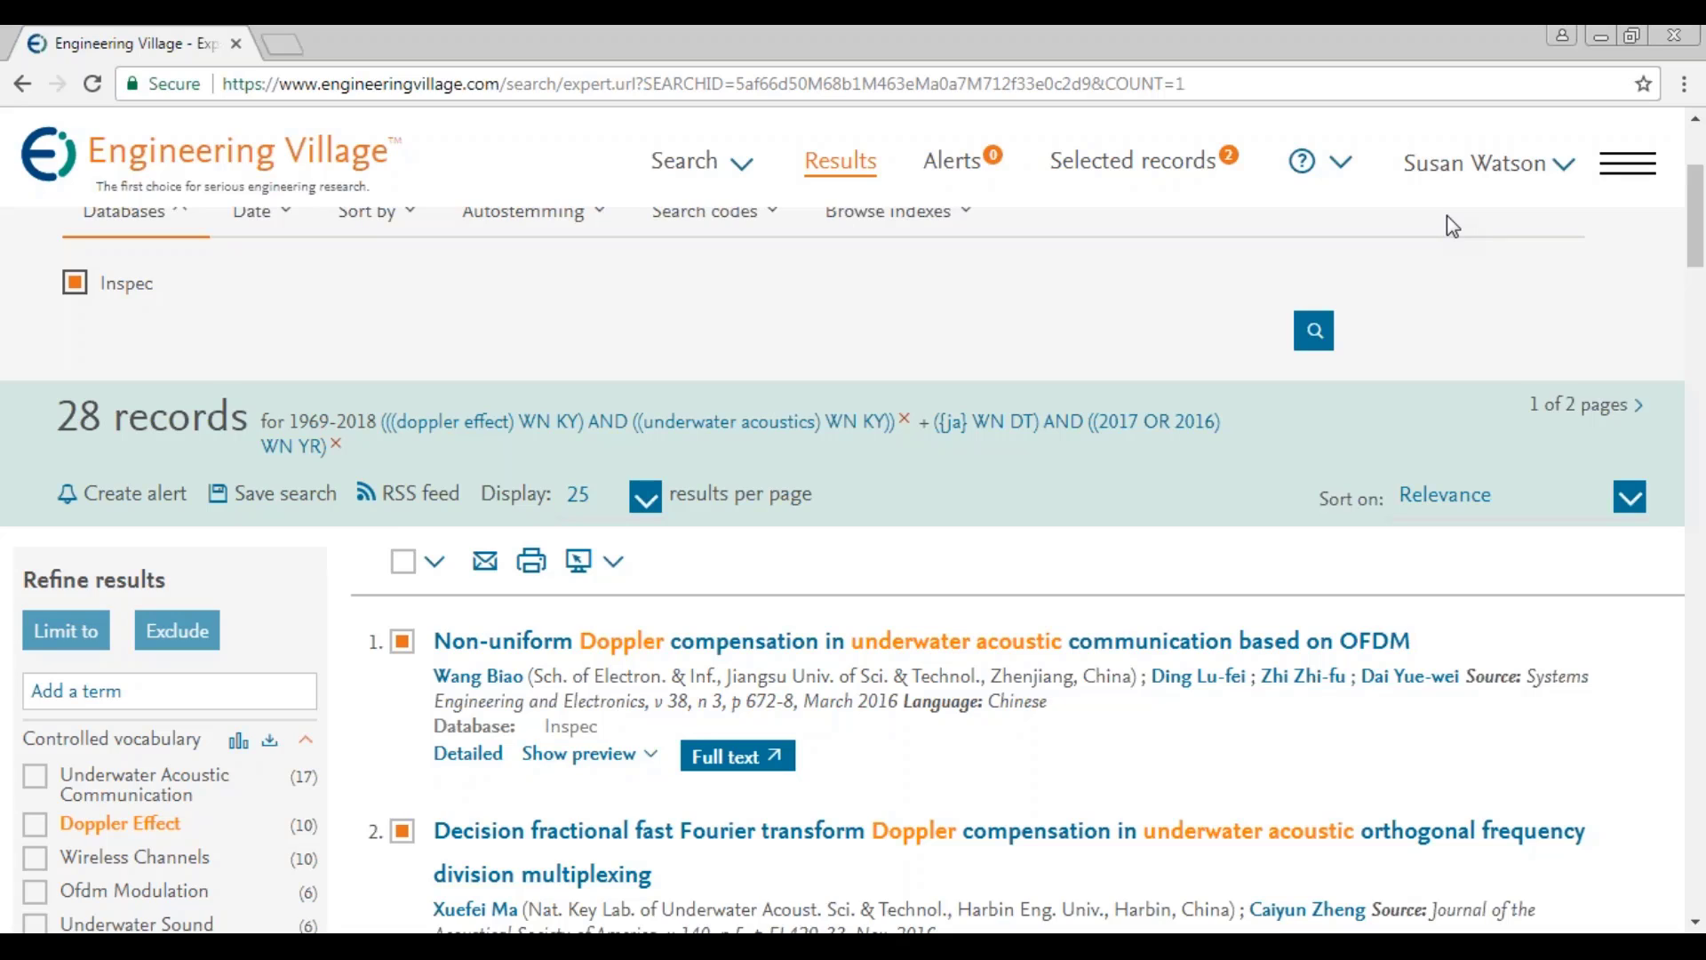
Step: Review the account's organization options and the additional options for preferences, saved searches and folders
left_click(1561, 163)
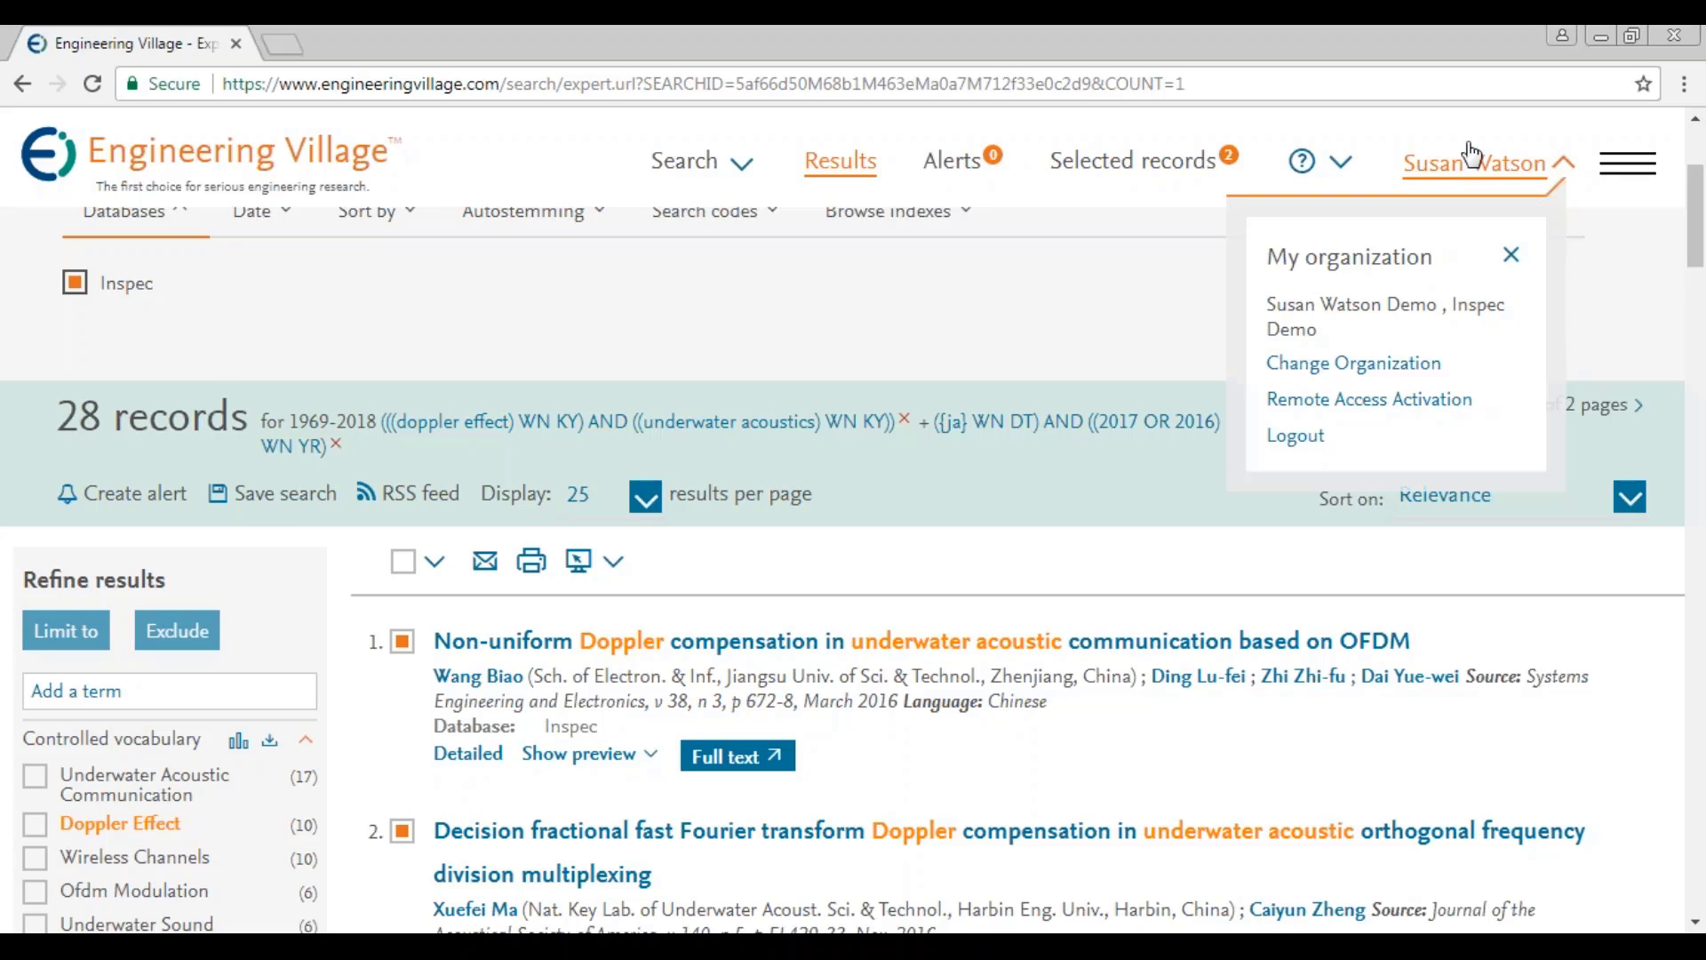
left_click(1572, 164)
left_click(1575, 162)
left_click(1579, 161)
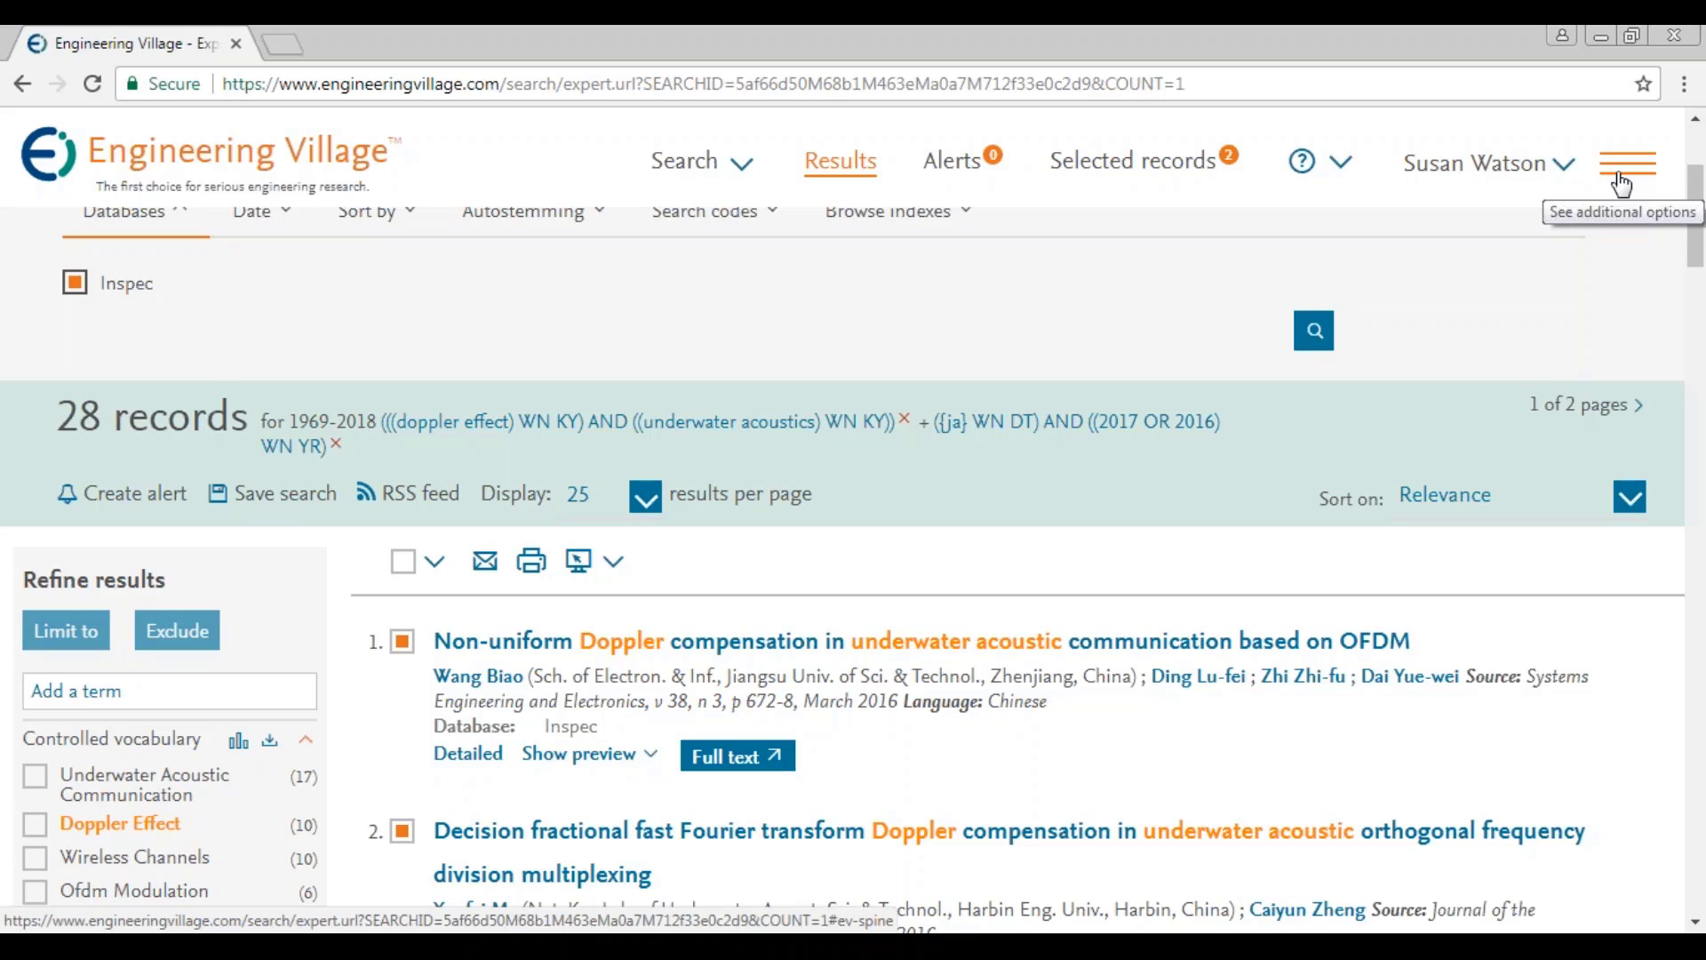
left_click(1621, 180)
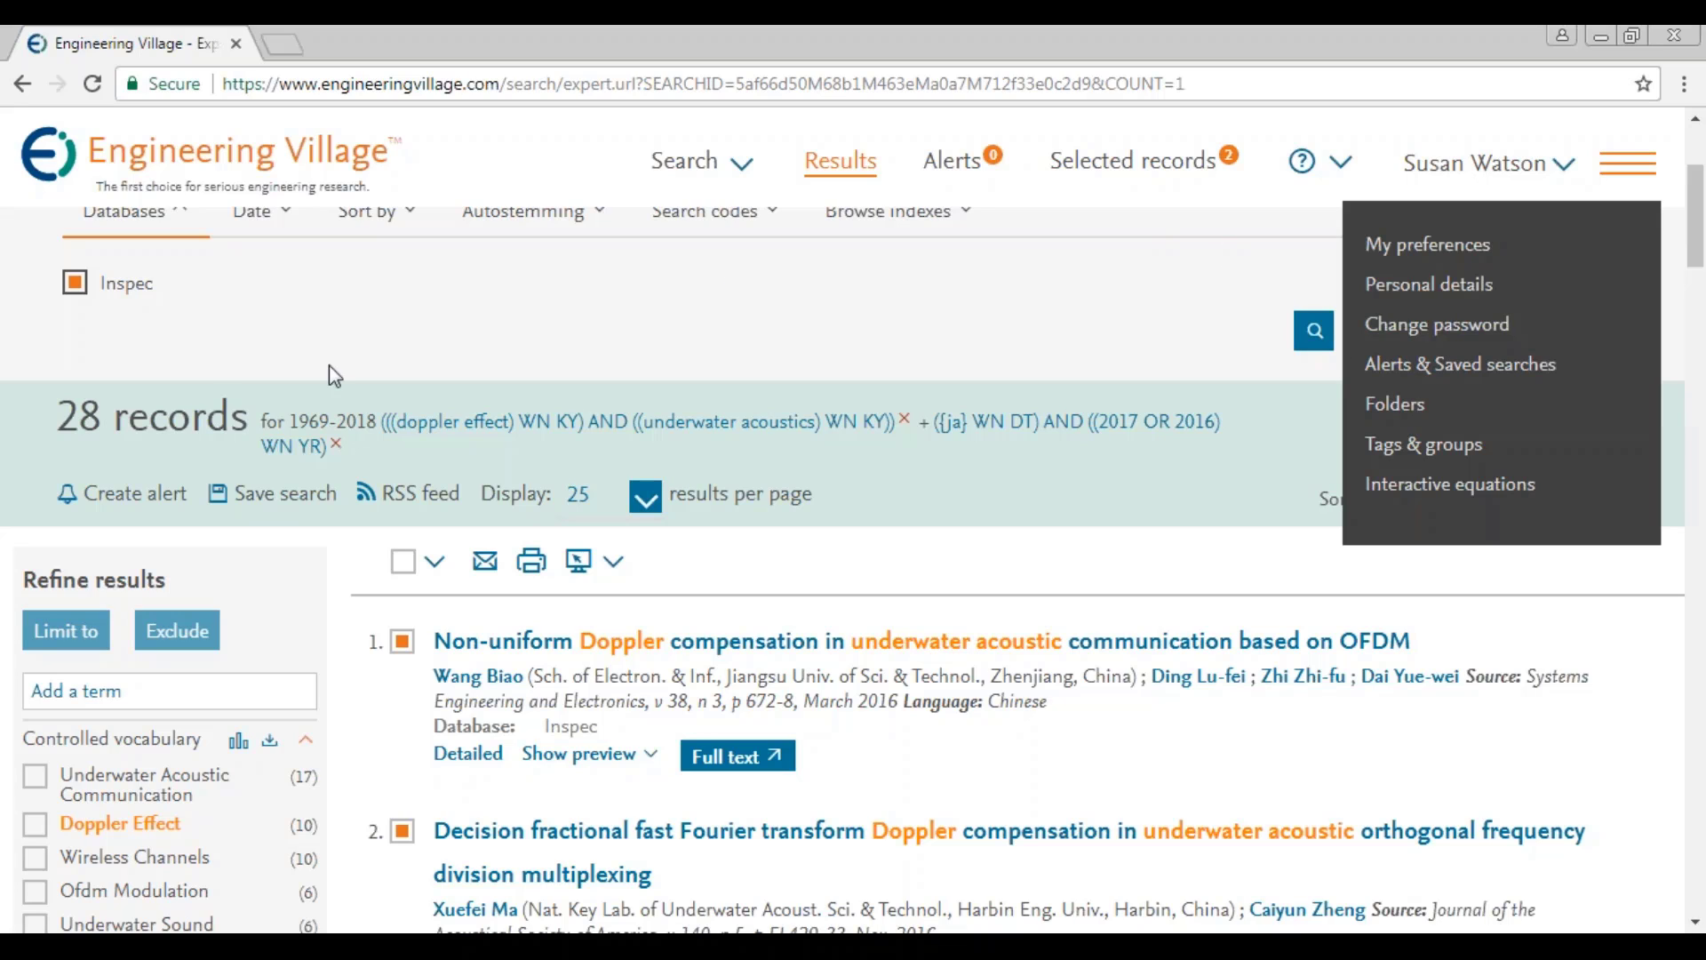
Step: Save the refined search and open the list of Alerts and Saved searches
left_click(284, 494)
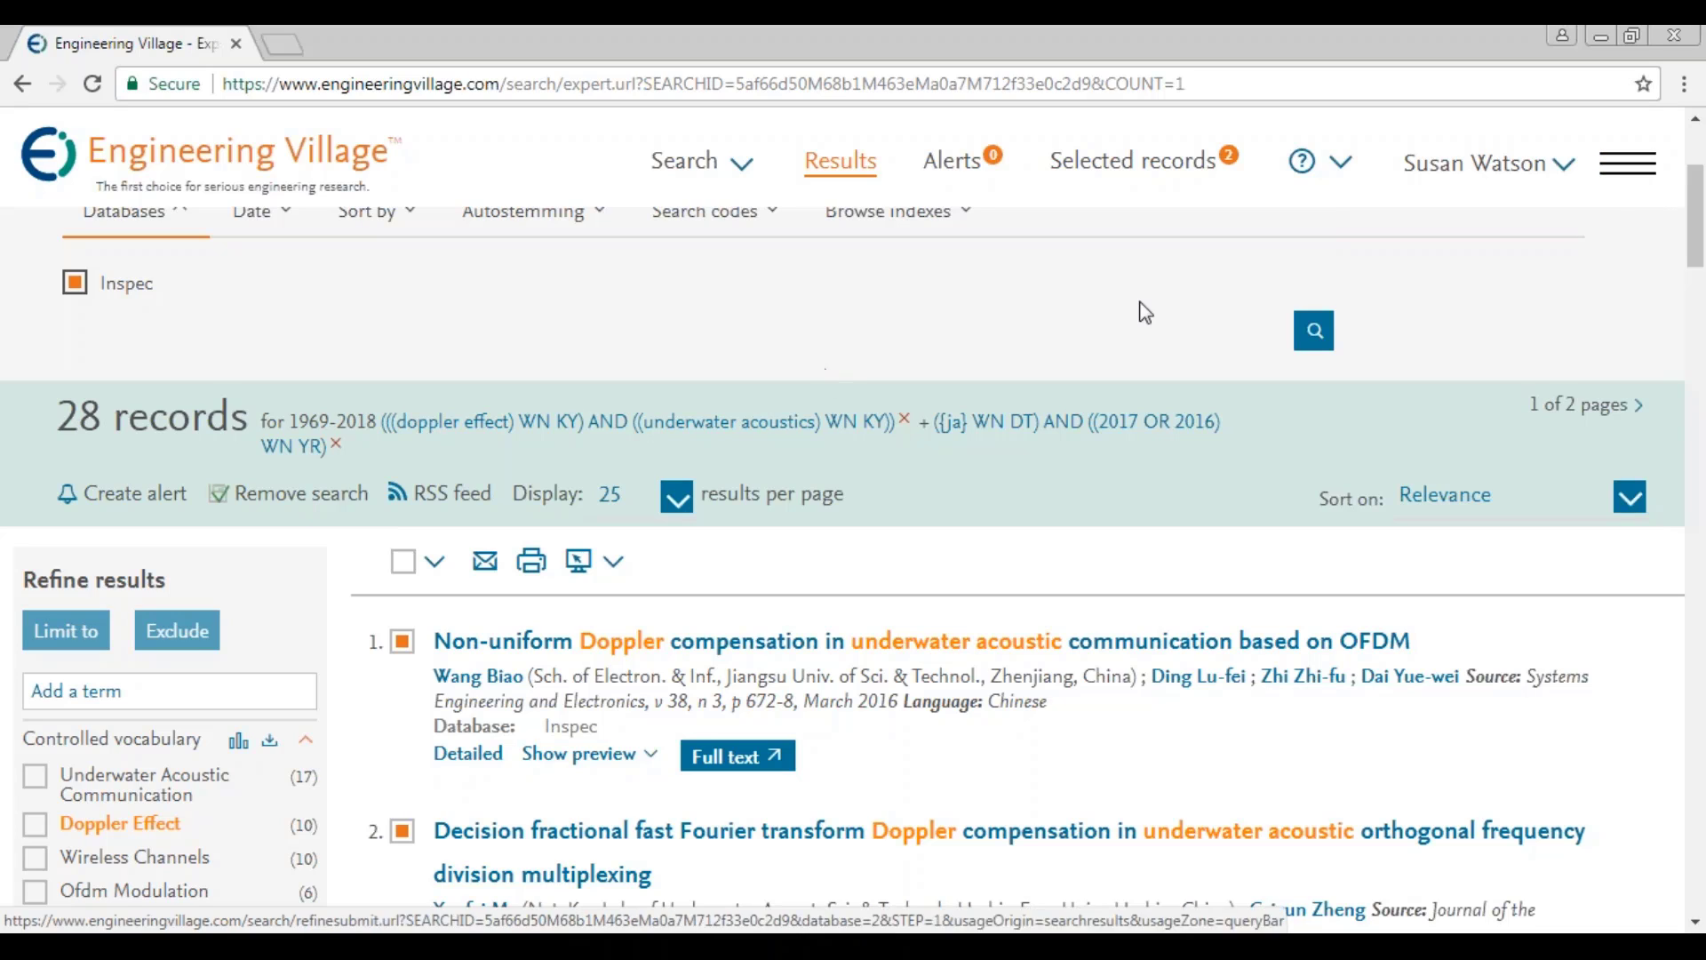
left_click(1628, 165)
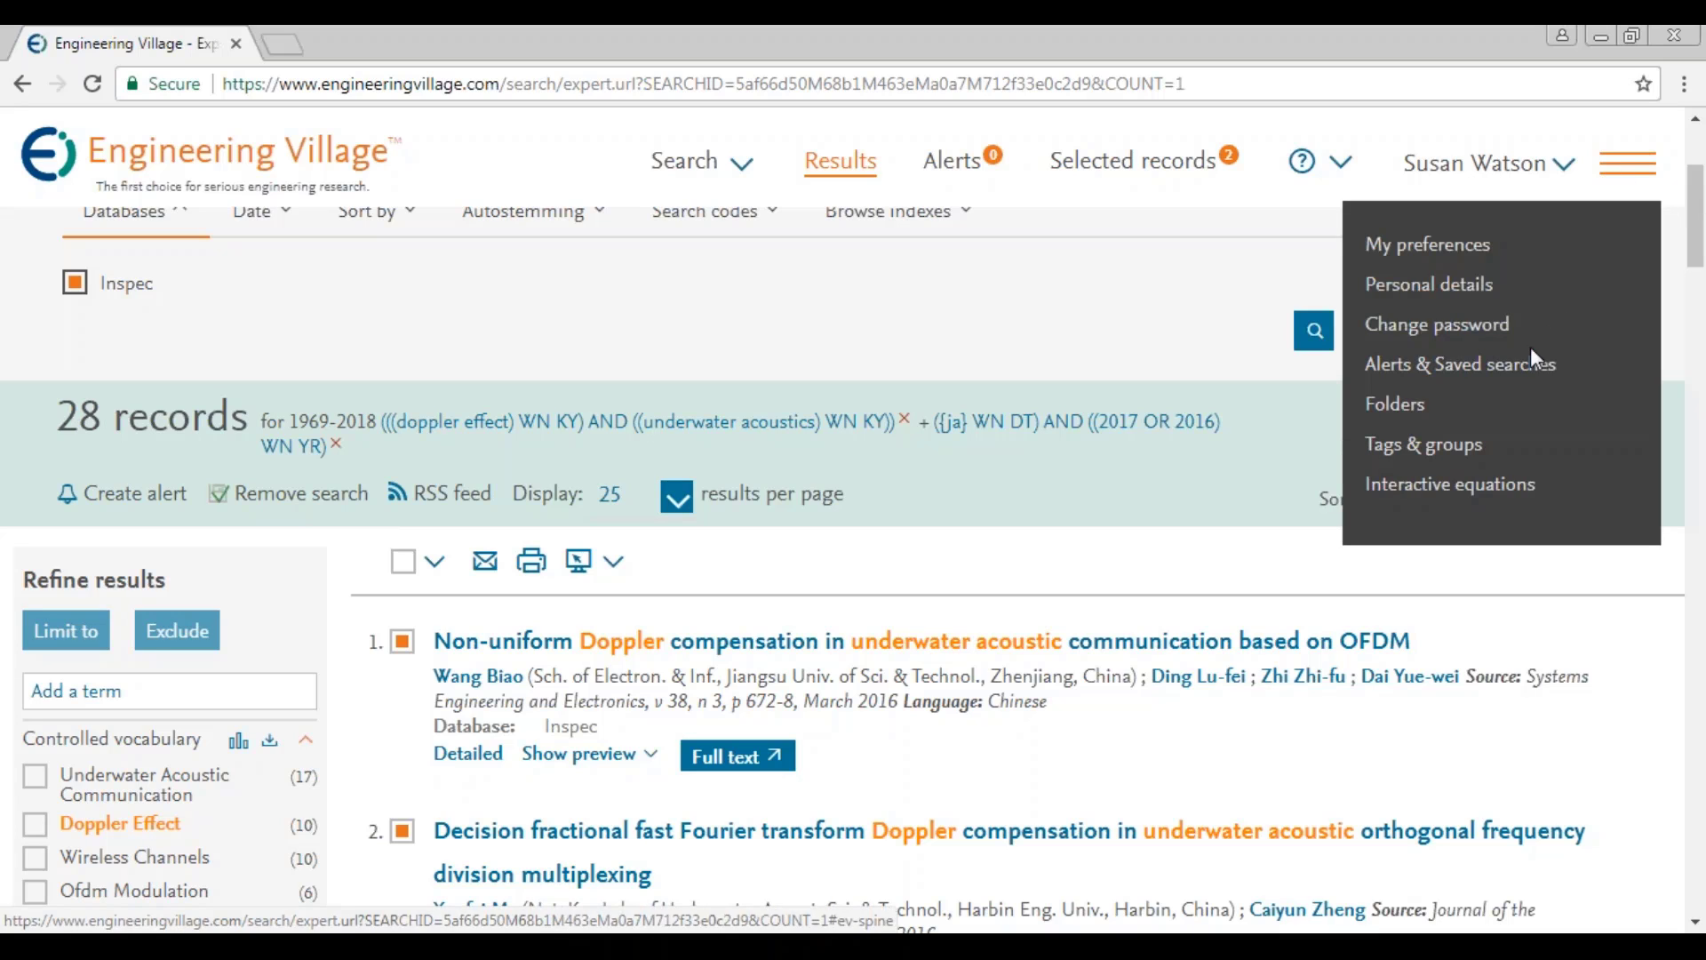
left_click(1517, 365)
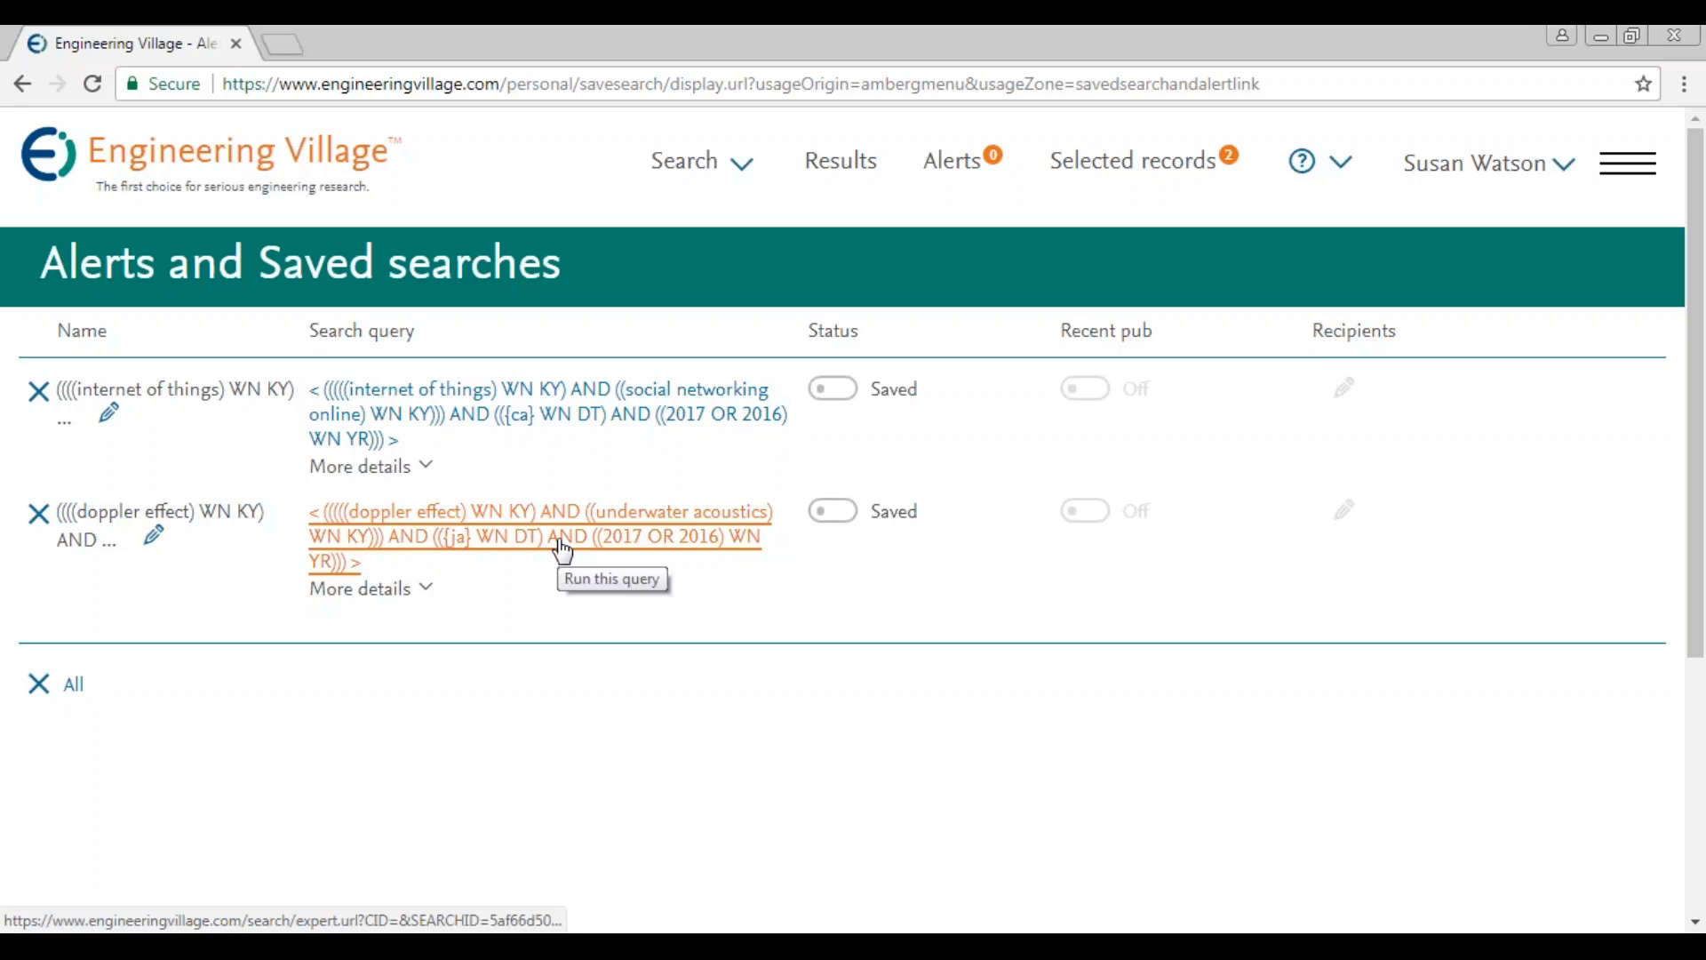
Step: Turn on the alert for the saved doppler effect search and switch it back to Saved
left_click(835, 515)
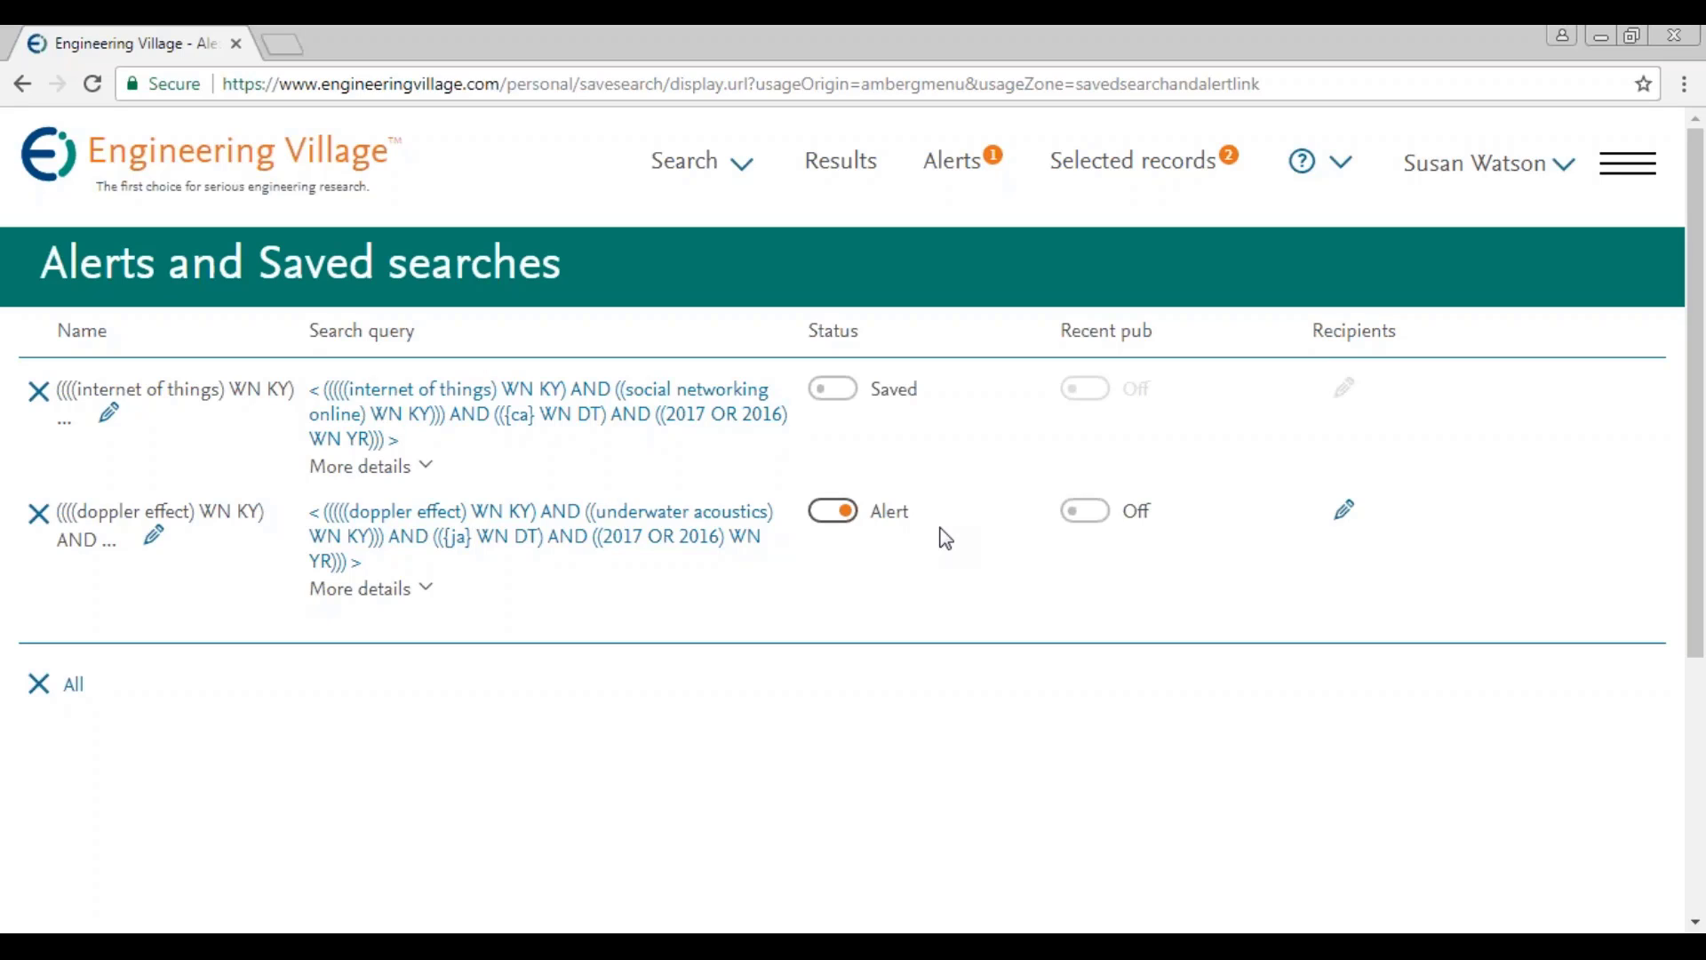
left_click(826, 523)
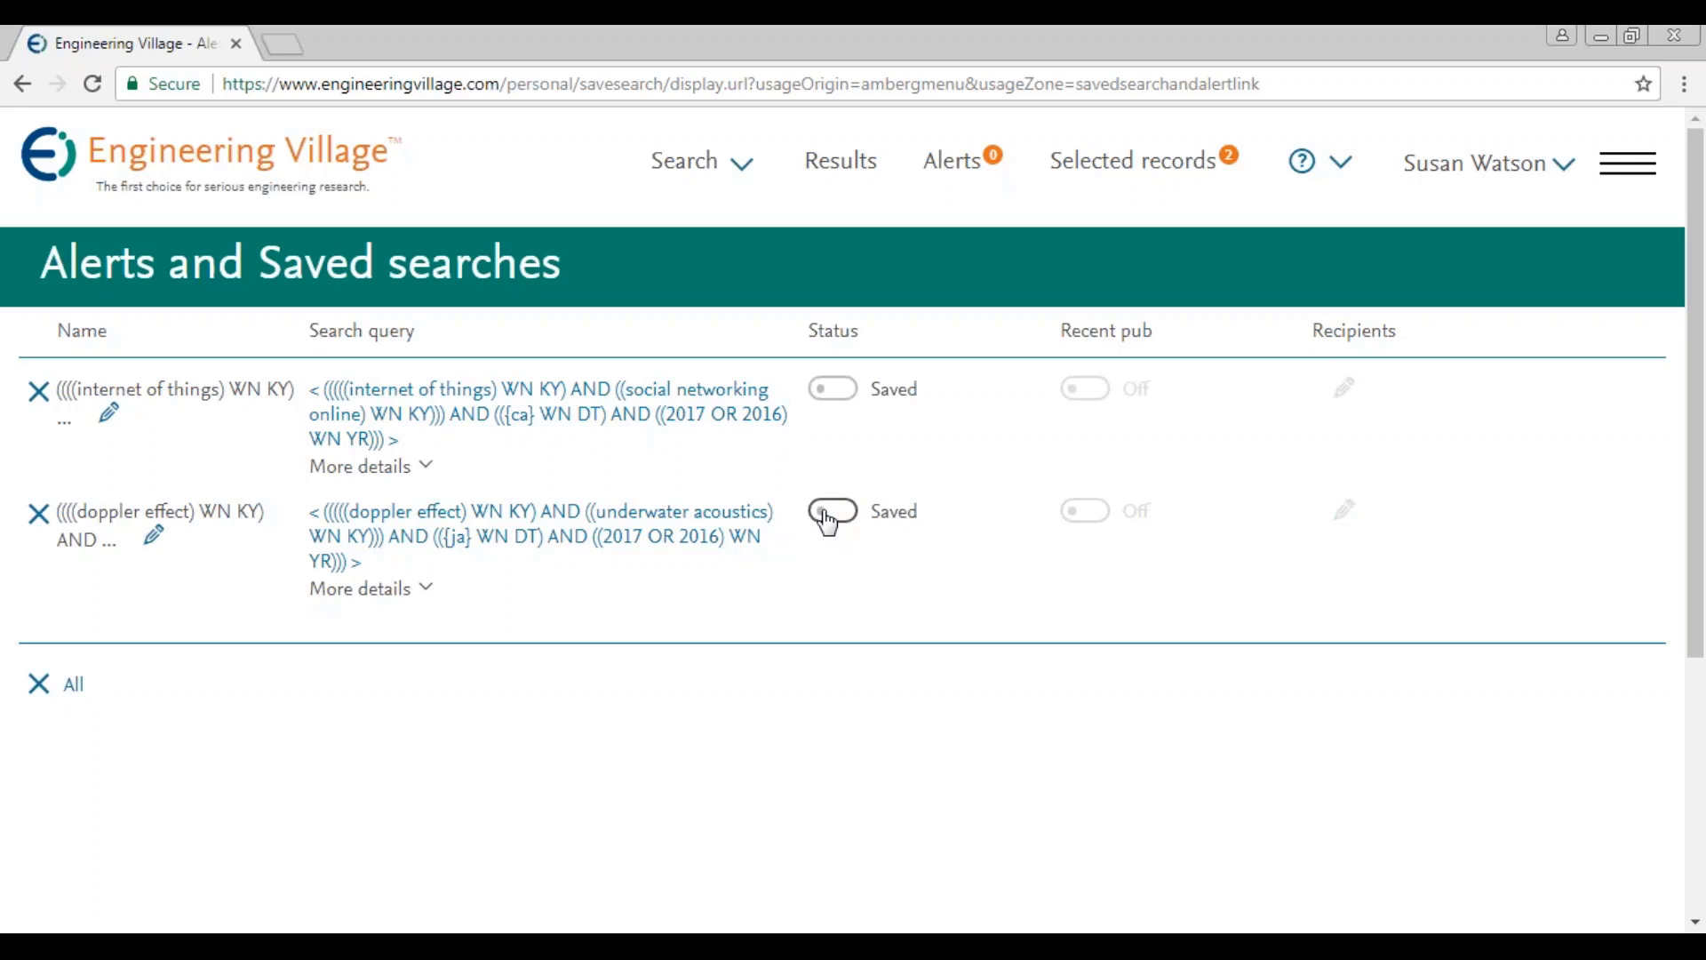
Step: Rerun the saved doppler effect query and open a blank Quick search form
left_click(554, 526)
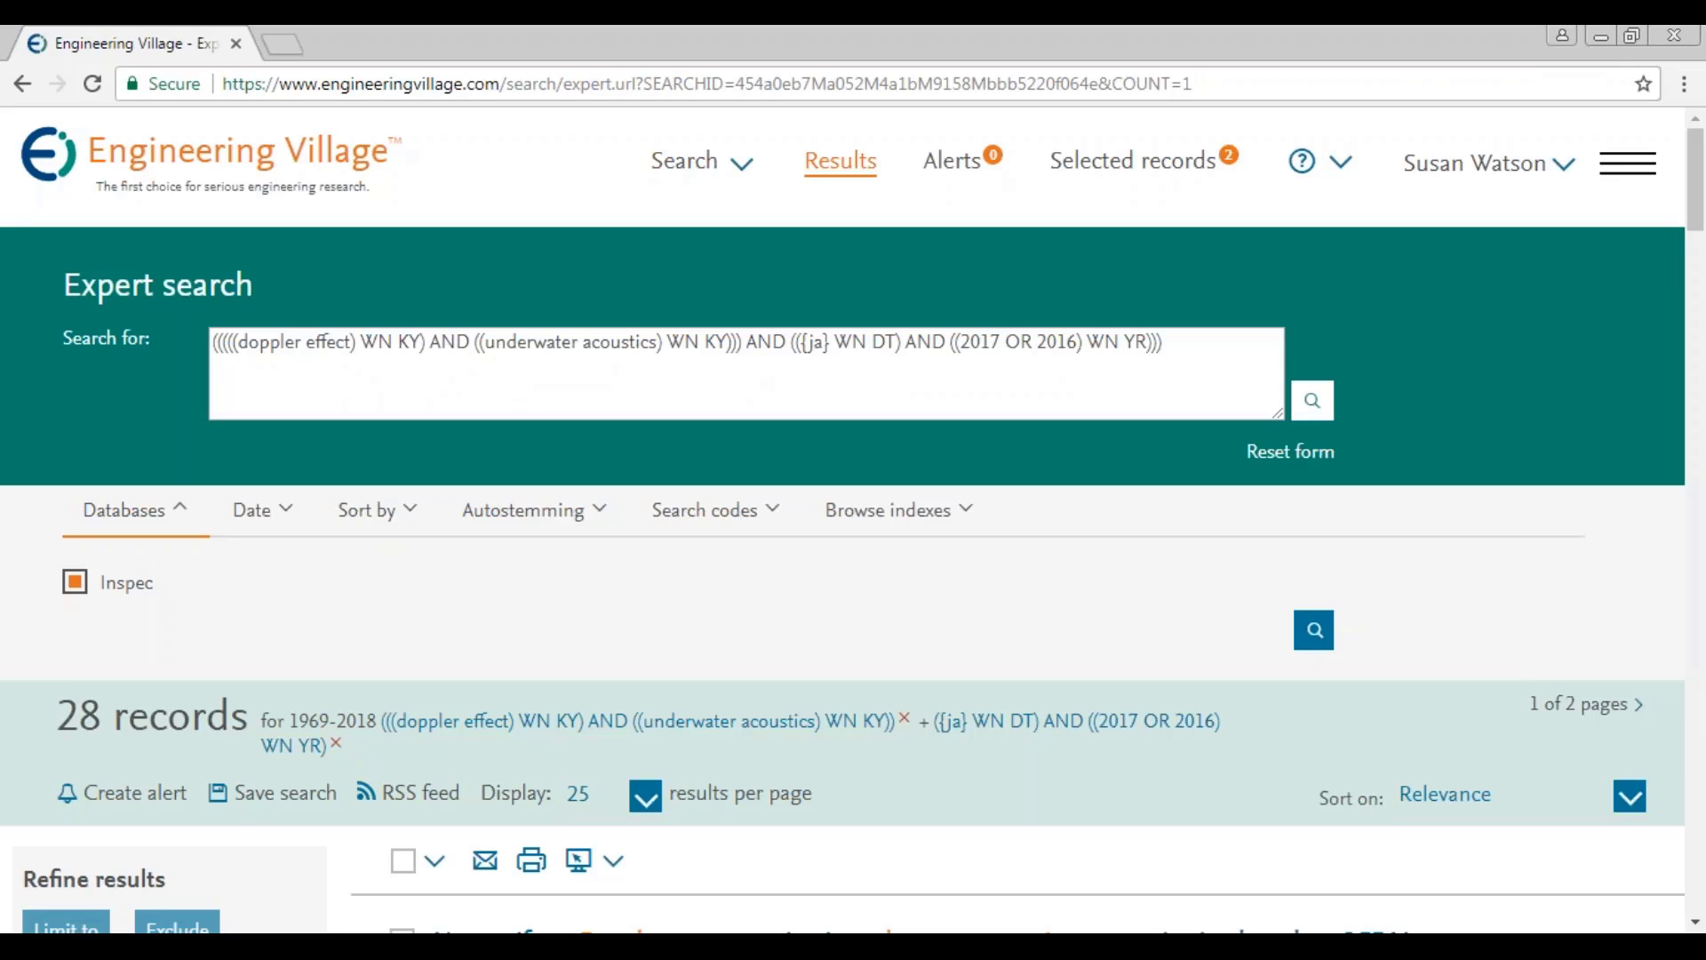
left_click(720, 194)
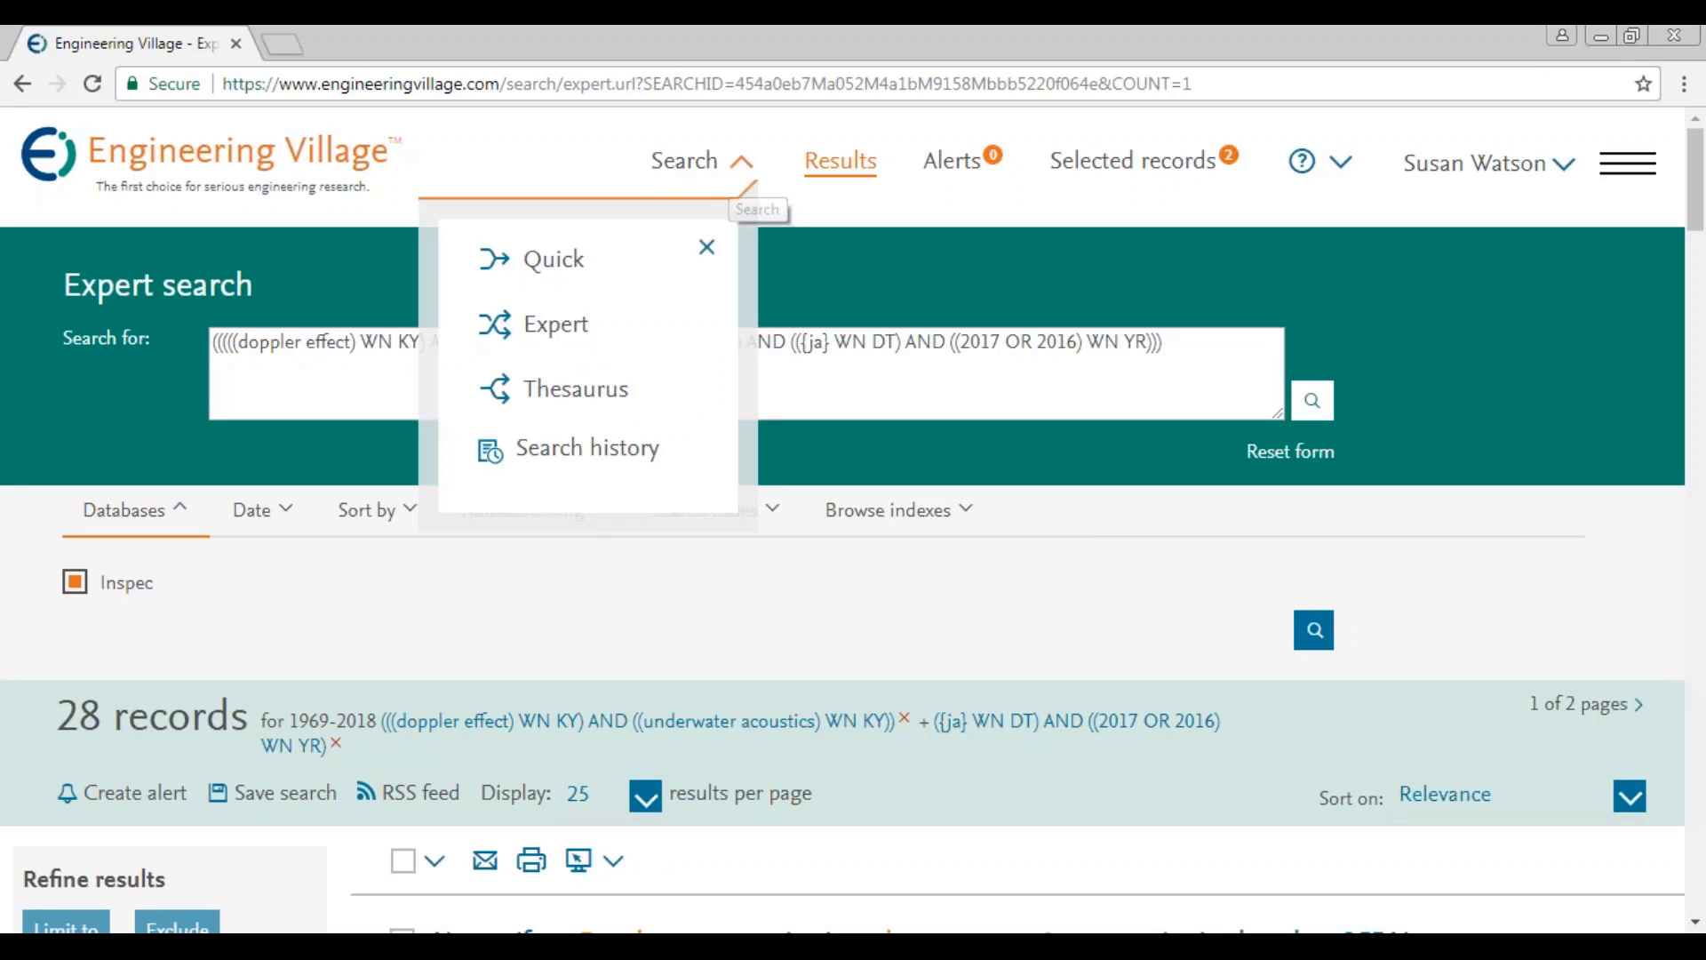
left_click(601, 269)
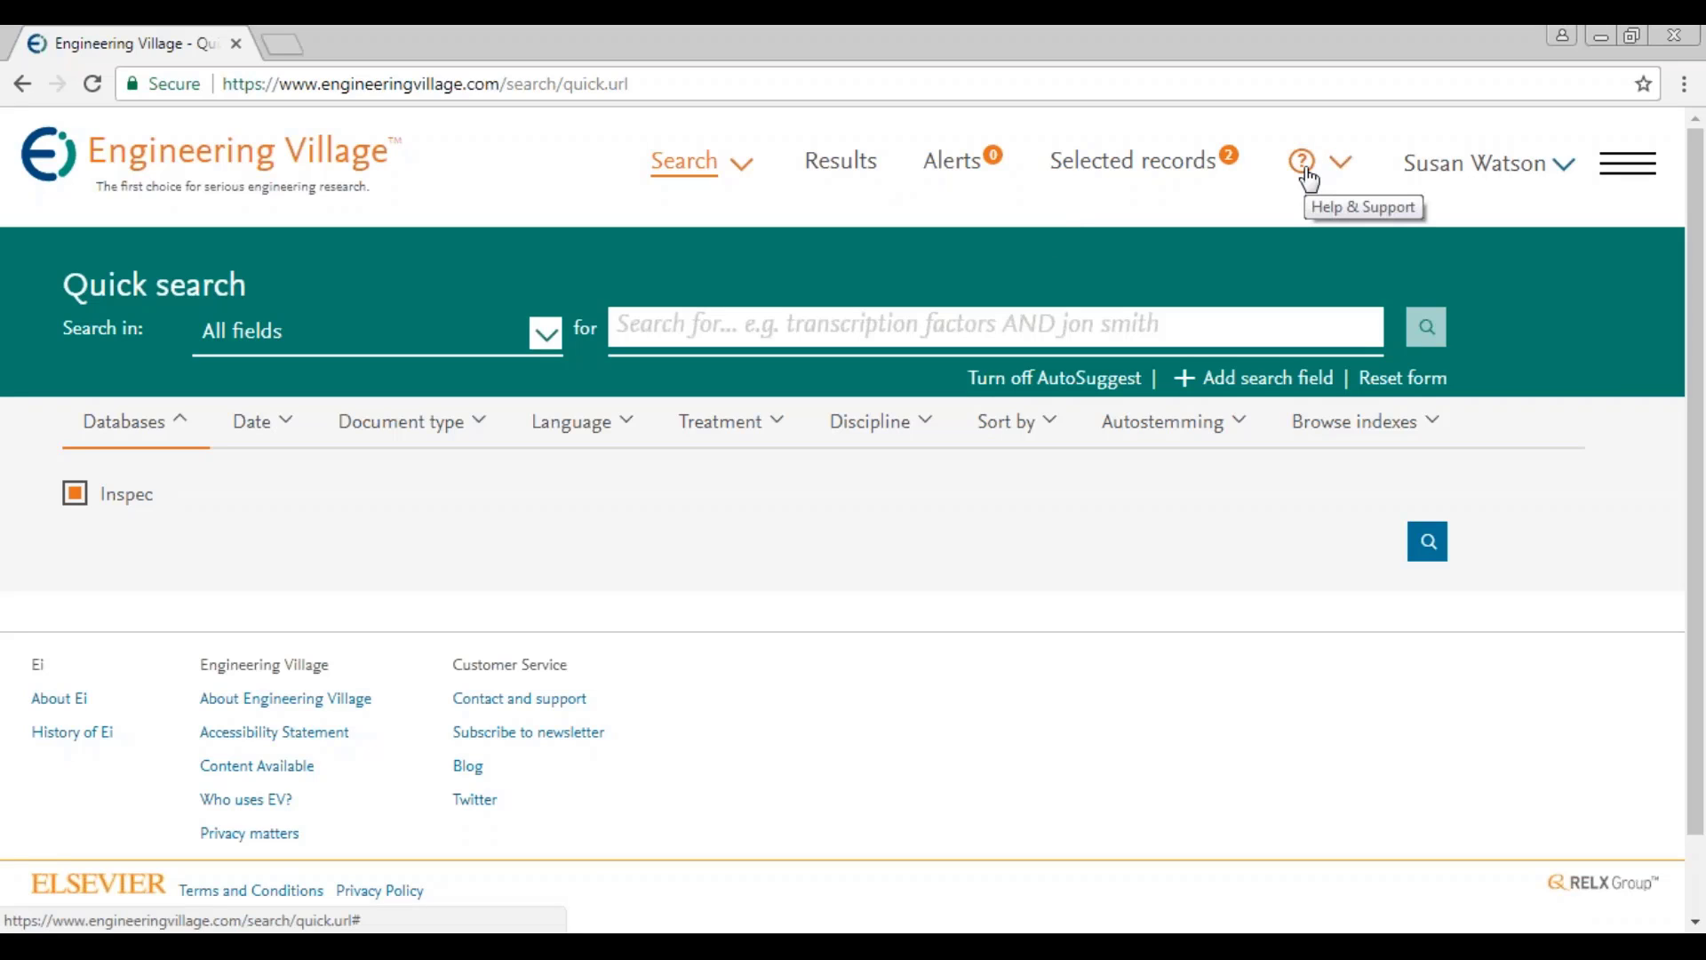
Step: Review the Help & Support options, view the Learn & support page from the latest resources, and close it
left_click(1339, 163)
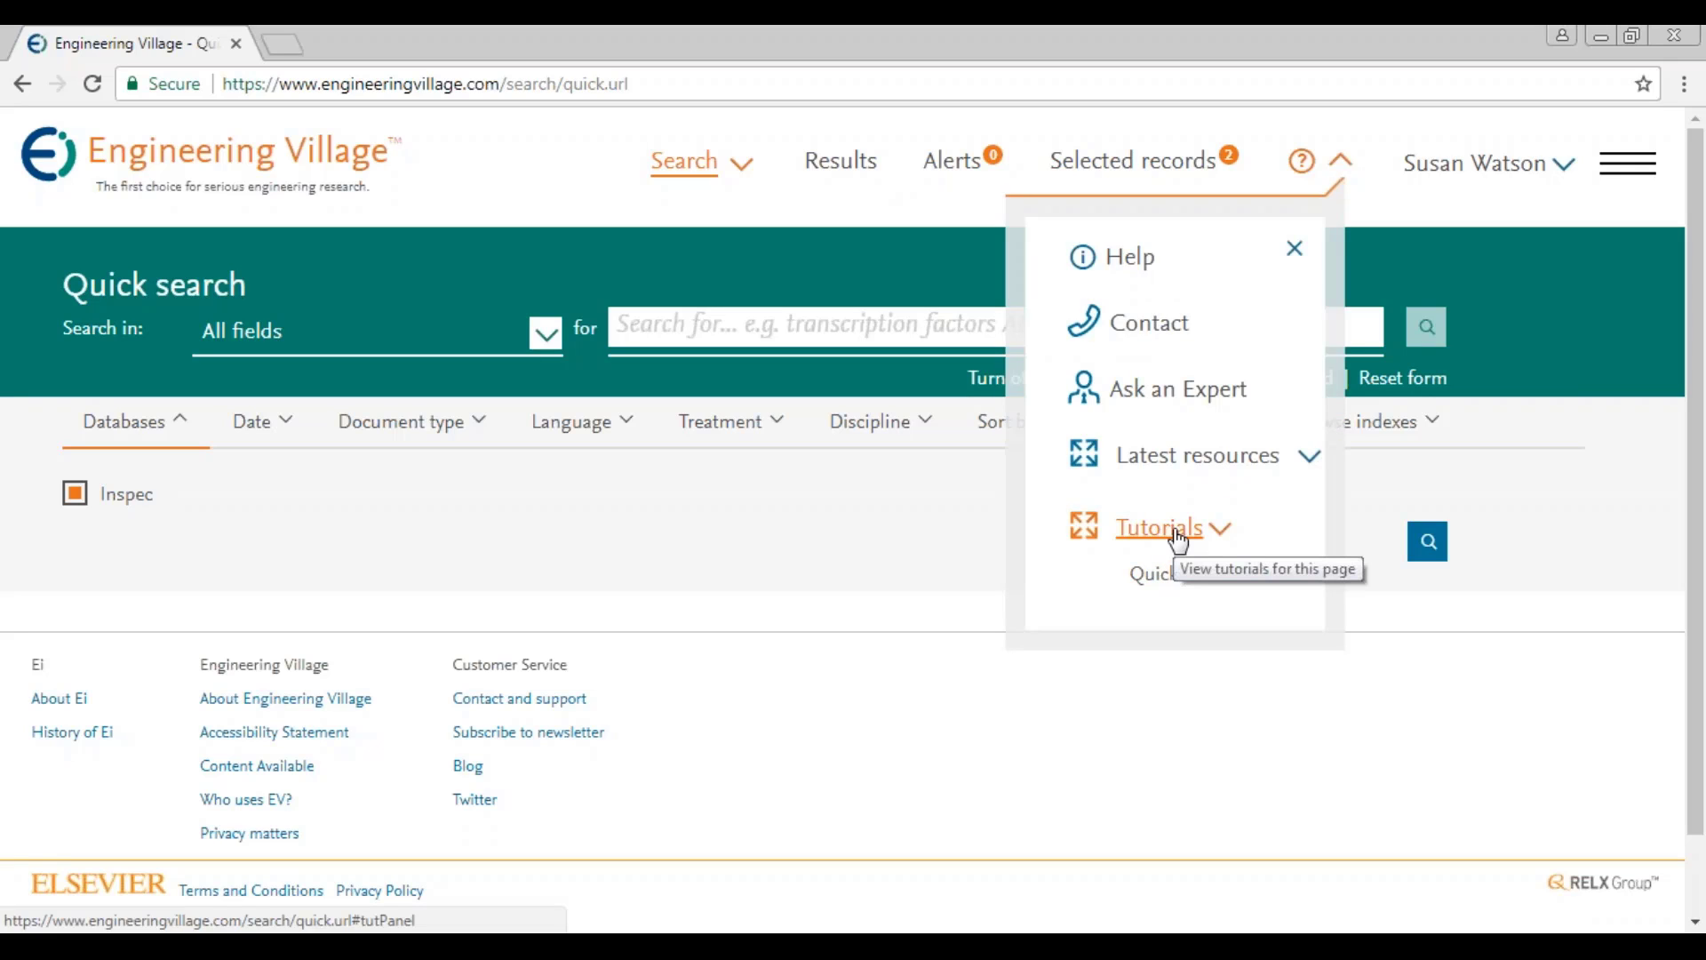
left_click(1223, 456)
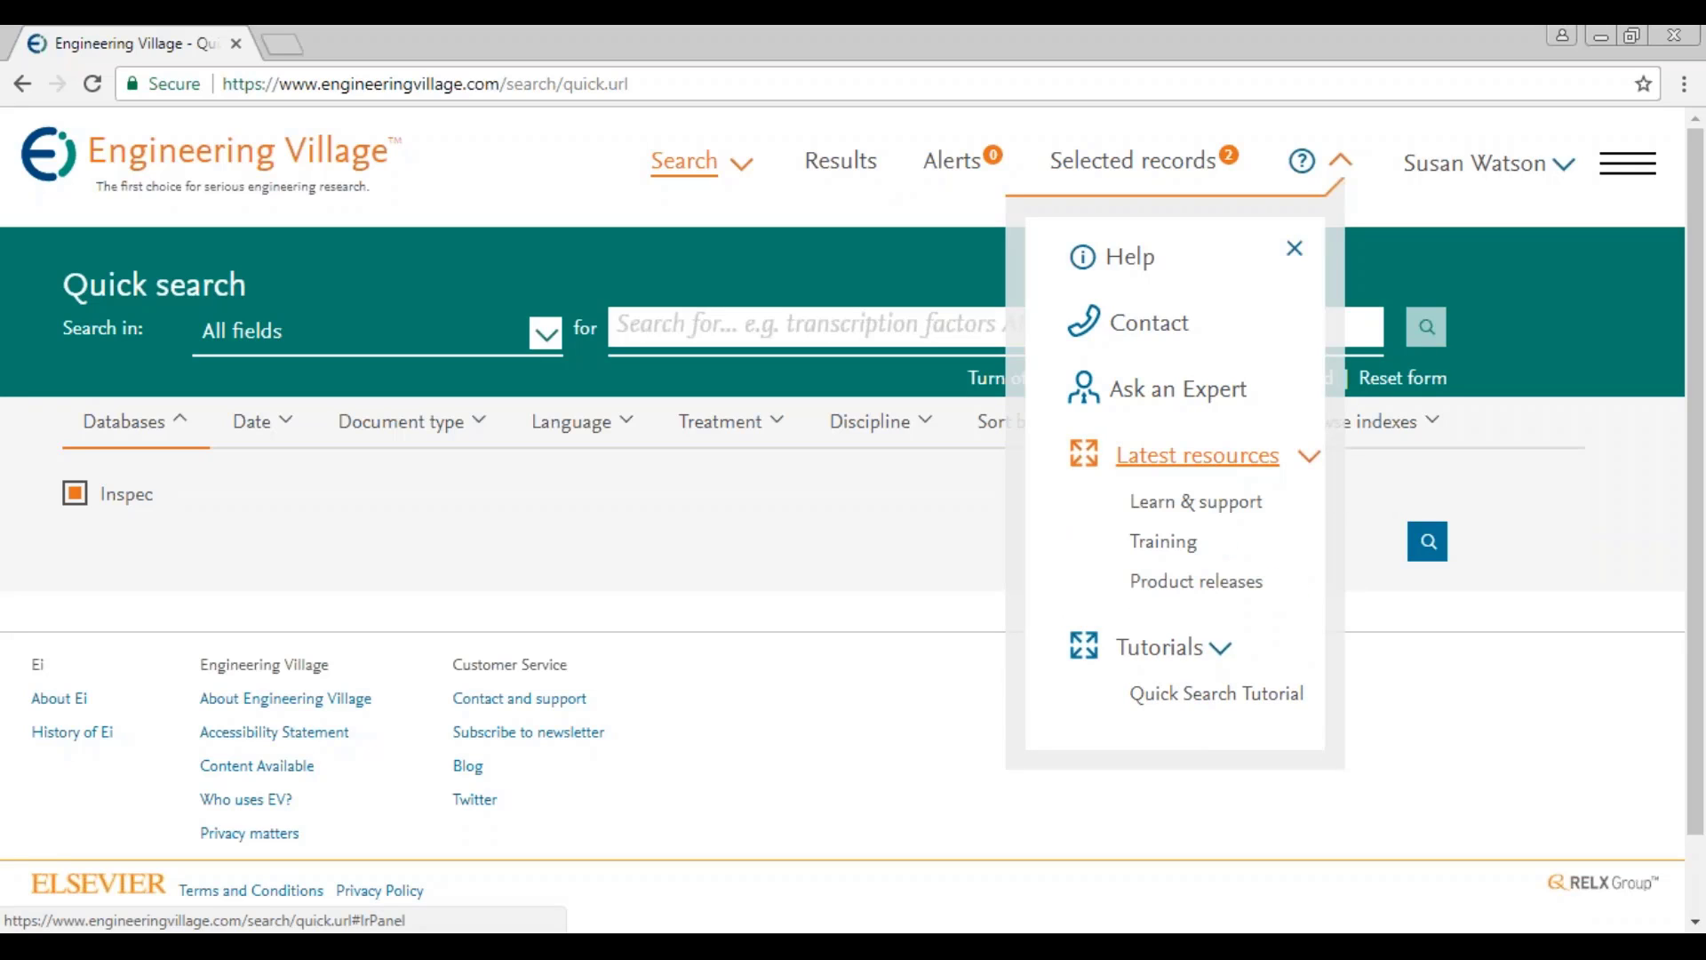
left_click(1194, 503)
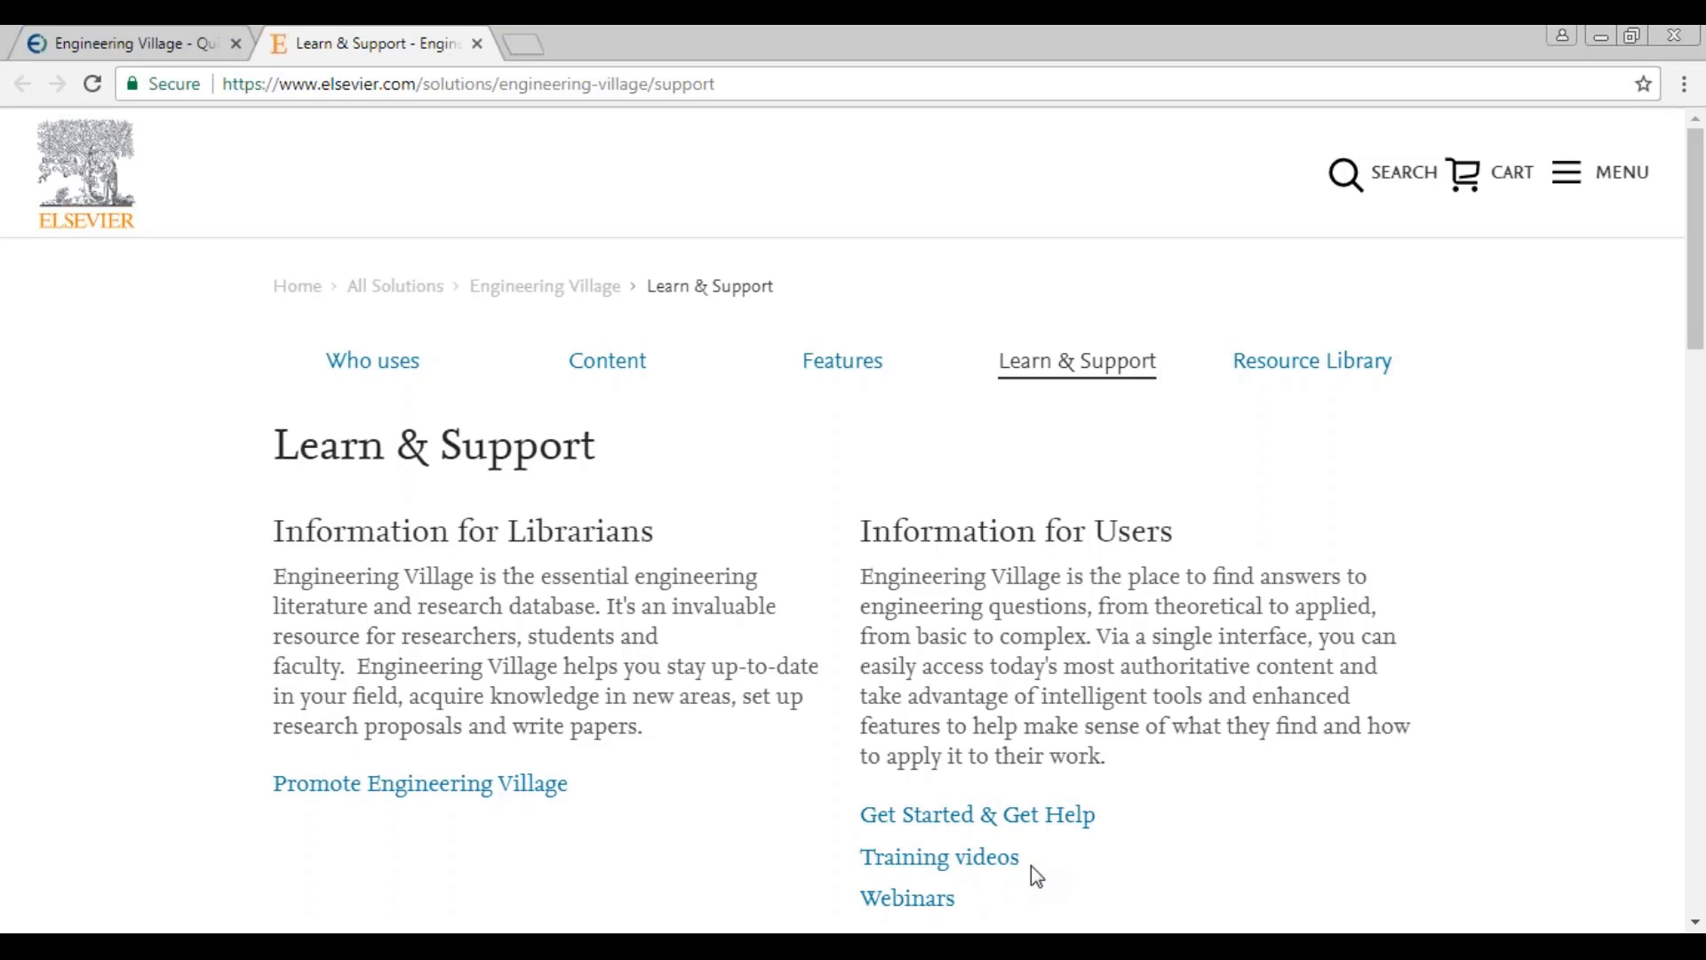
left_click(478, 44)
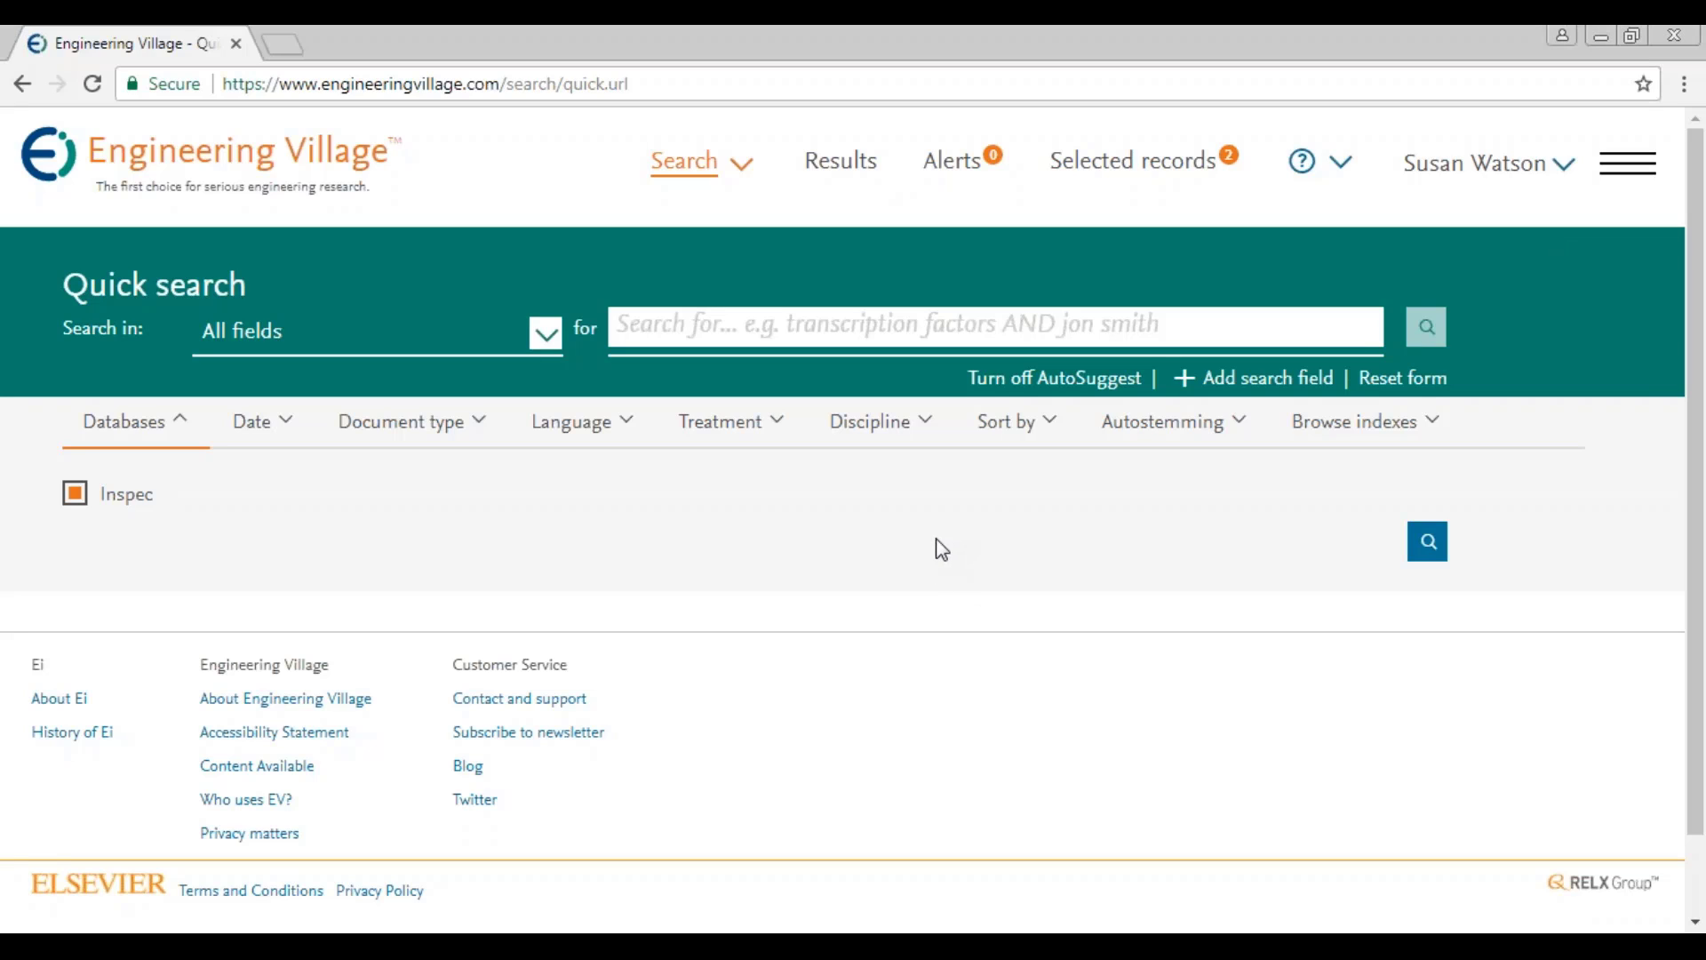
Step: Switch to the University of Kent Library Services site and open the Physical Sciences subject guide
key("alt+Tab")
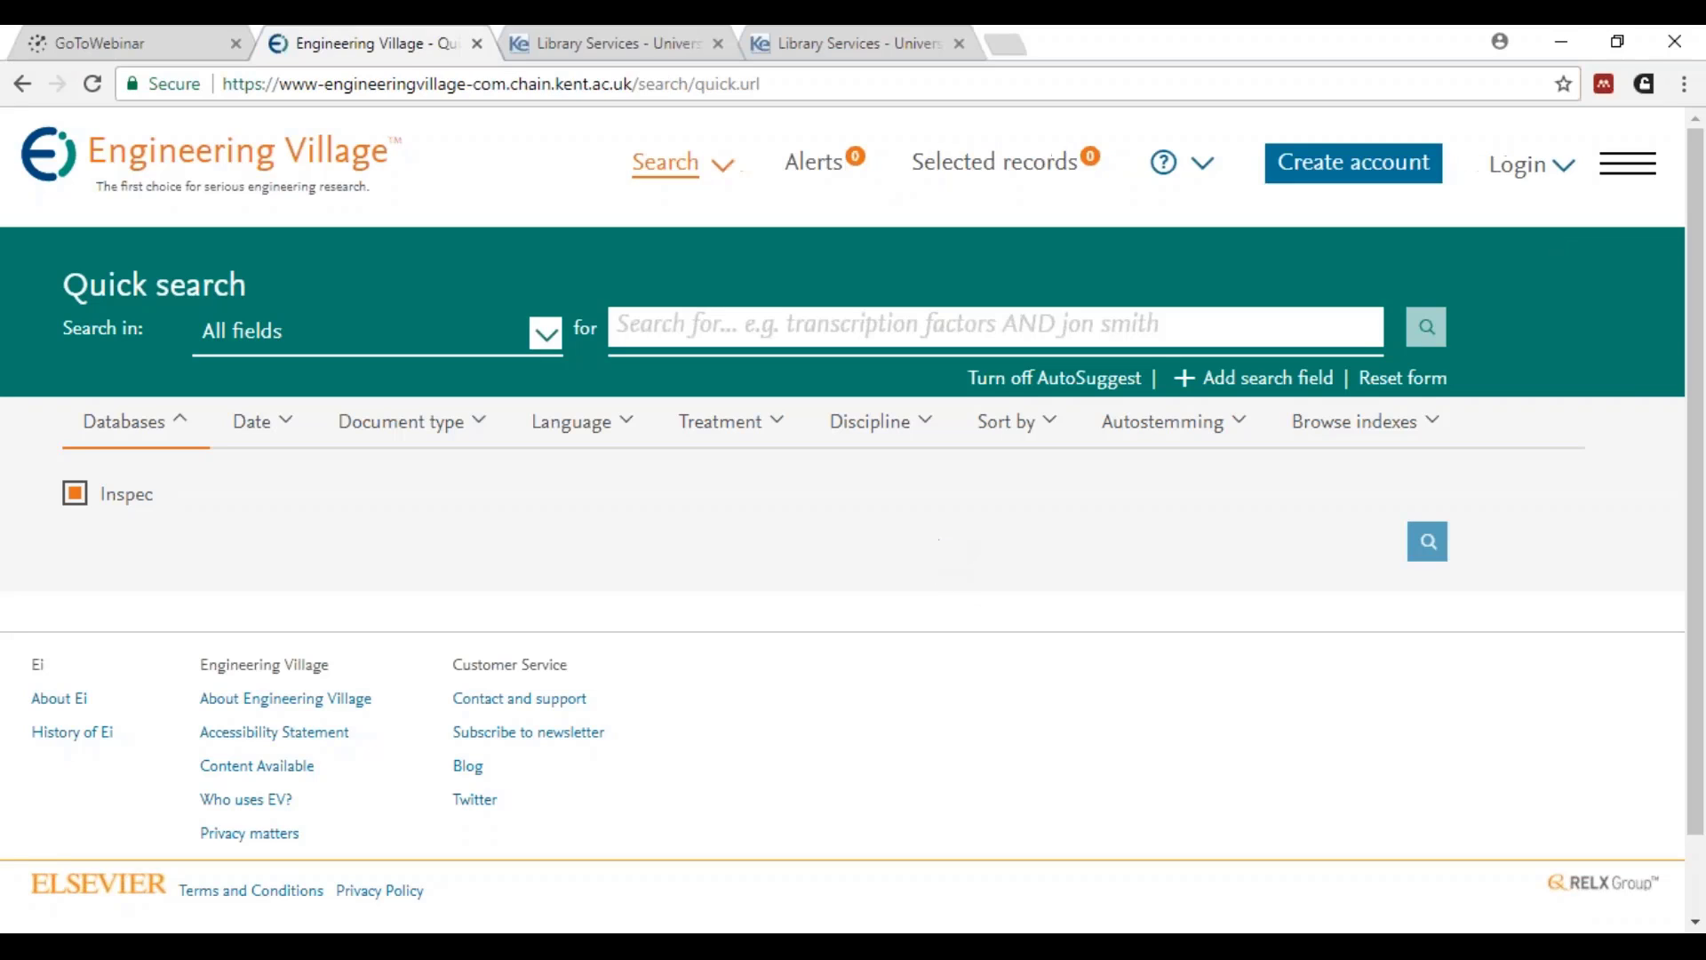
left_click(578, 53)
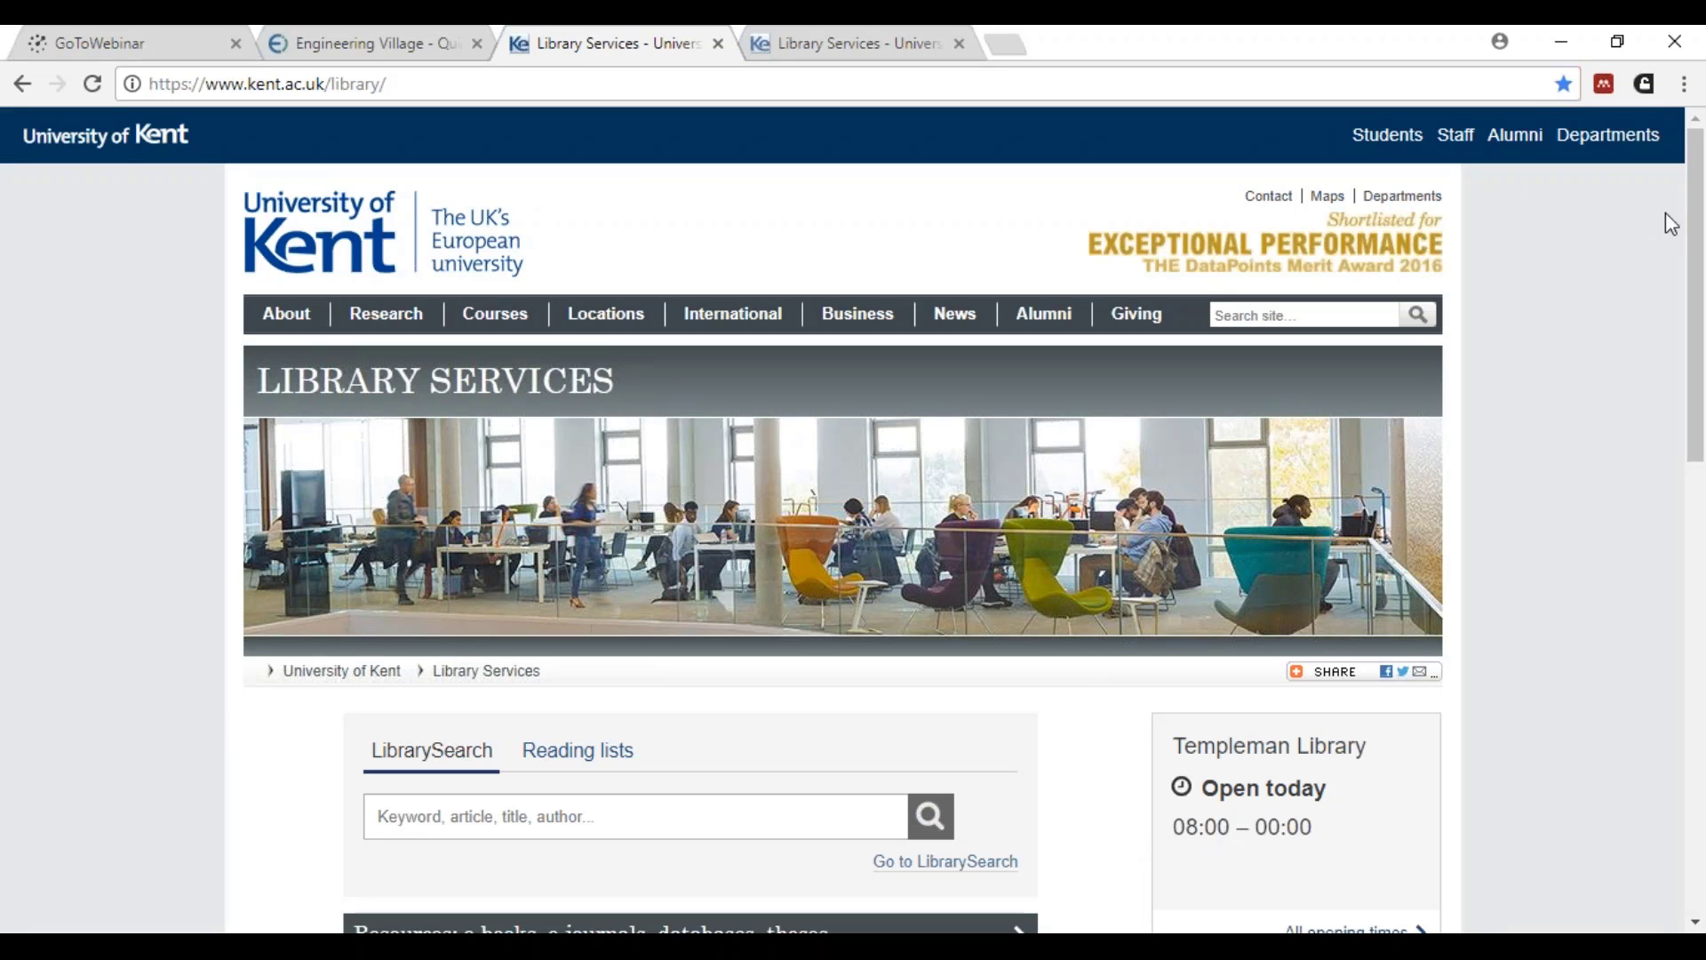
left_click_drag(1698, 235, 1700, 536)
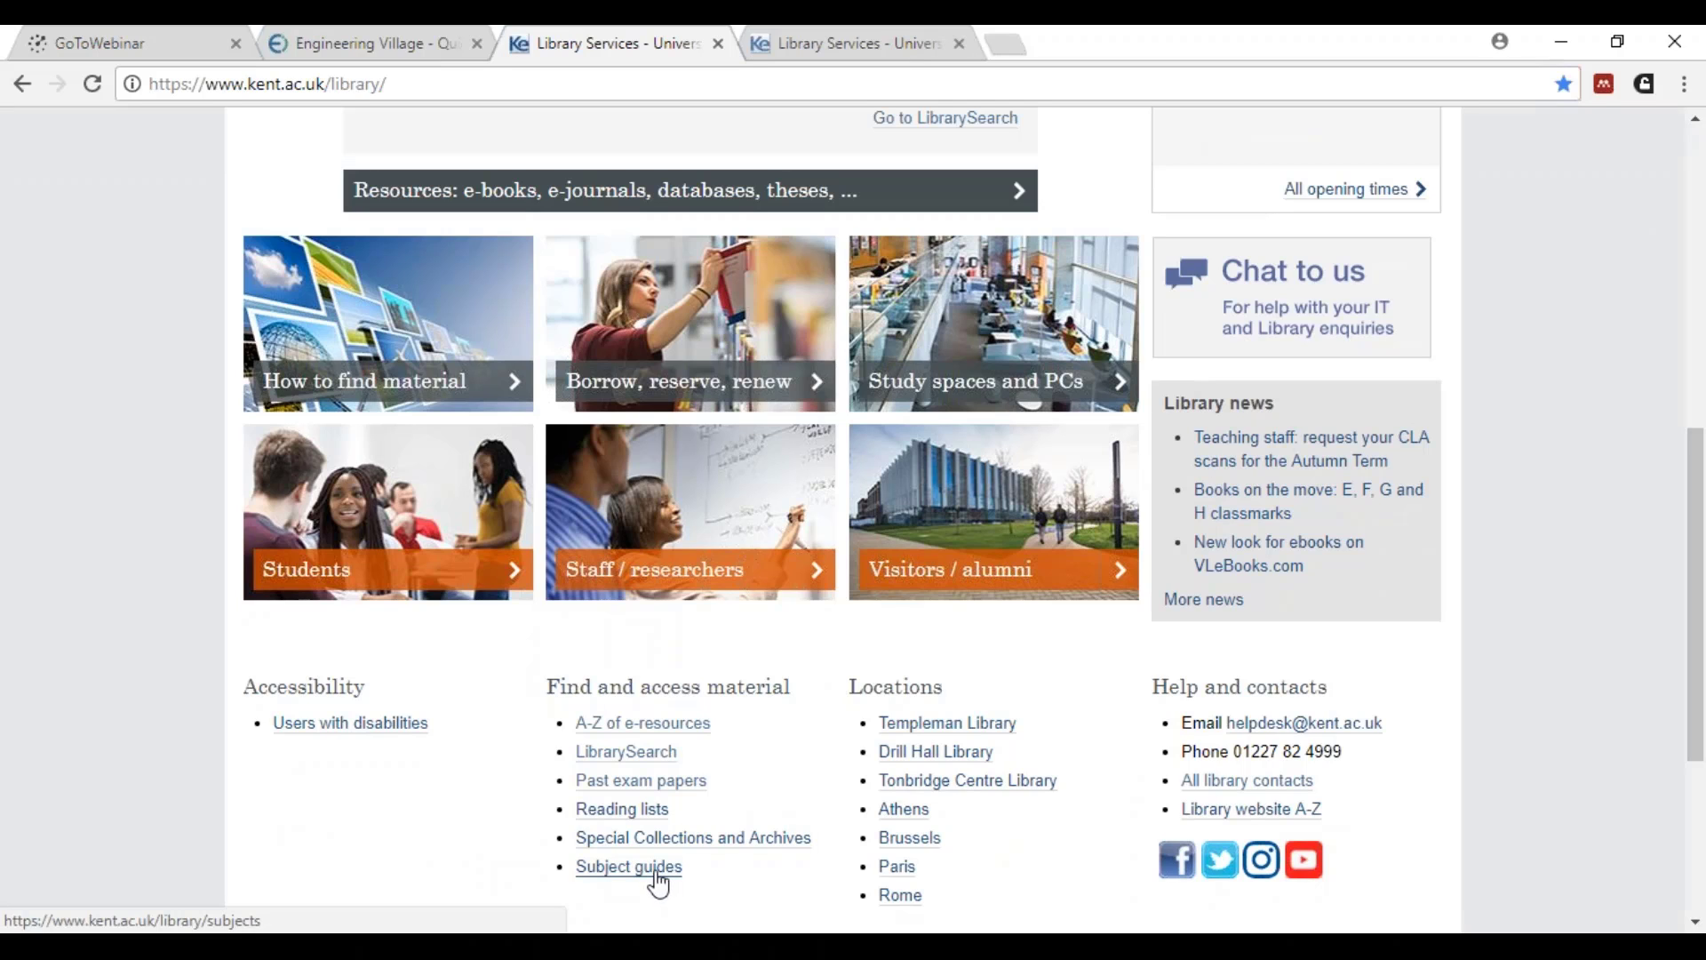
left_click(658, 884)
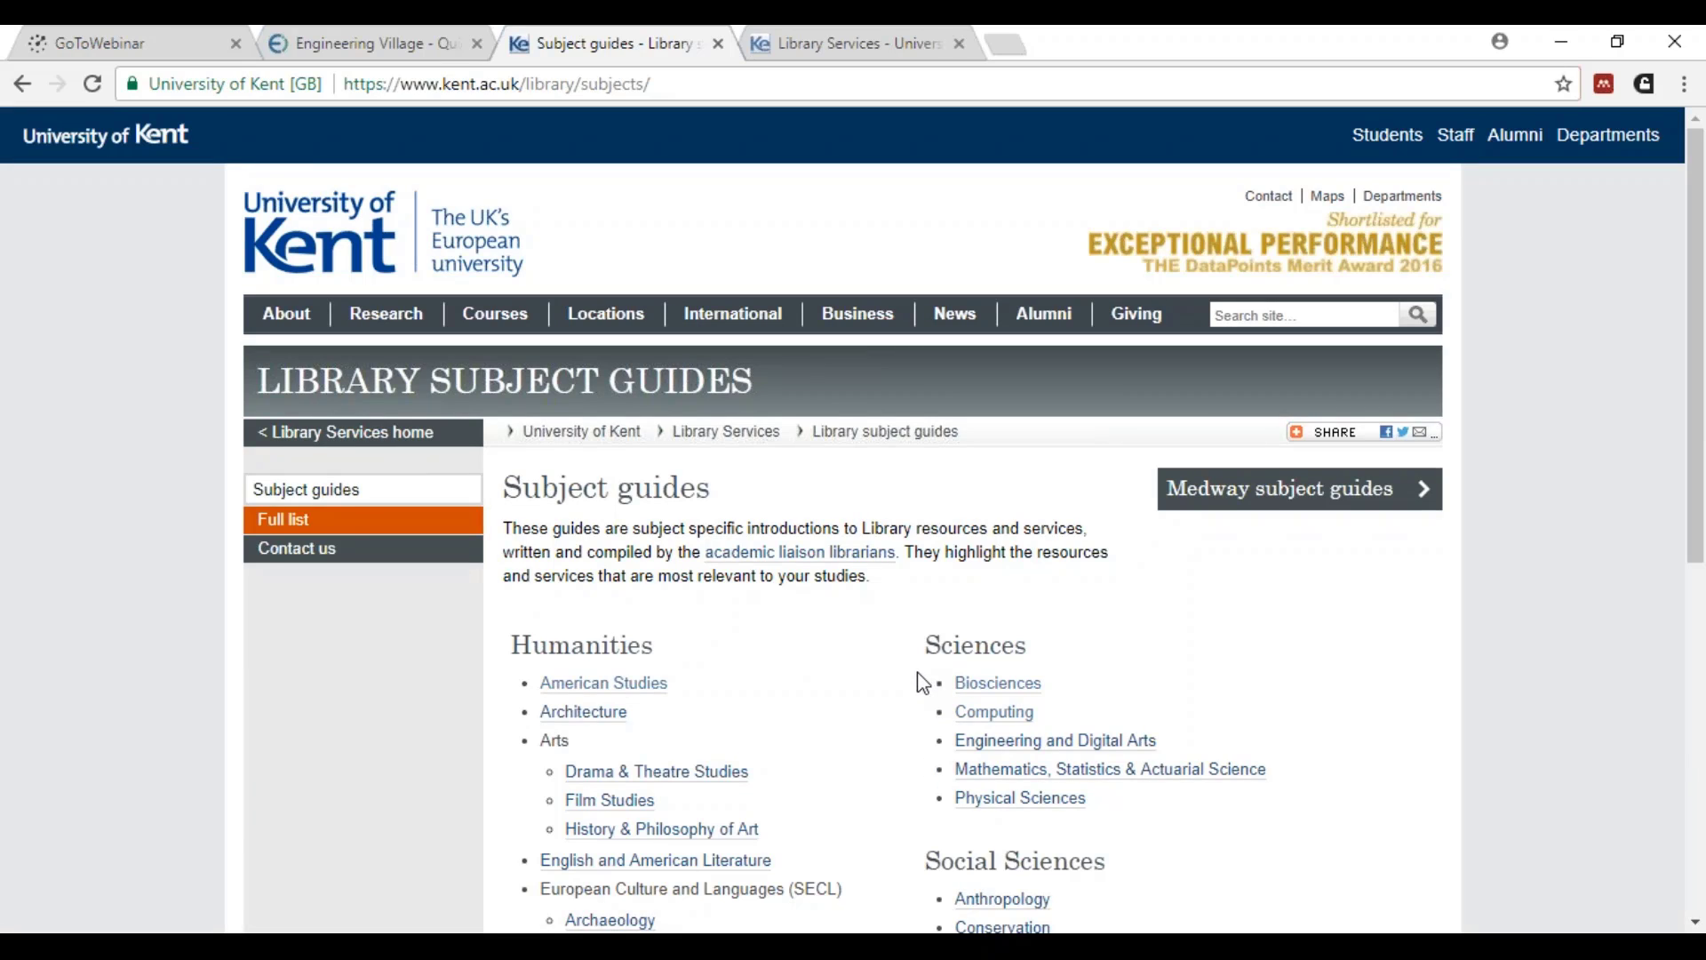
left_click(1004, 800)
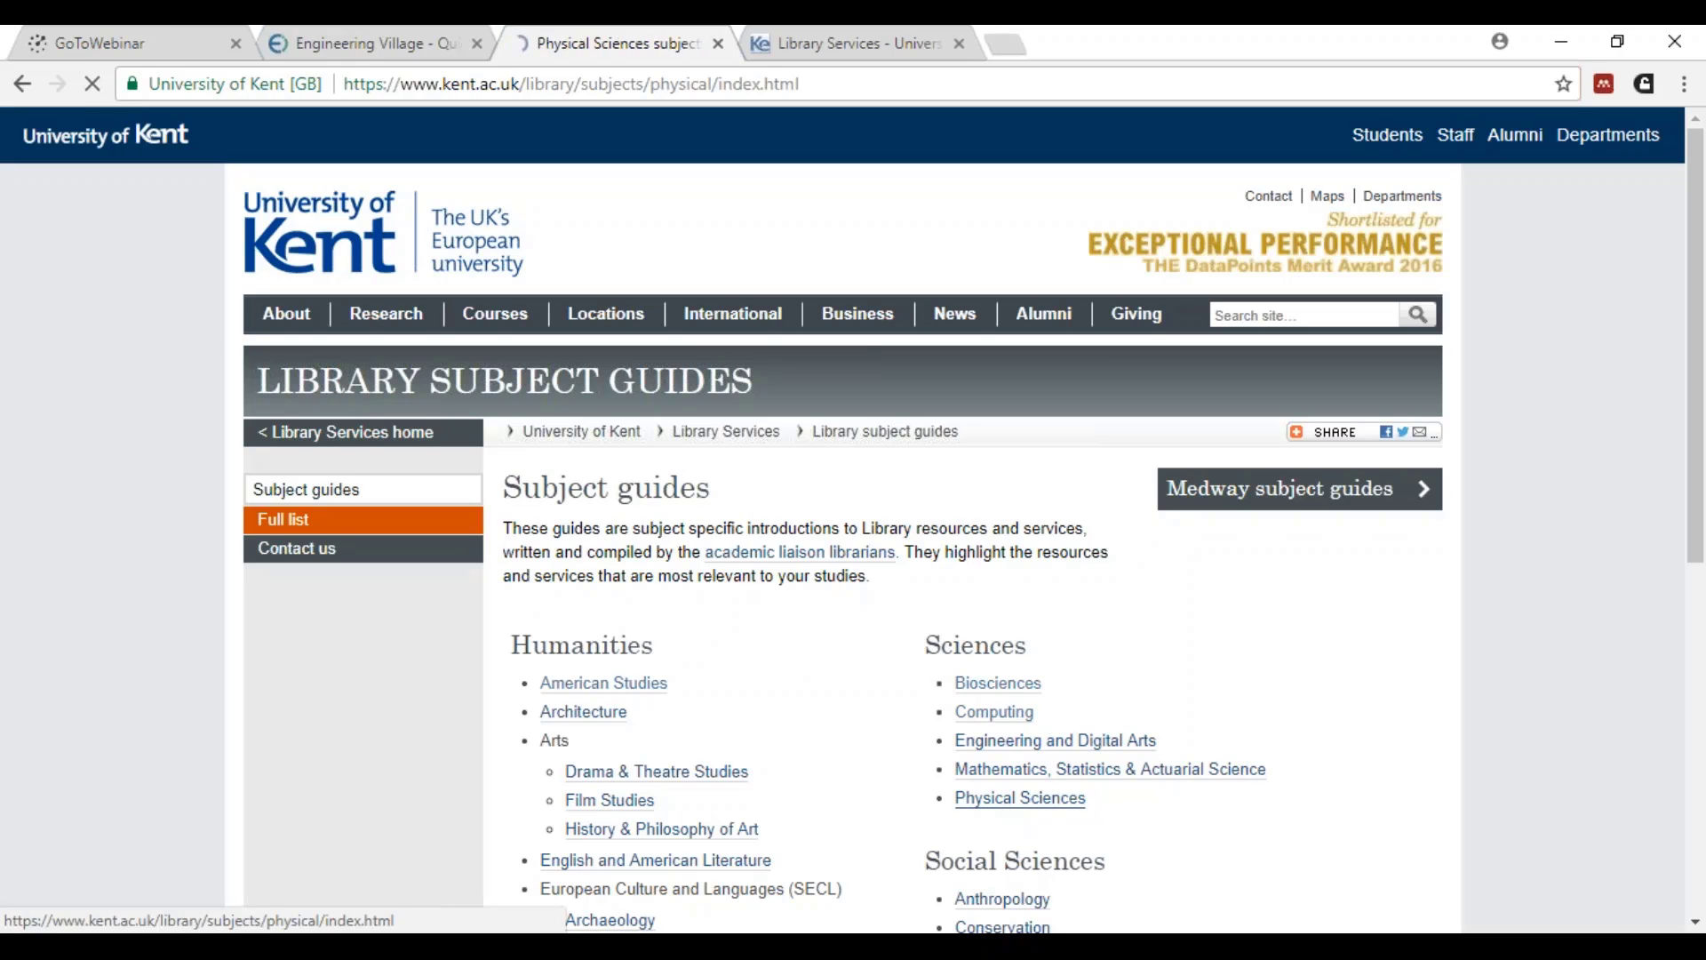